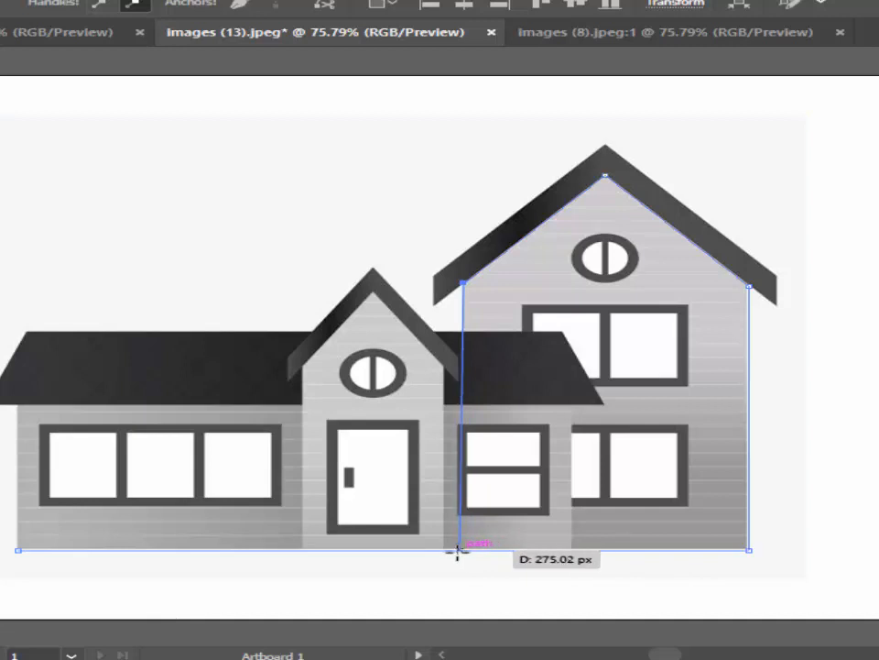
Step: Finish tracing the tall house's wall along the ground line with the Pen tool, and send the path behind the reference image
mouse_move(460, 550)
mouse_down()
mouse_move(475, 541)
mouse_move(463, 285)
mouse_move(448, 552)
mouse_up()
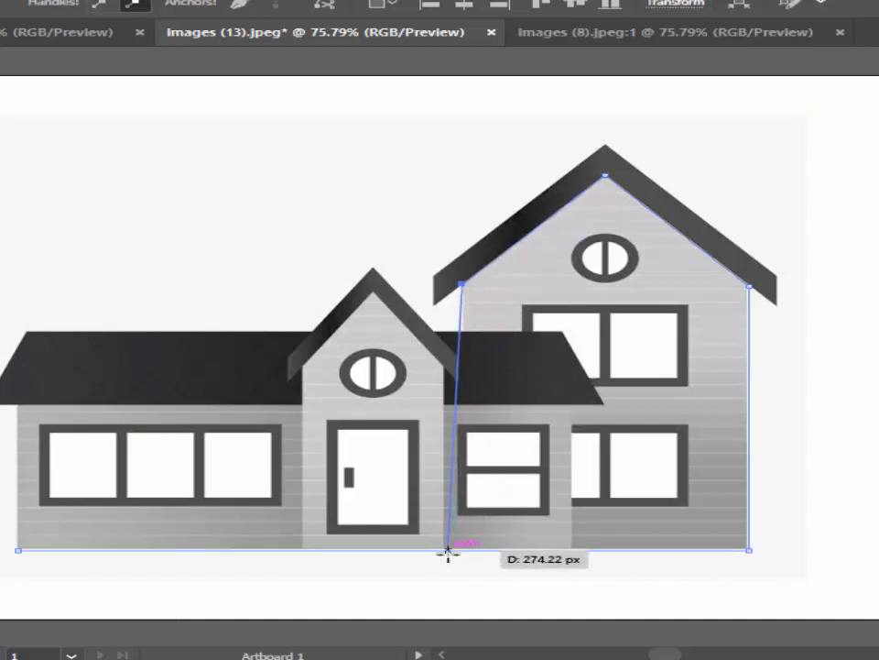
click(750, 551)
ctrl+click(806, 499)
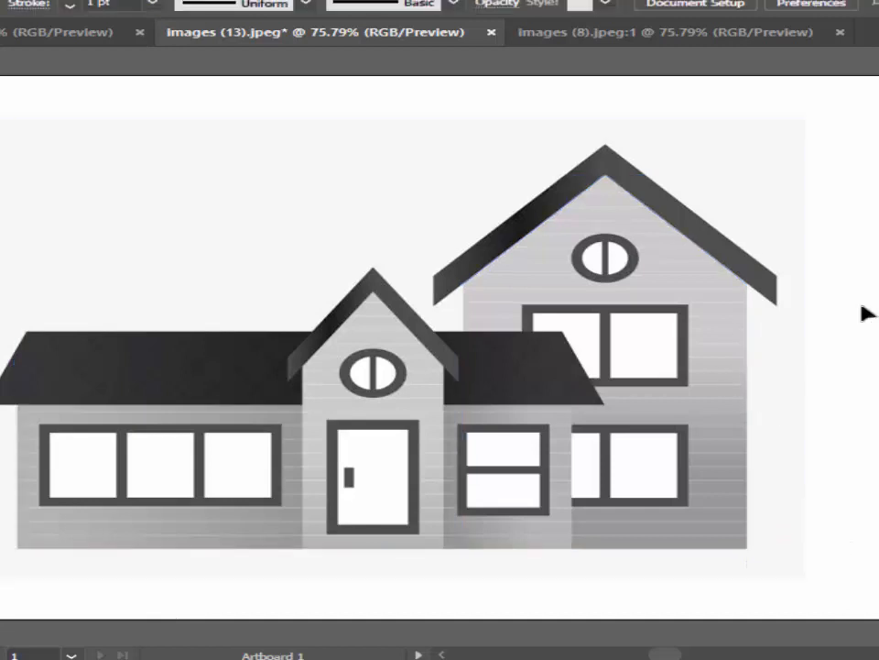
click(751, 313)
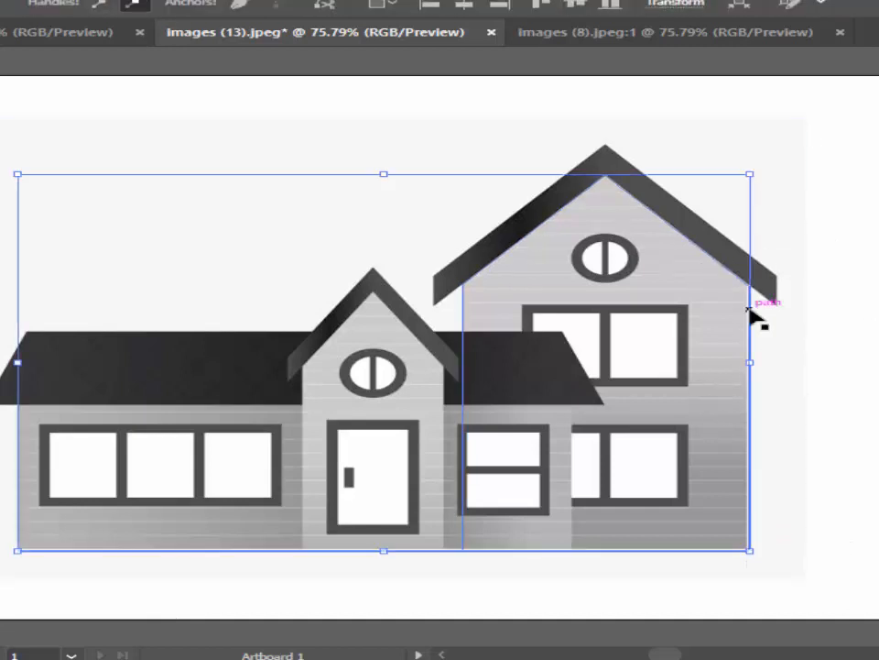
right_click(751, 313)
mouse_move(806, 564)
click(594, 629)
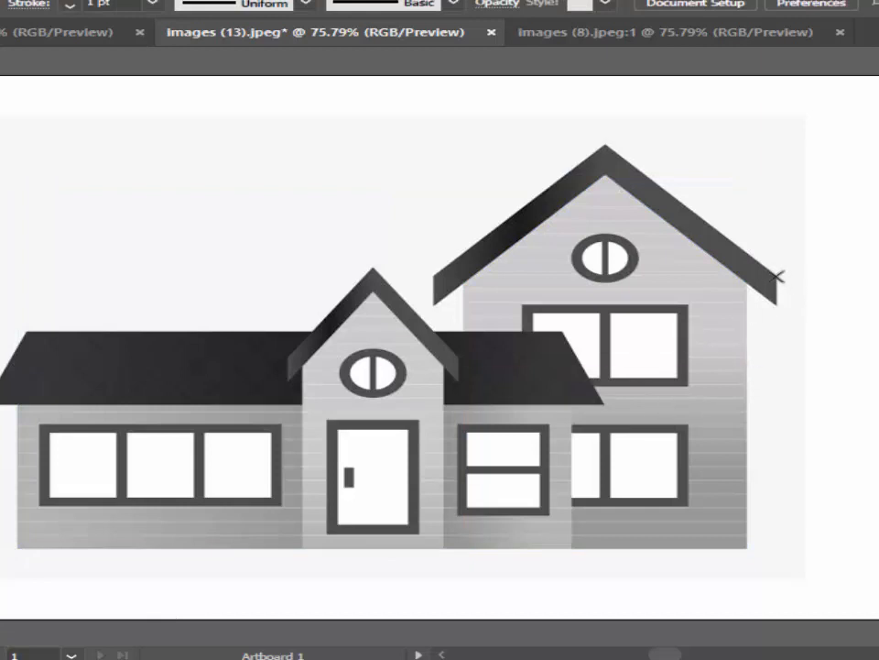
Step: Trace the tall house roof's upper edge from the right eave over the peak to the left eave, and send the open path to the back
key(ctrl+z)
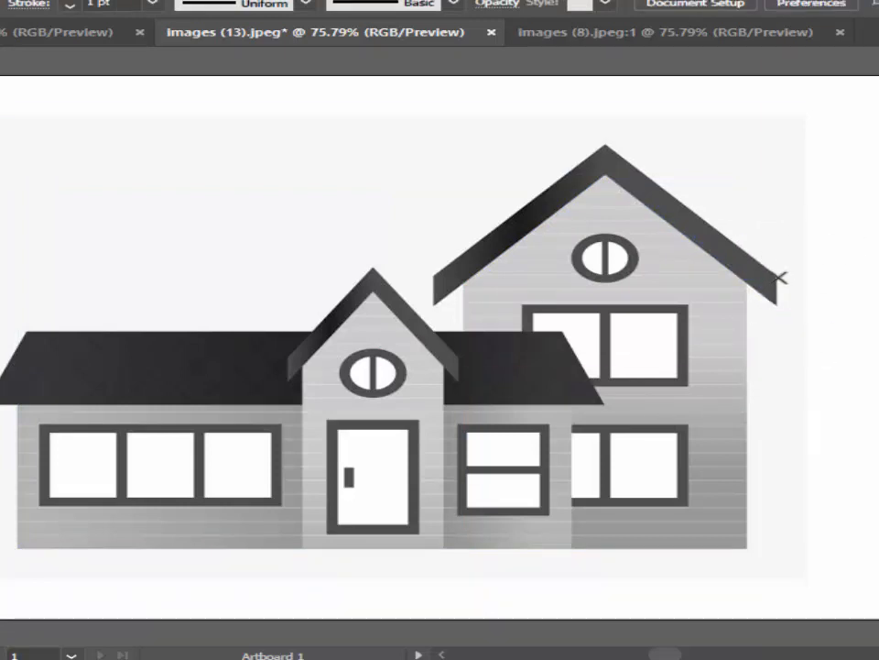
click(605, 144)
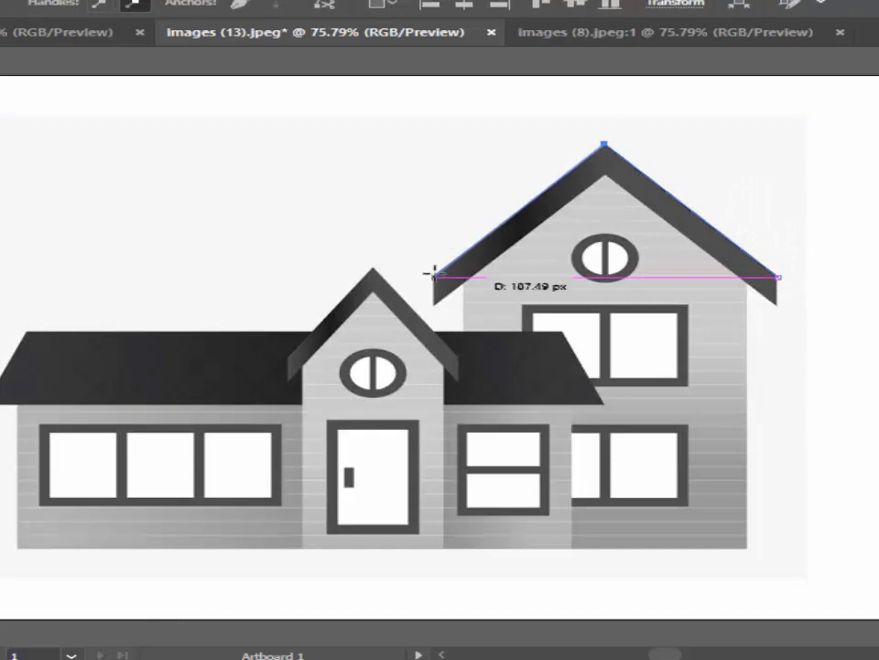
click(434, 276)
click(435, 304)
right_click(524, 303)
mouse_move(573, 564)
click(338, 632)
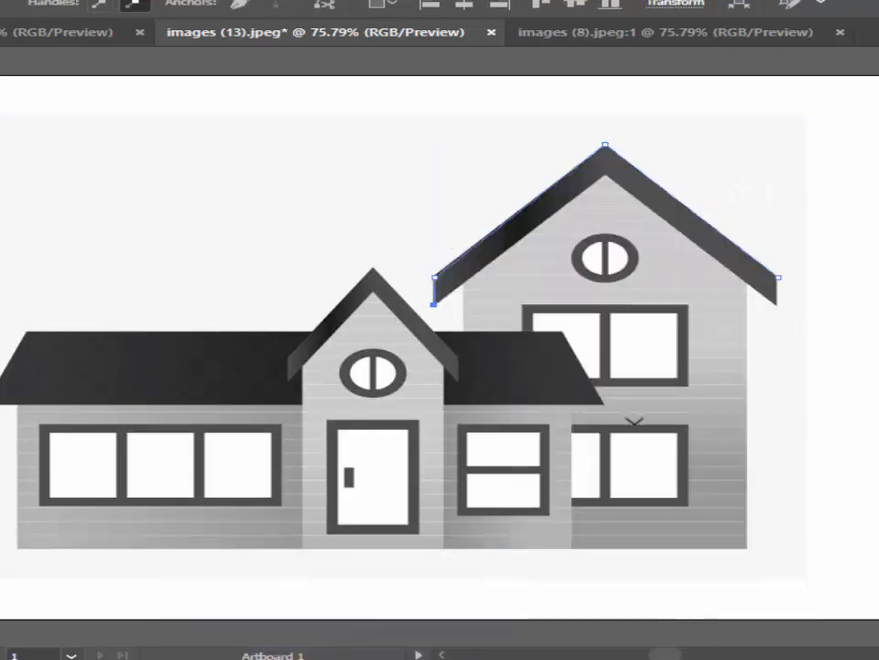
Step: Close the tall house's roof outline along its lower edge and right eave, and send the shape to the back
click(604, 176)
click(778, 304)
click(778, 277)
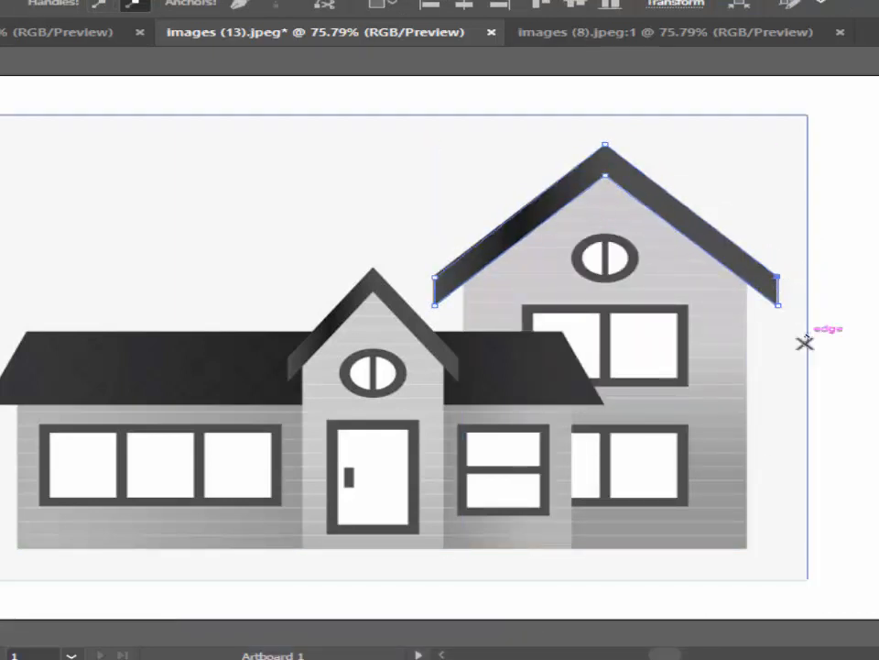
ctrl+right_click(743, 324)
click(811, 471)
right_click(744, 467)
mouse_move(793, 563)
click(595, 629)
click(861, 356)
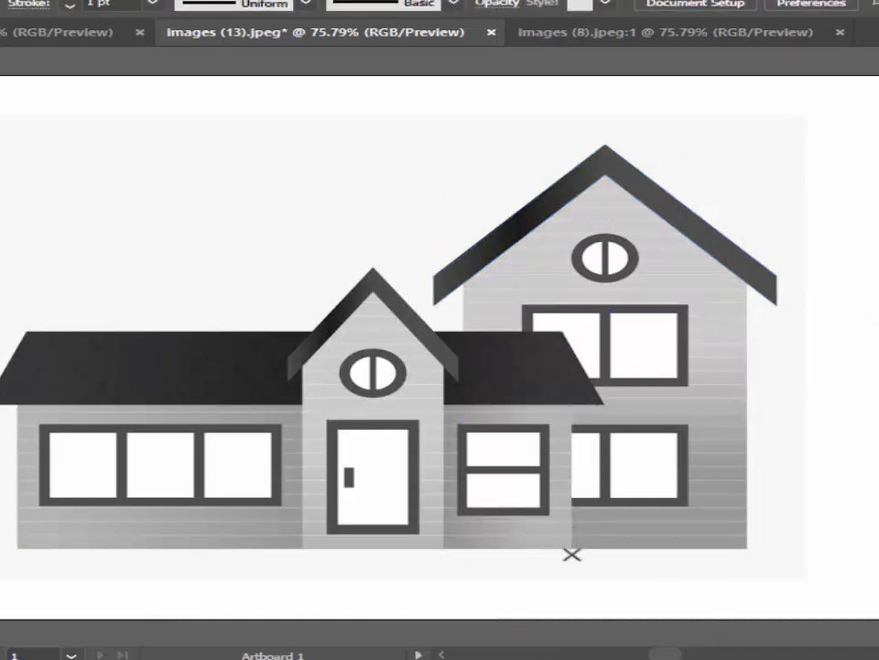
Step: Trace the low front wing's wall as a closed four-corner shape under its roof, and send it to the back
click(569, 403)
key(ctrl+z)
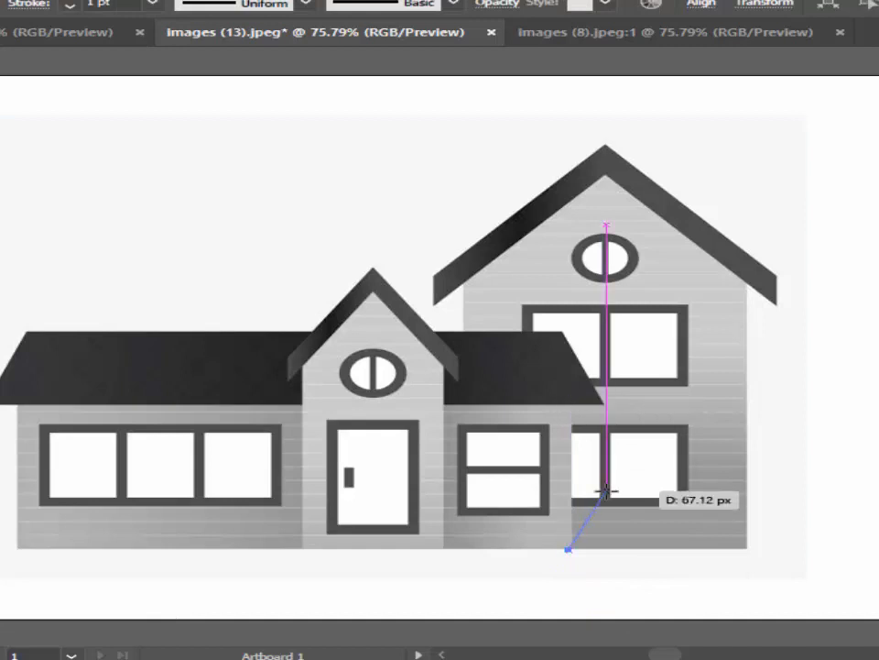
click(568, 403)
click(19, 403)
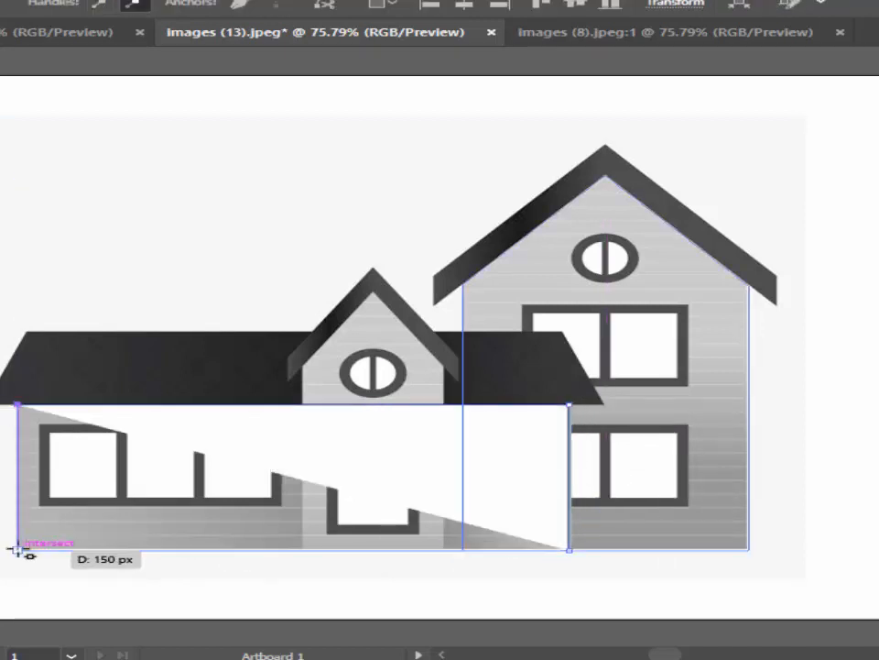
click(17, 549)
right_click(557, 513)
click(249, 481)
key(ctrl+shift+a)
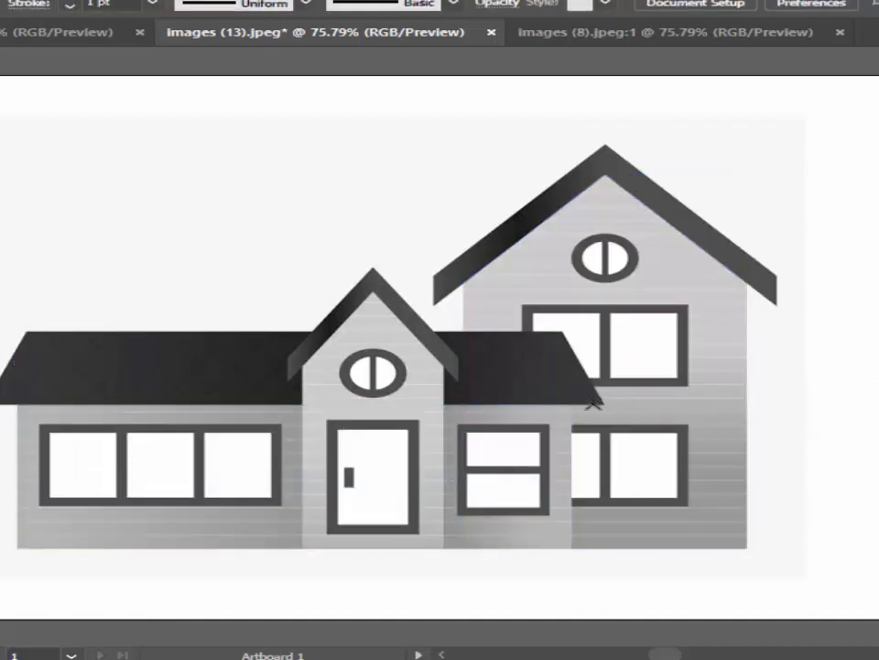
Step: Trace the long black roof of the low wing as a closed four-sided shape, and send it to the back
click(604, 403)
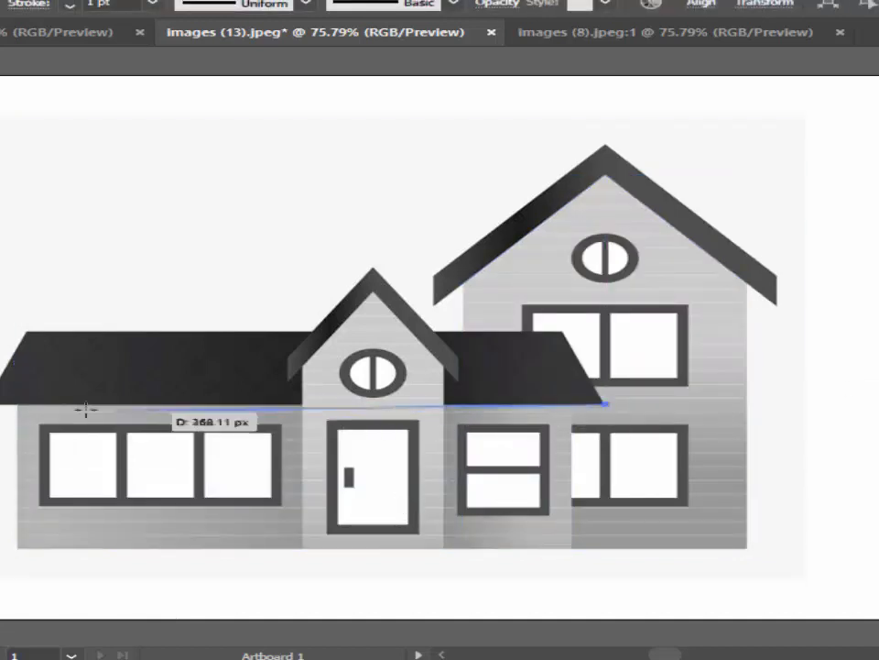
click(1, 403)
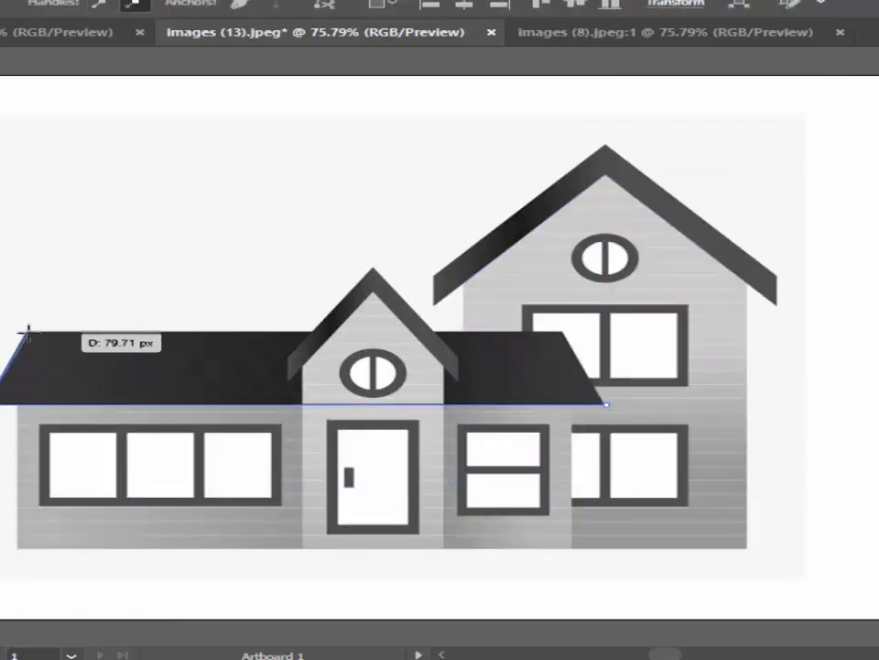
click(27, 332)
click(561, 331)
click(605, 404)
right_click(576, 393)
mouse_move(646, 563)
click(413, 628)
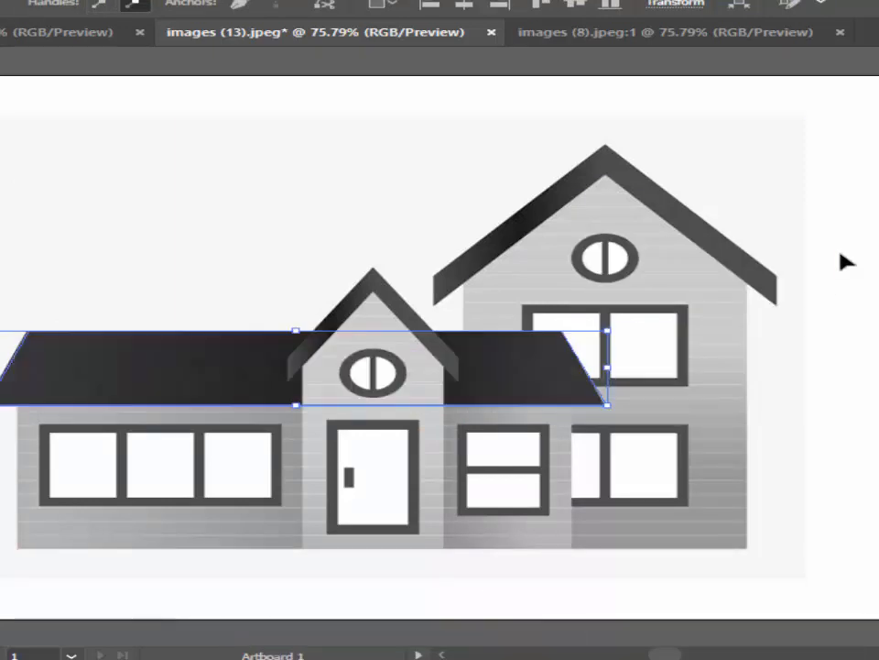
key(ctrl+shift+a)
Step: Trace the gabled entrance wall around the door as a closed five-corner shape, and send it to the back
click(302, 547)
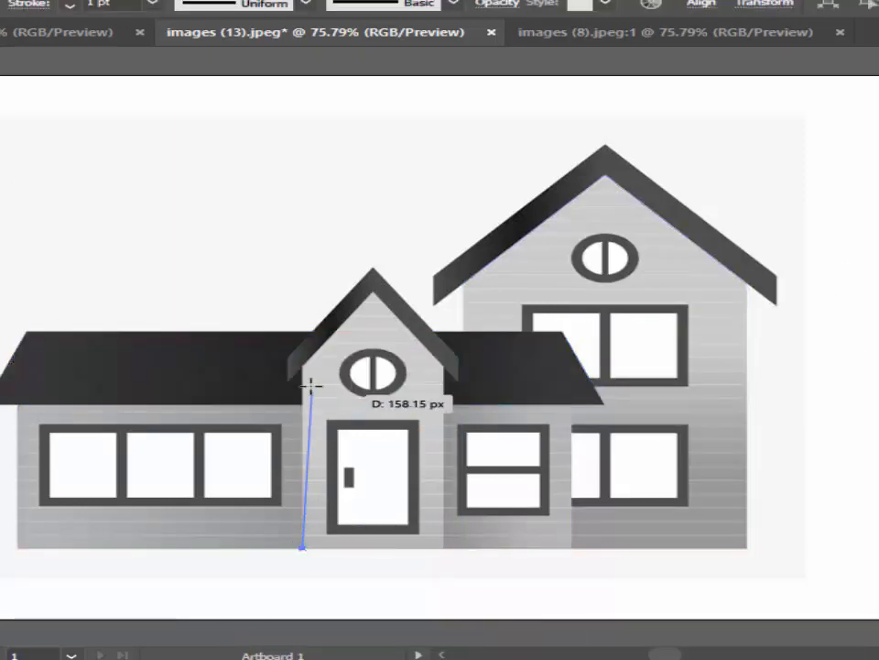
click(303, 367)
click(372, 293)
click(446, 367)
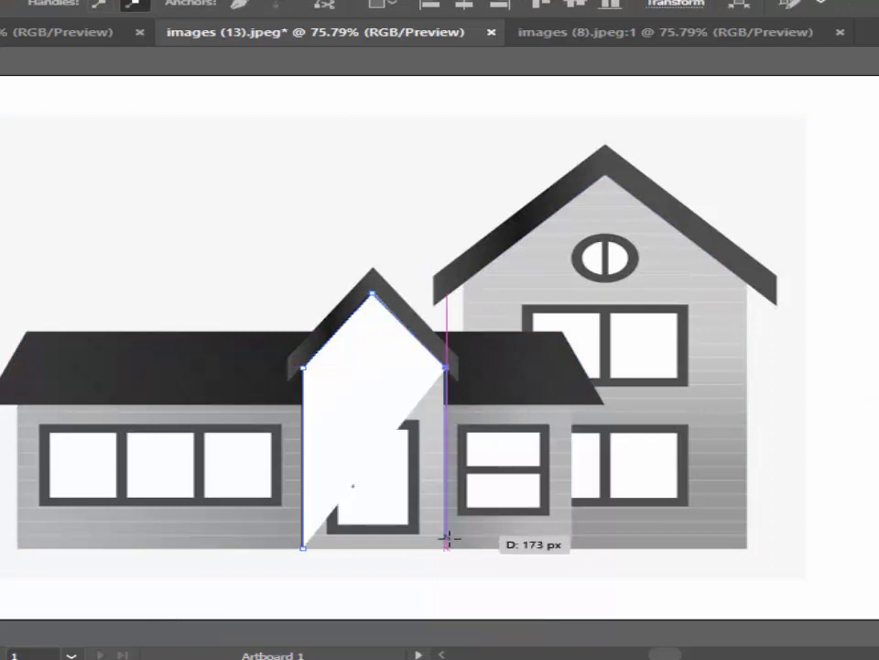
click(446, 547)
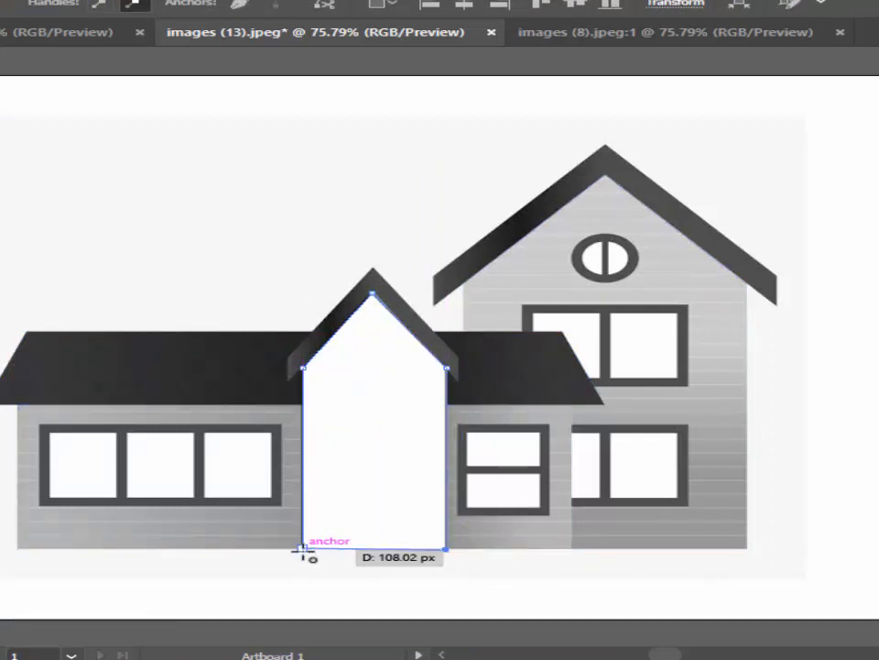
click(302, 548)
right_click(436, 496)
click(780, 443)
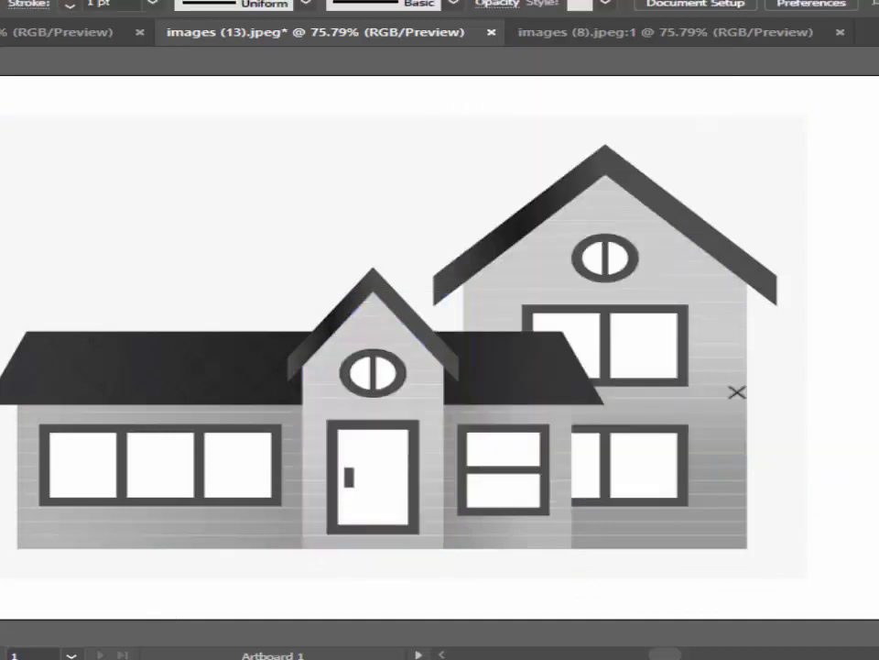
click(458, 364)
click(374, 270)
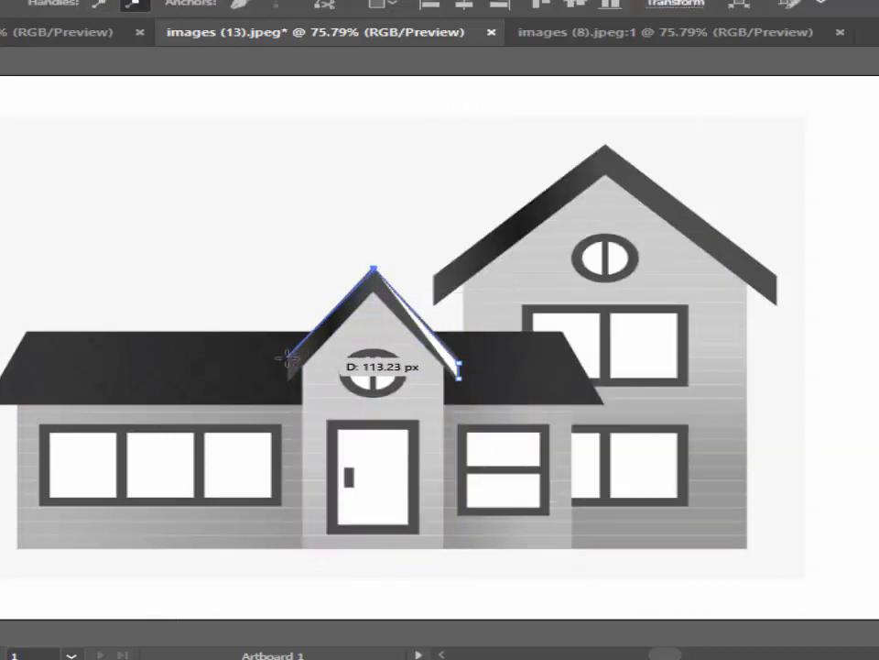
key(ctrl+z)
key(ctrl+z)
click(459, 355)
key(ctrl+z)
Step: Trace the entrance roof's outer edge from the right eave over the peak to the left eave, and send the open path to the back
click(458, 356)
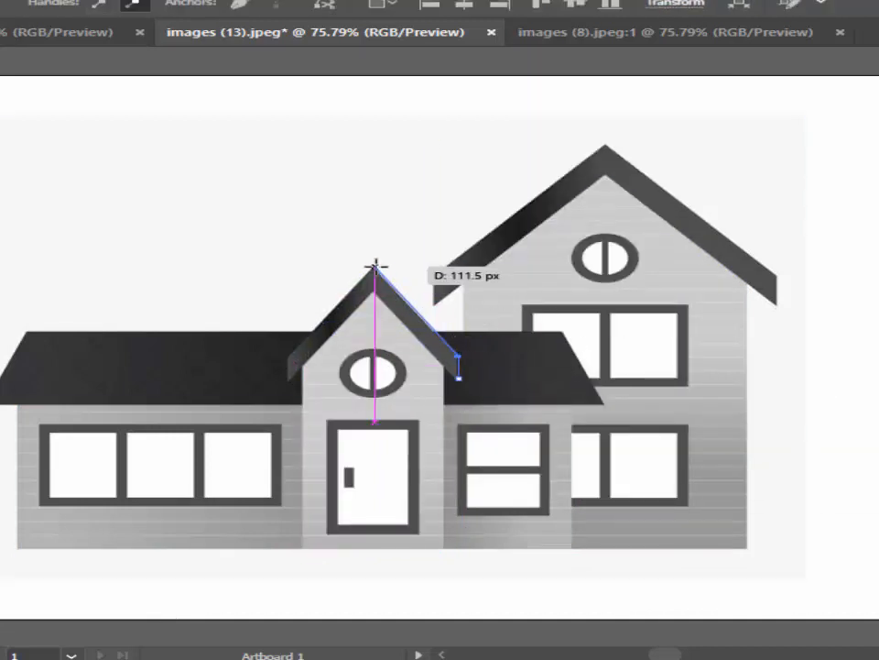
click(287, 357)
click(287, 378)
right_click(288, 378)
mouse_move(414, 571)
click(641, 629)
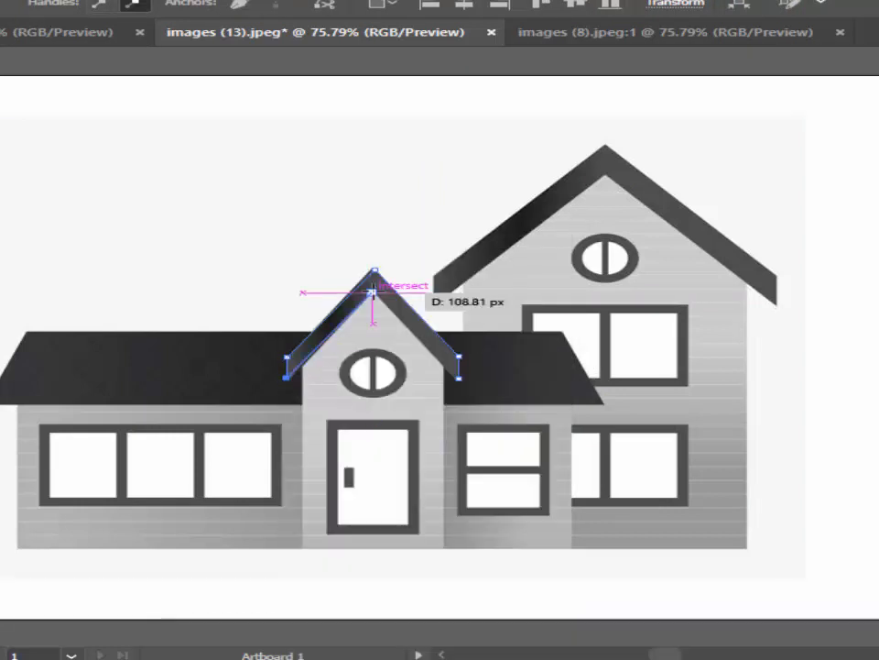
Step: Continue the entrance roof outline along its inner edge through the lower peak, and send the shape to the back
click(372, 292)
right_click(426, 340)
mouse_move(549, 570)
click(722, 623)
ctrl+click(840, 425)
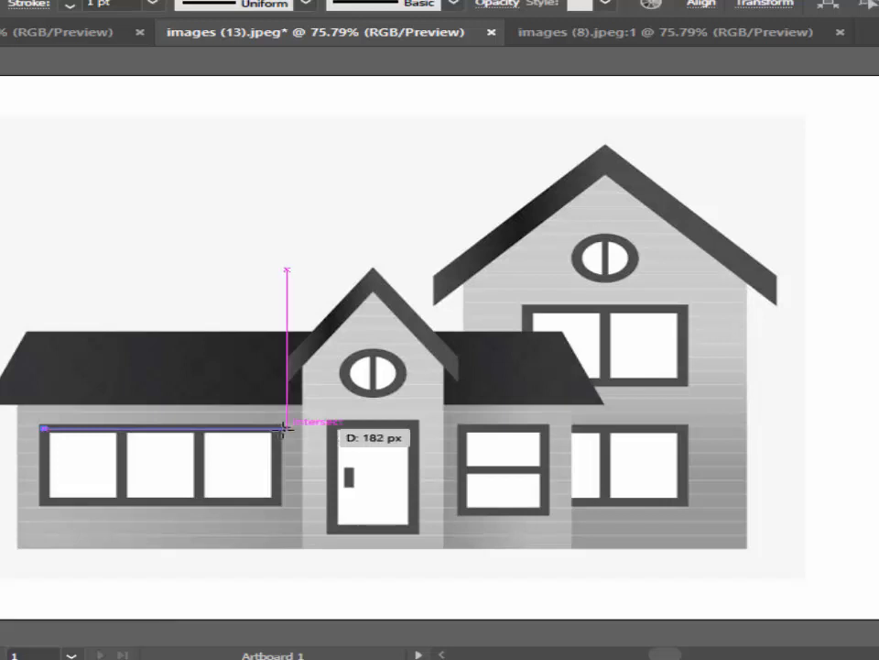
Step: Draw a horizontal siding line about 545 px long across the house just below the low roof's edge, and send it to the back
key(ctrl+z)
click(21, 411)
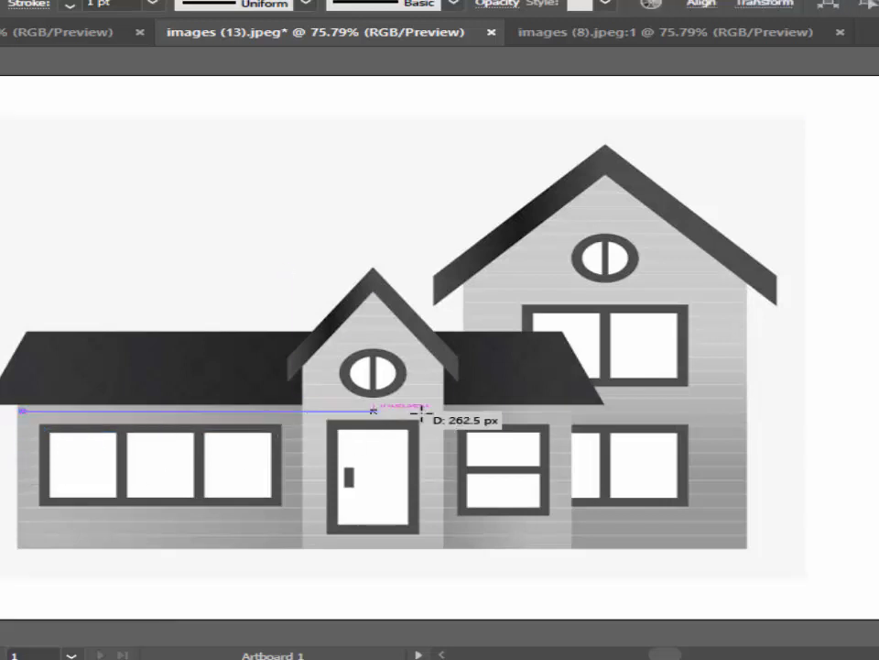
click(751, 411)
key(ctrl+z)
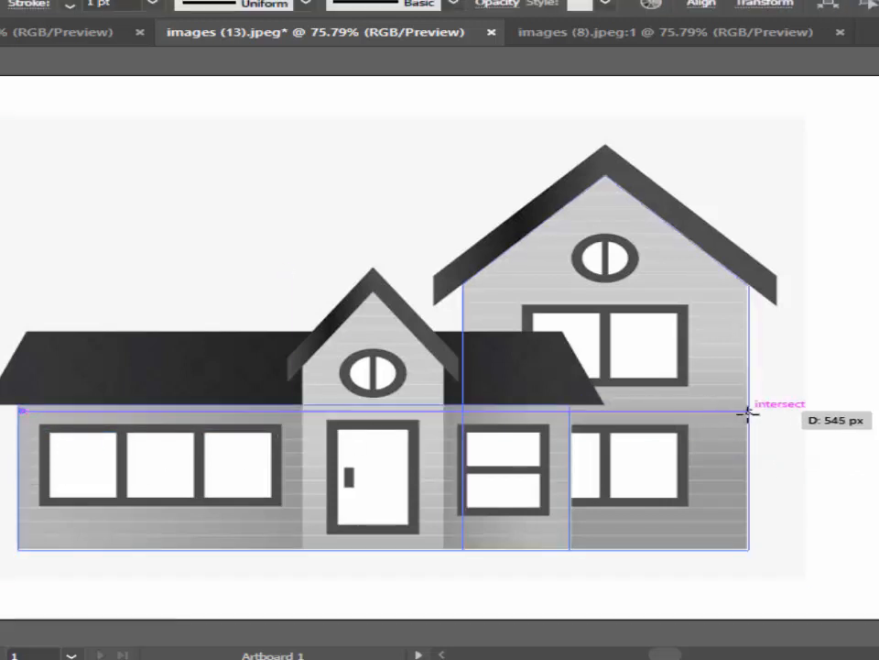
click(748, 412)
key(ctrl+z)
click(748, 411)
key(v)
right_click(736, 409)
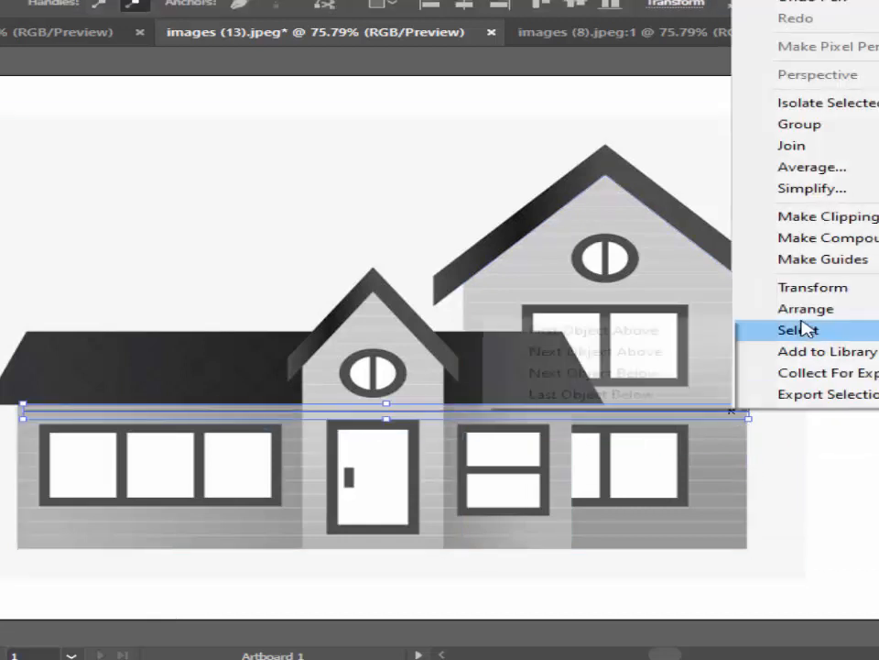
mouse_move(799, 308)
click(596, 374)
click(852, 399)
Step: Draw a second horizontal siding line across the house along the top of the ground-floor windows, and send it to the back
click(23, 427)
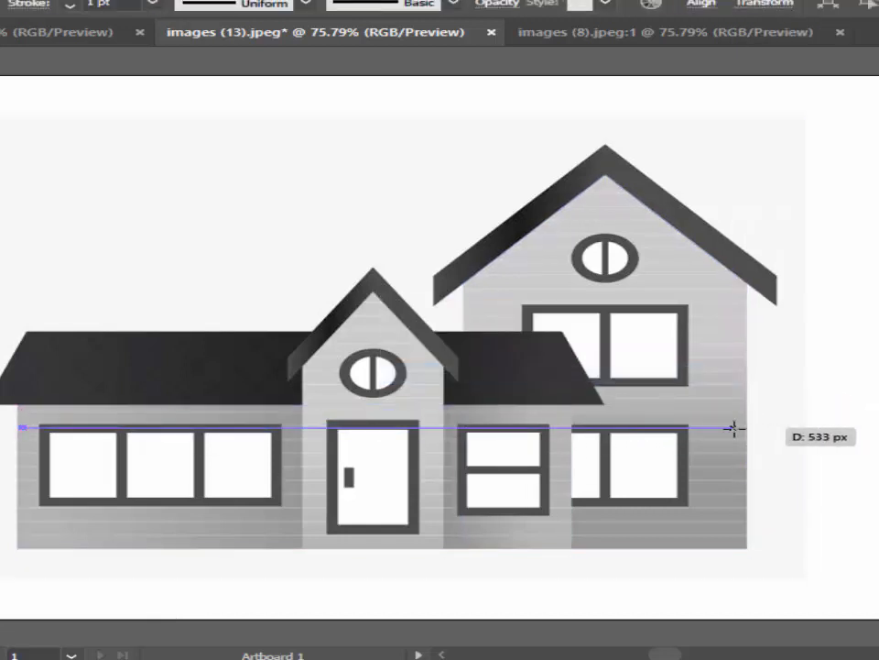
click(748, 428)
right_click(749, 428)
mouse_move(816, 330)
click(596, 394)
ctrl+click(835, 248)
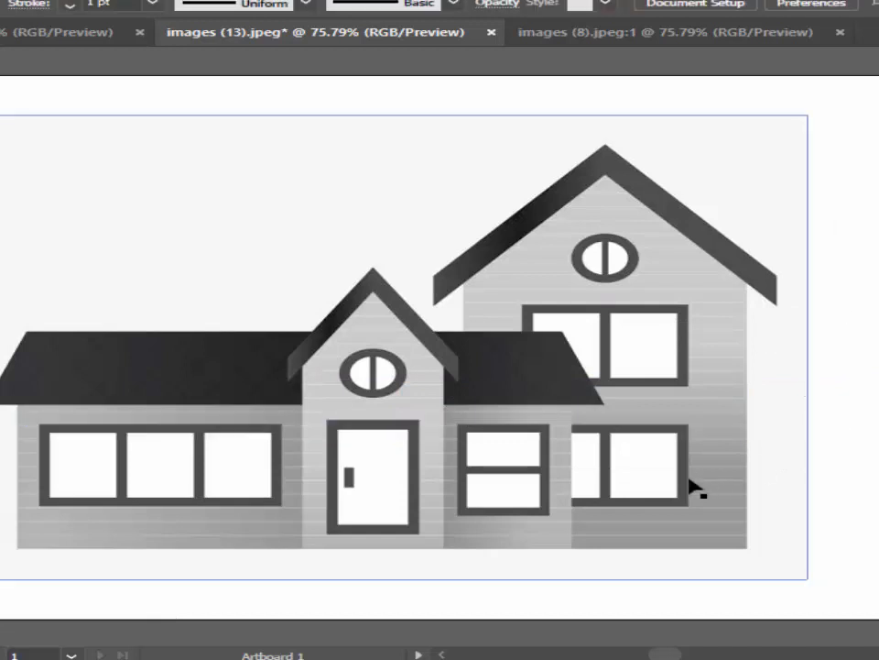
Step: Draw a third horizontal siding line across the house through the upper half of the ground-floor windows, and send it to the back
click(23, 455)
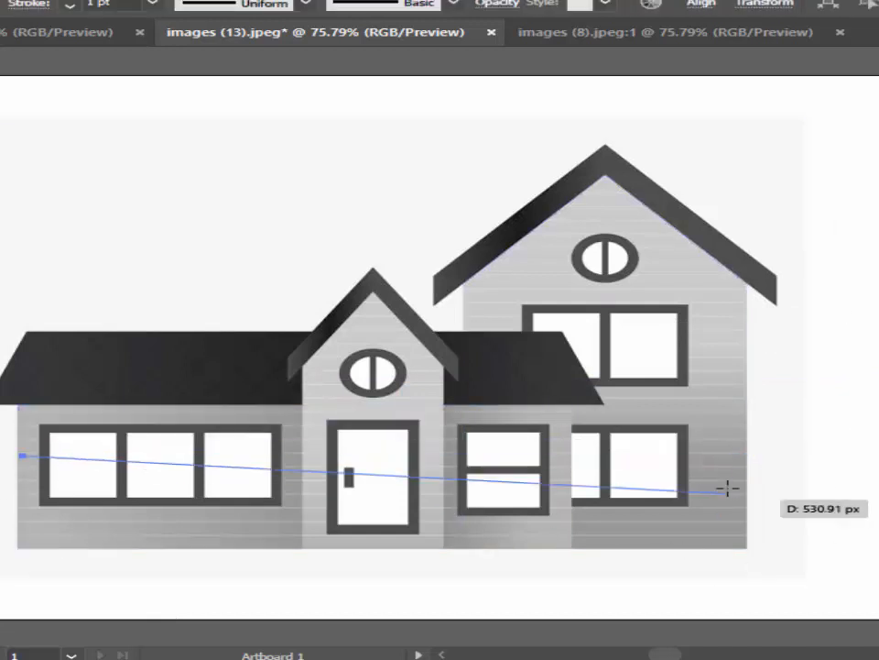
click(749, 455)
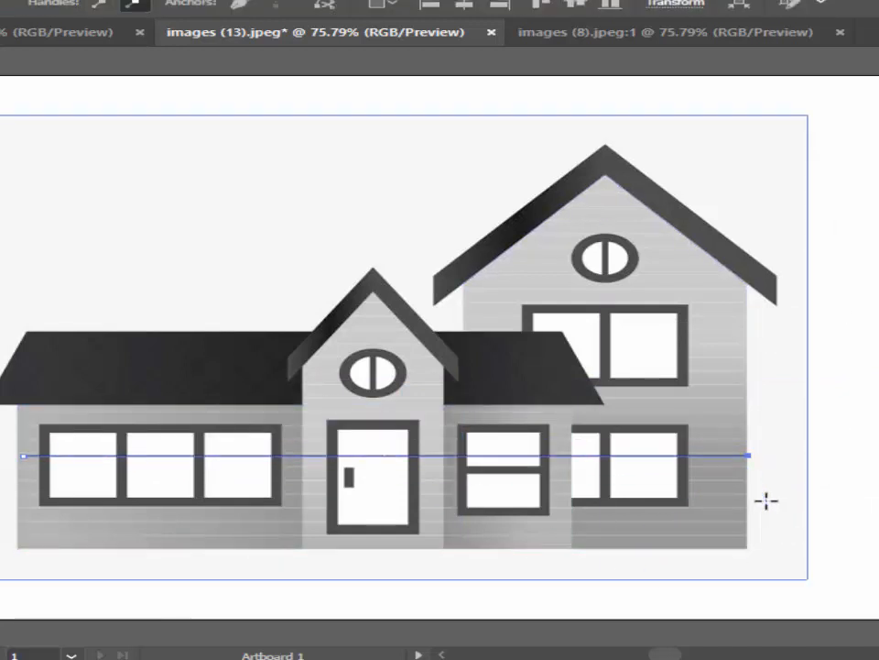
right_click(748, 458)
mouse_move(806, 356)
click(701, 420)
ctrl+click(824, 427)
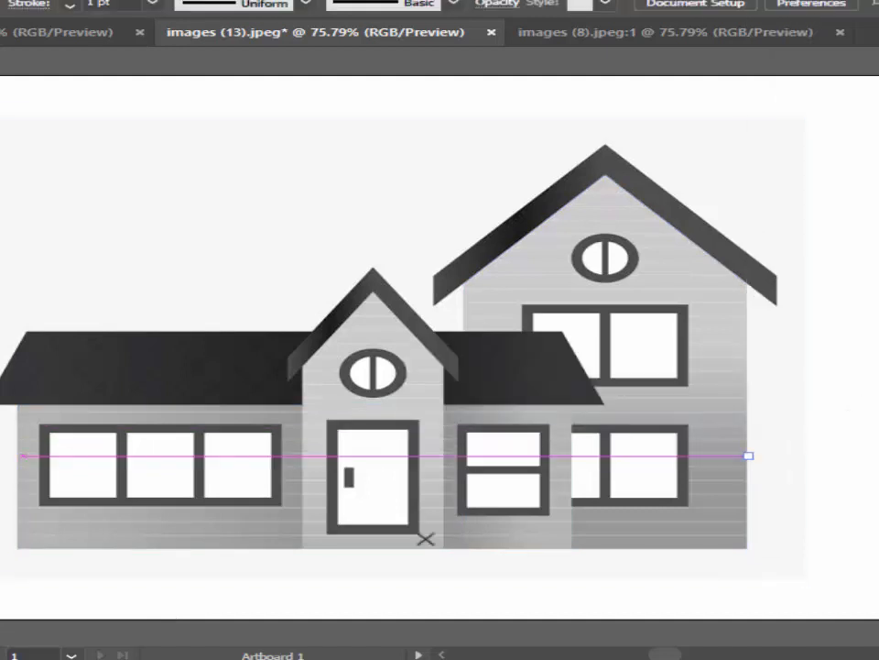
Step: Draw a fourth horizontal siding line across the house at the height of the door handle, and send it to the back
click(20, 478)
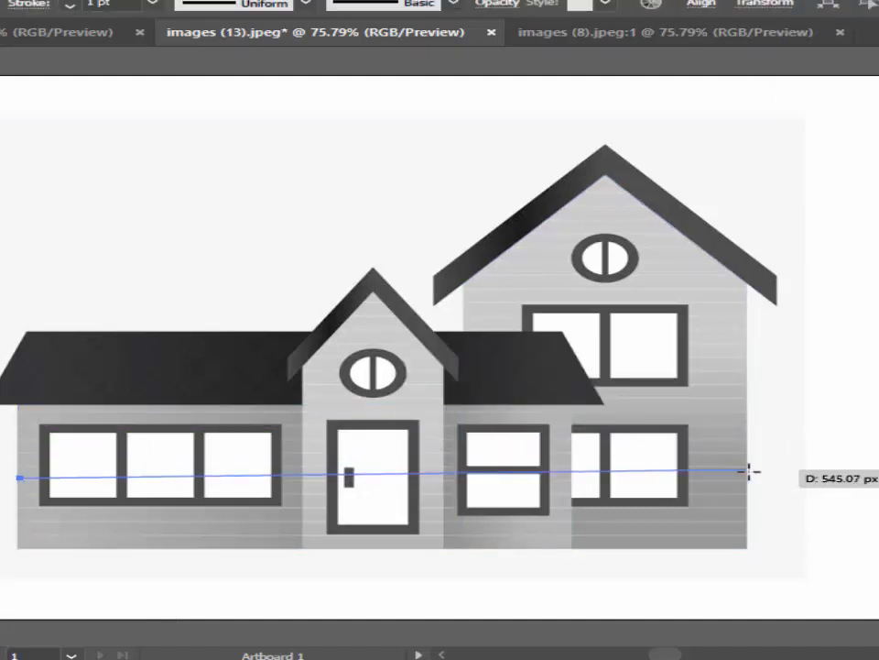
click(750, 479)
right_click(762, 476)
mouse_move(817, 383)
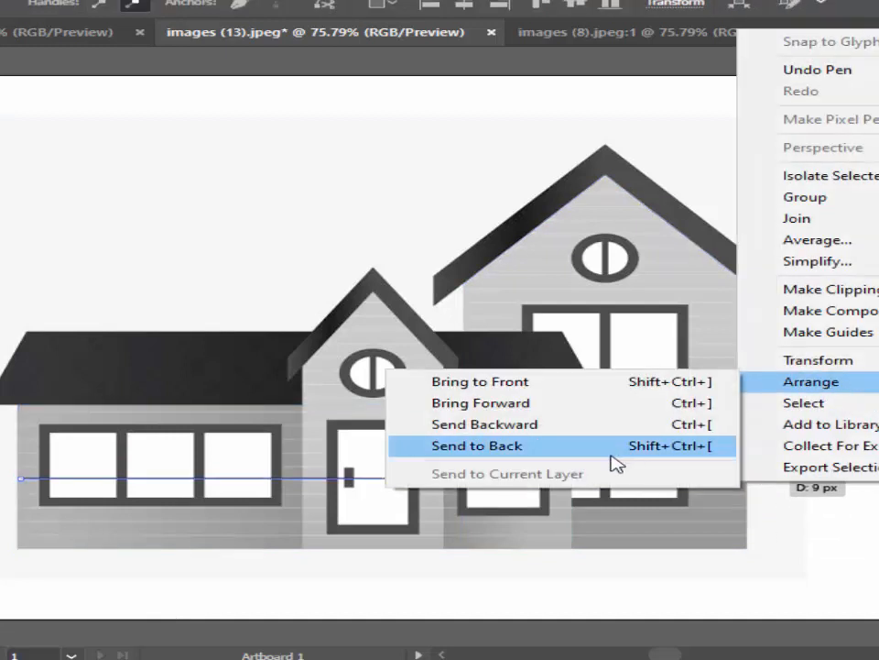
click(613, 446)
ctrl+click(771, 541)
Step: Draw a fifth horizontal siding line across the house just above the three-pane window's bottom frame, and send it to the back
click(16, 493)
click(752, 495)
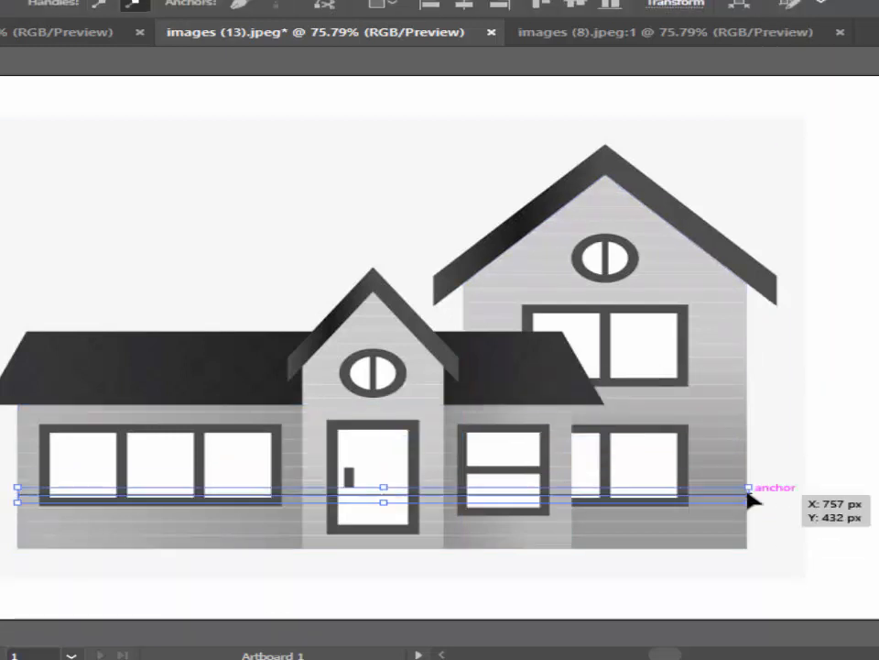
right_click(752, 498)
click(467, 458)
ctrl+click(73, 532)
Step: Draw a horizontal siding line across the house just below the three-pane window, and send it to the back
click(19, 507)
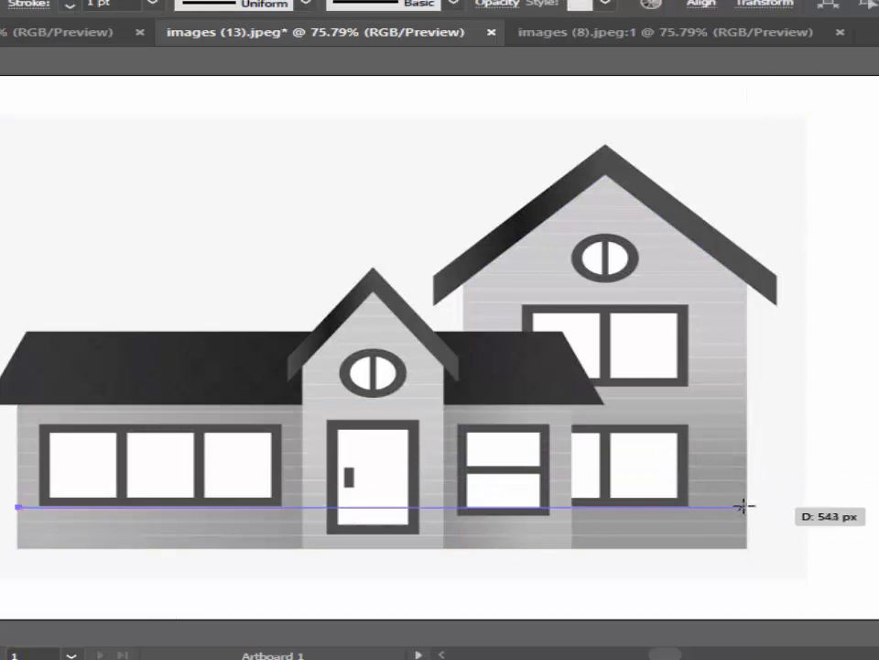
click(745, 506)
right_click(744, 511)
mouse_move(815, 422)
click(476, 489)
ctrl+click(240, 557)
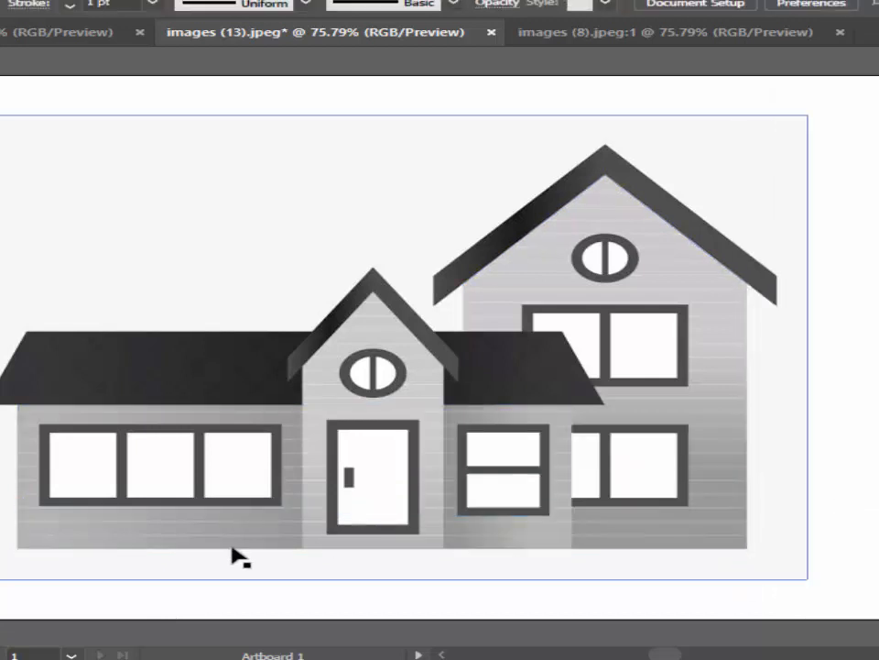
Step: Draw a horizontal siding line across the house along the bottom edge of the white door panel, and send it to the back
click(19, 524)
click(746, 524)
right_click(751, 527)
mouse_move(814, 429)
click(476, 495)
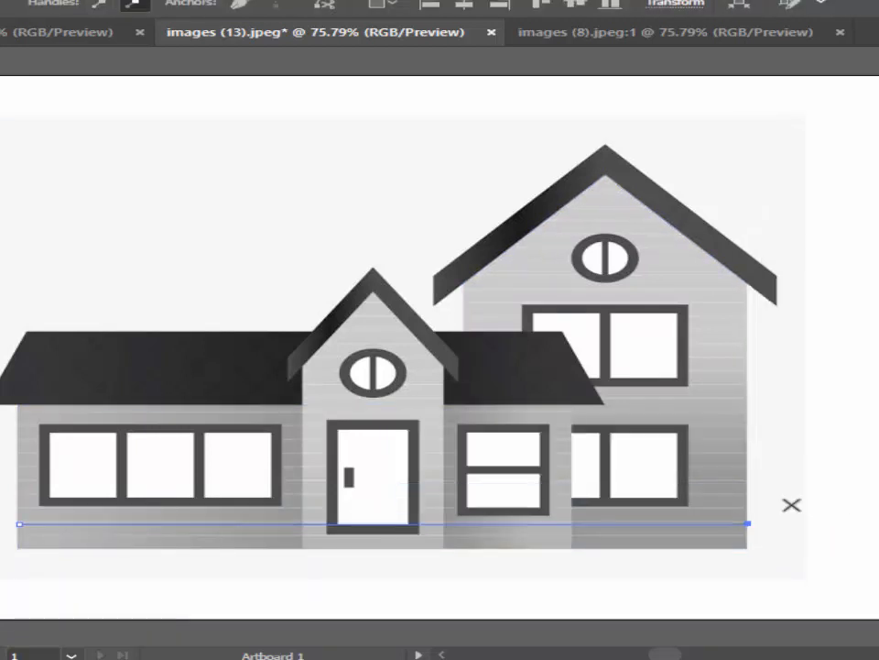
ctrl+click(795, 545)
Step: Draw a horizontal siding line across the house just below the door frame, and send it to the back
click(21, 536)
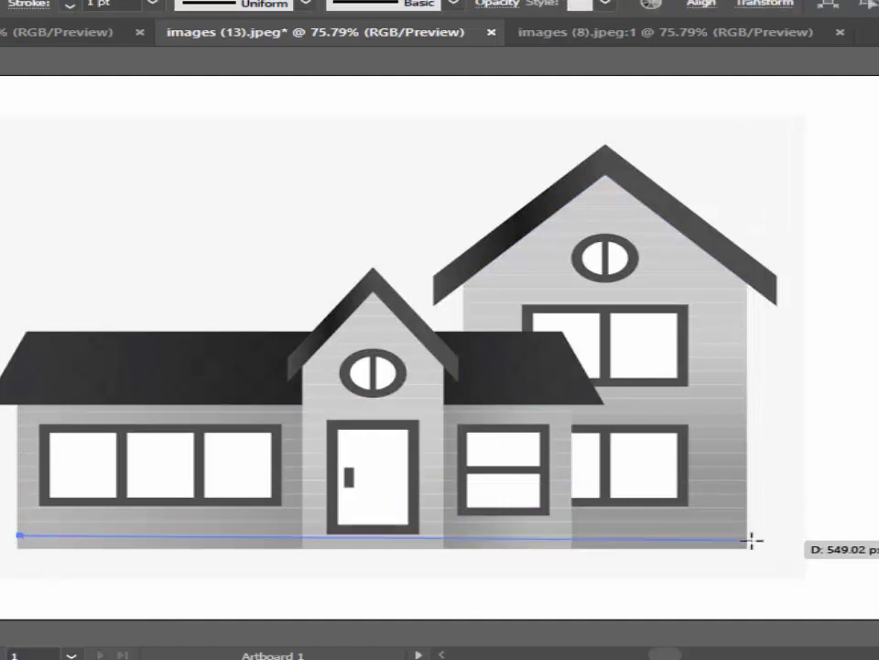
click(747, 536)
right_click(748, 537)
mouse_move(818, 438)
click(550, 504)
ctrl+click(590, 553)
Step: Draw a horizontal line along the base of the house, and send it to the back
click(15, 548)
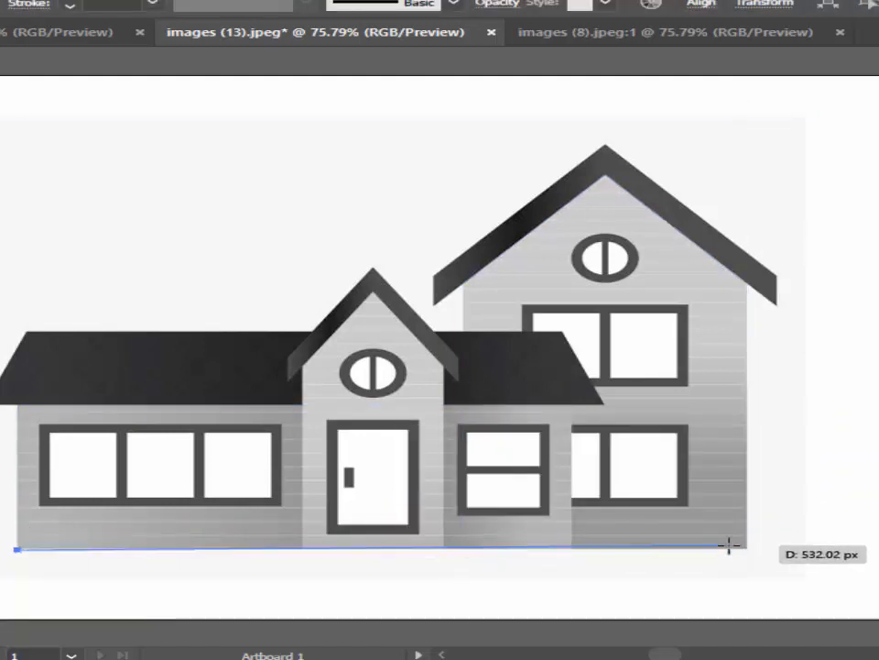
click(747, 550)
right_click(748, 550)
click(610, 520)
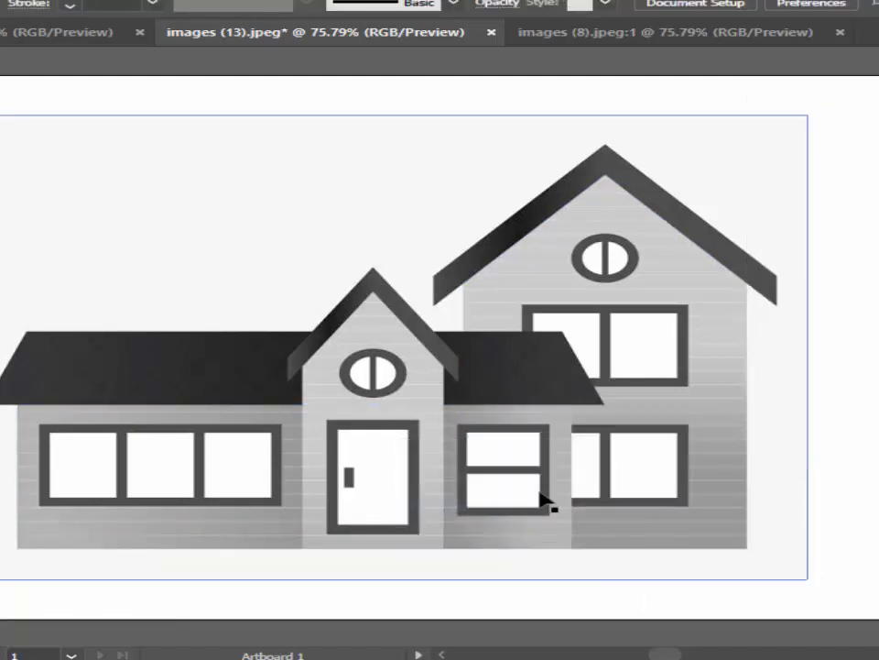
Step: Draw a siding line across the entrance section between the round window and the door, and send it to the back
click(441, 400)
right_click(441, 401)
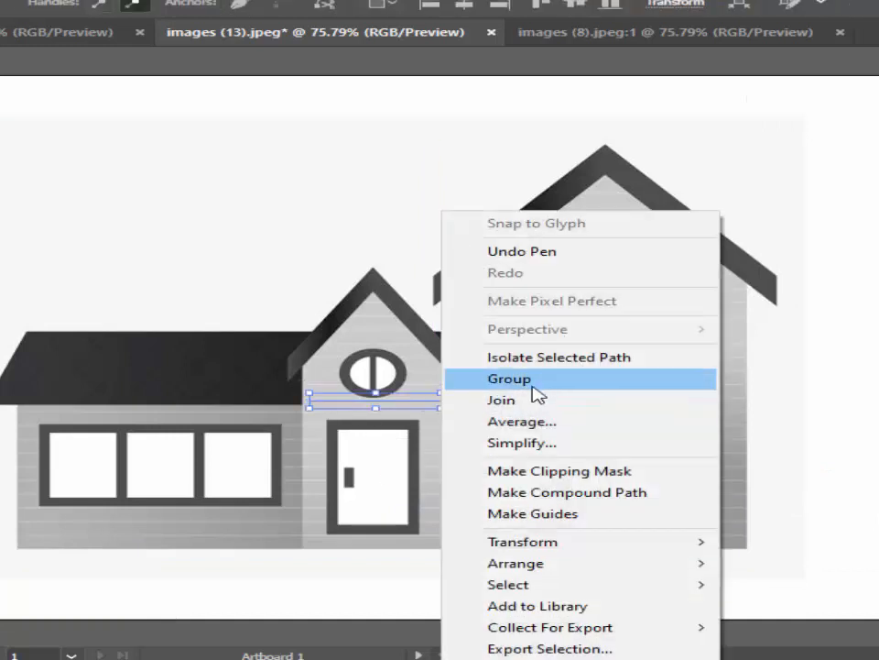
mouse_move(513, 562)
click(771, 624)
Step: Draw a siding line across the entrance section through the lower part of its round window, and send it to the back
click(305, 383)
click(448, 386)
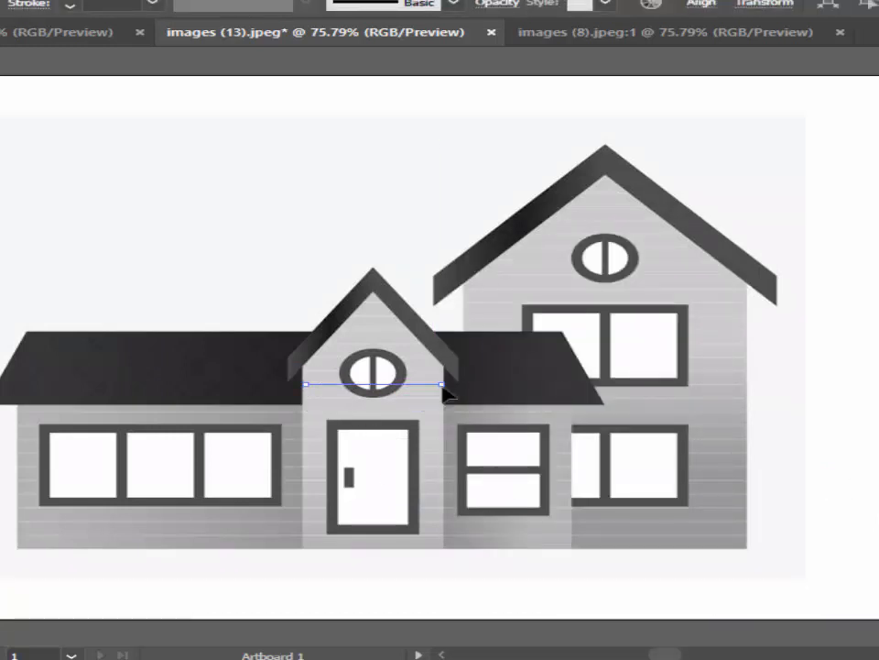
right_click(448, 386)
mouse_move(628, 564)
click(797, 627)
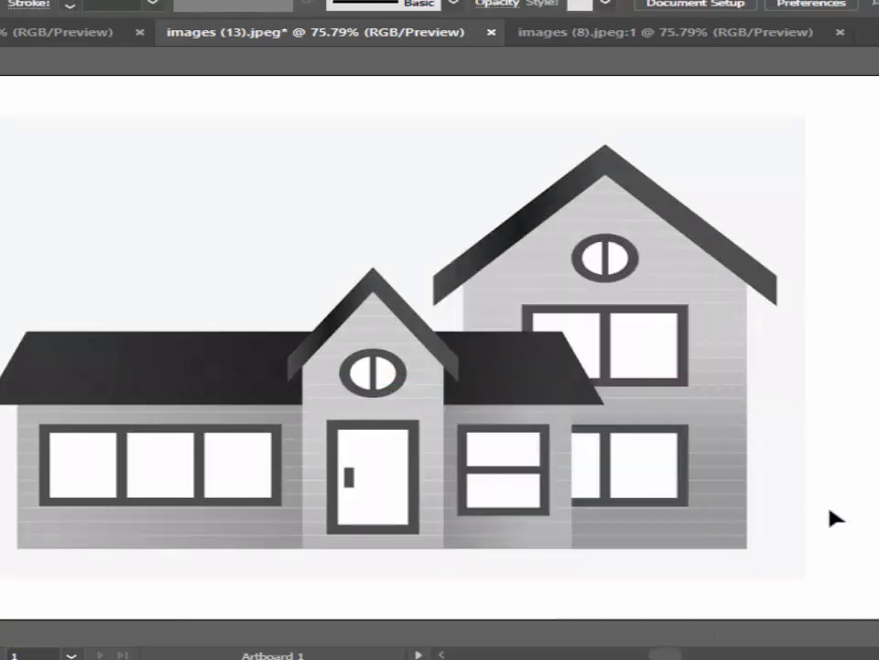
Step: Draw a siding line across the entrance section near the middle of its round window, and send it to the back
click(306, 365)
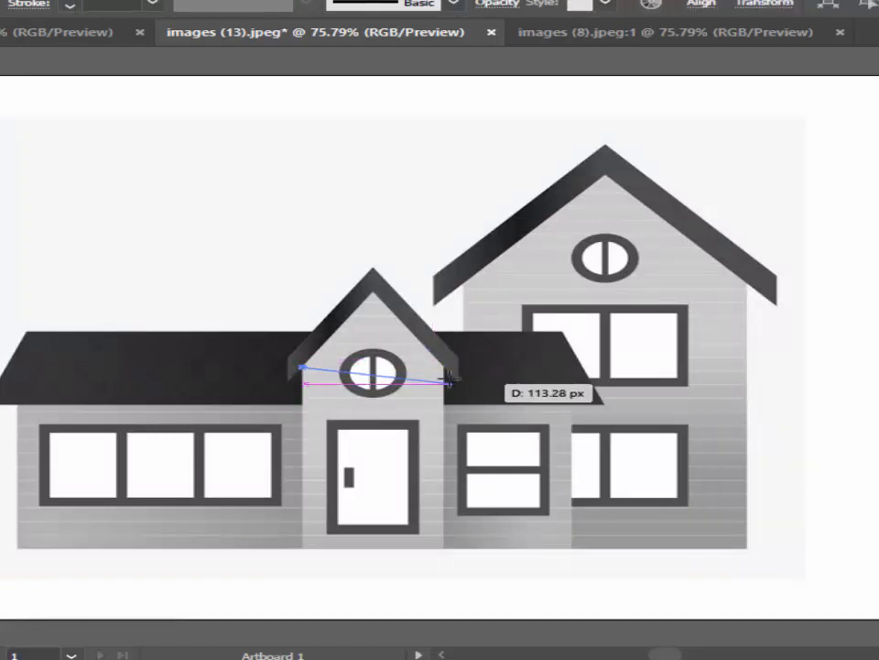
click(447, 374)
right_click(449, 379)
mouse_move(521, 562)
click(771, 624)
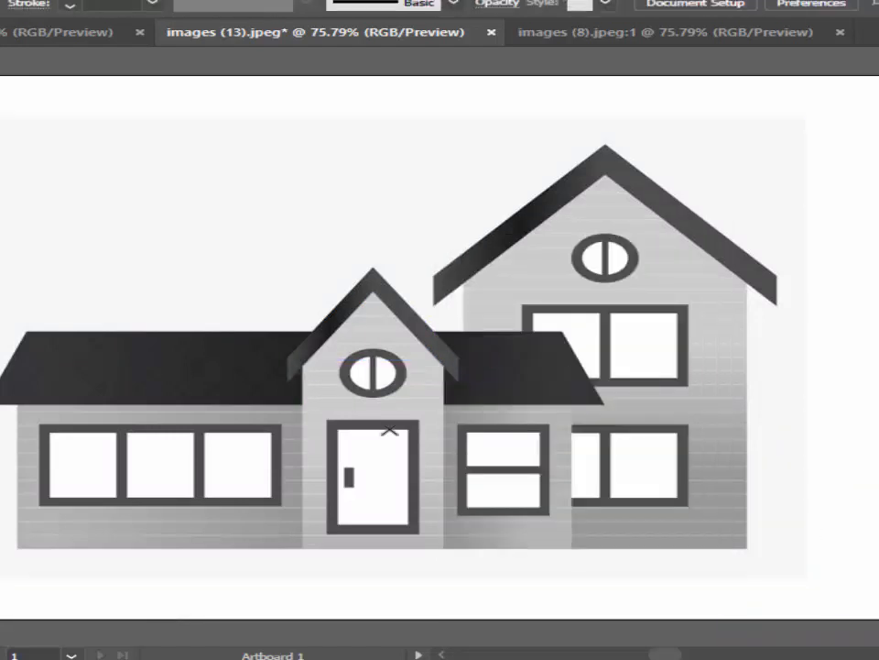
click(310, 360)
click(436, 360)
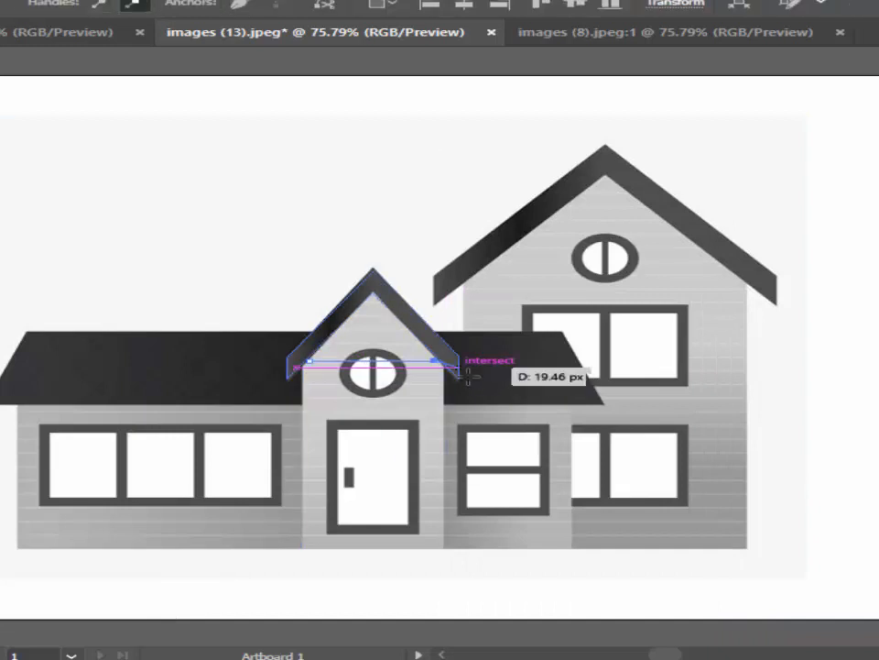
key(ctrl+z)
key(ctrl+z)
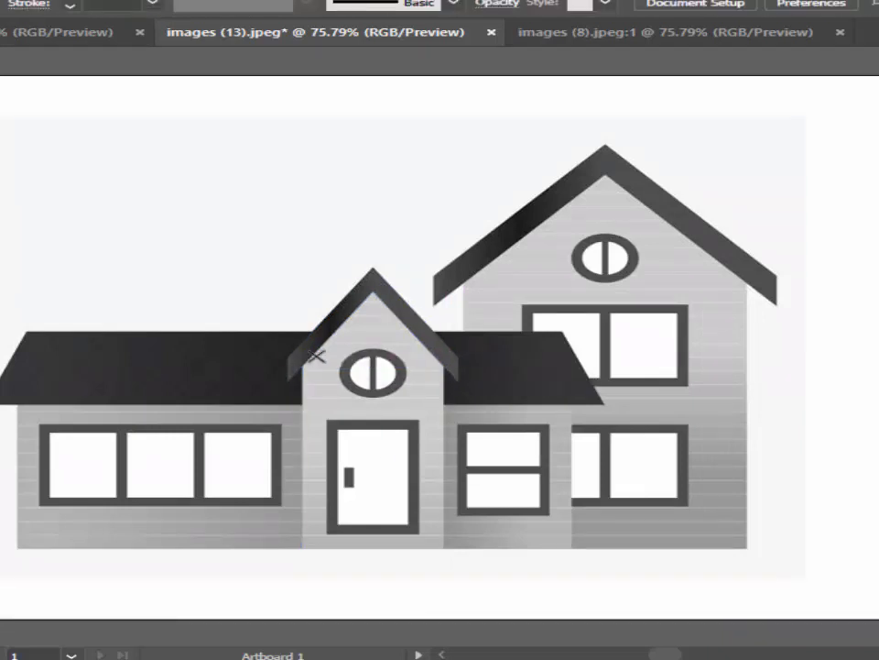
Step: Draw a siding line across the entrance gable through the upper part of its round window, and send it to the back
click(310, 360)
click(440, 359)
right_click(440, 359)
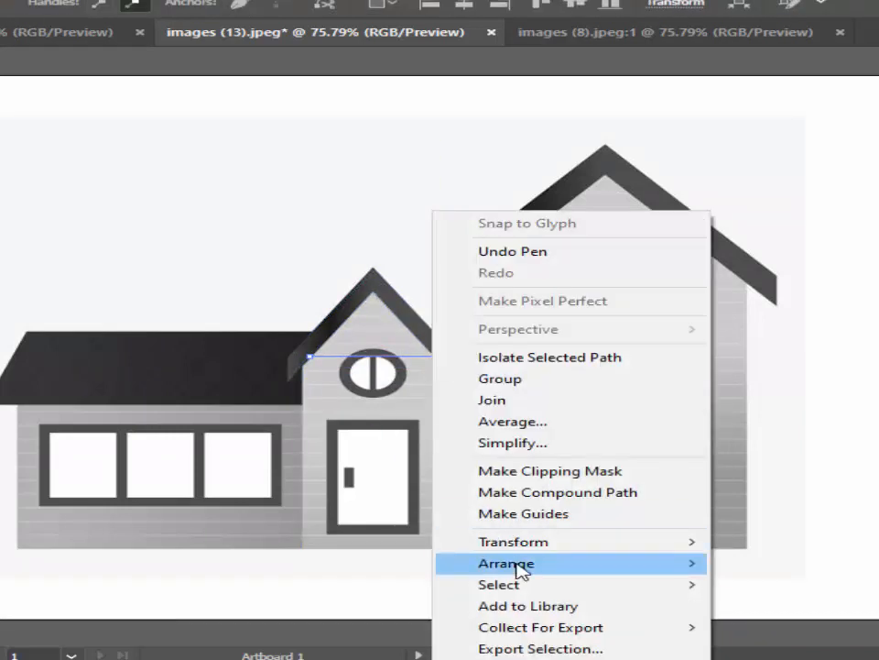
mouse_move(521, 570)
click(744, 489)
Step: Draw a siding line across the entrance gable just above its round window, and send it to the back
click(326, 340)
click(420, 341)
right_click(422, 341)
click(730, 628)
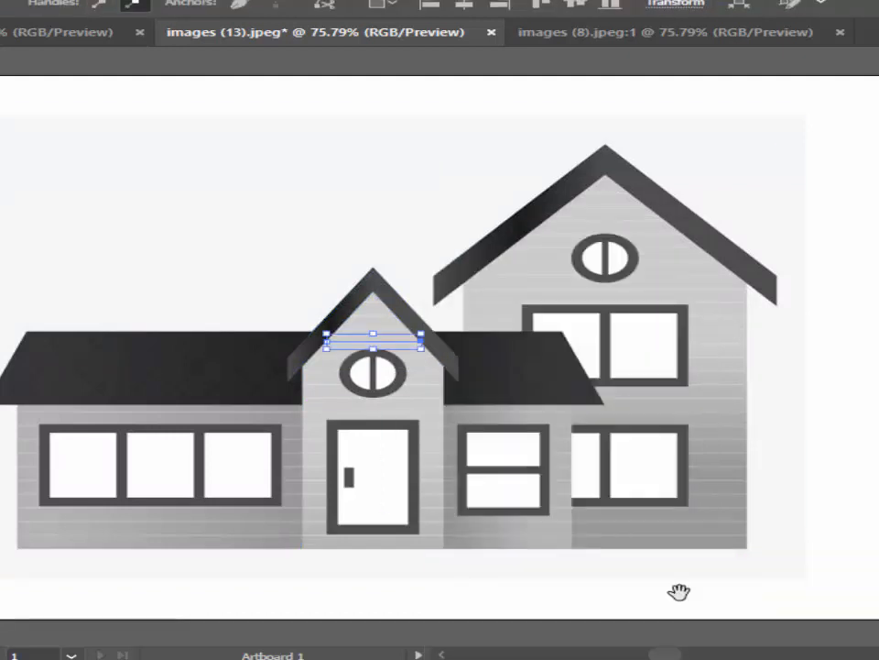
ctrl+click(676, 569)
Step: Draw a siding line across the entrance gable level with the top edge of the long roof, and send it to the back
drag(338, 331, 413, 332)
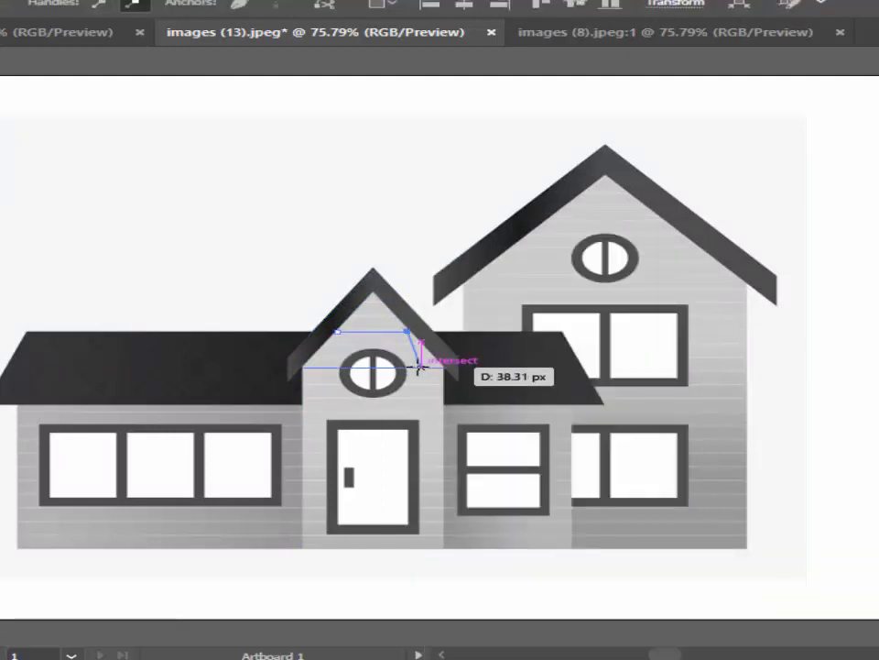
right_click(414, 359)
click(779, 628)
Step: Draw a short siding line across the upper part of the entrance gable, and send it to the back
ctrl+click(350, 314)
click(358, 315)
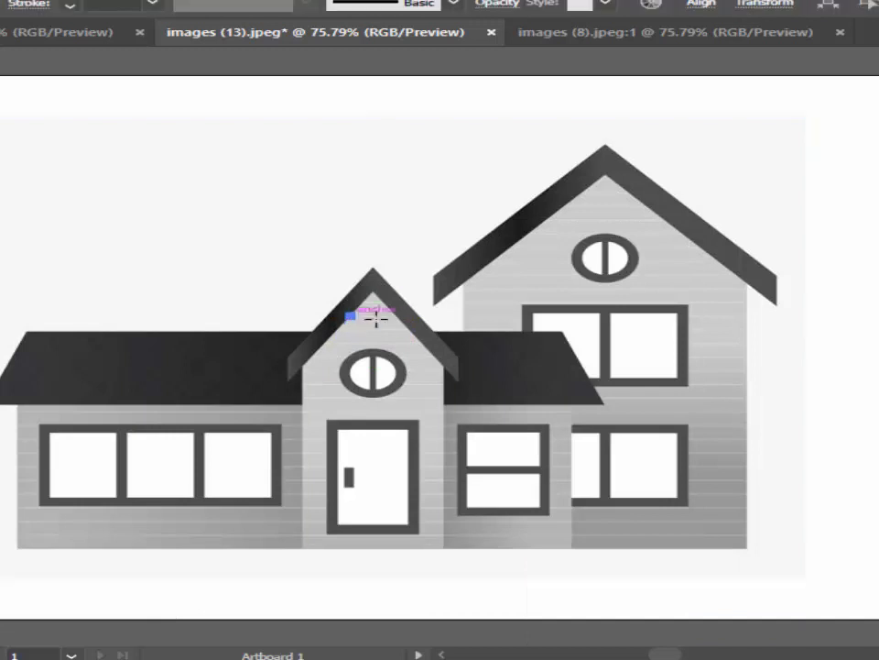
right_click(394, 315)
click(444, 513)
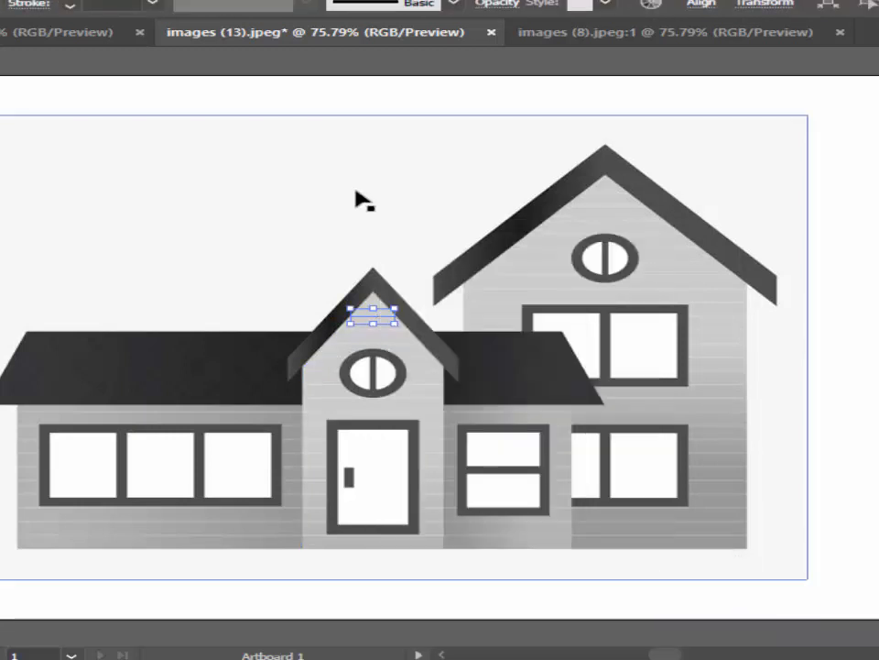
Step: Draw a very short siding line just under the peak of the entrance gable, and send it to the back
drag(373, 299, 385, 302)
ctrl+click(417, 359)
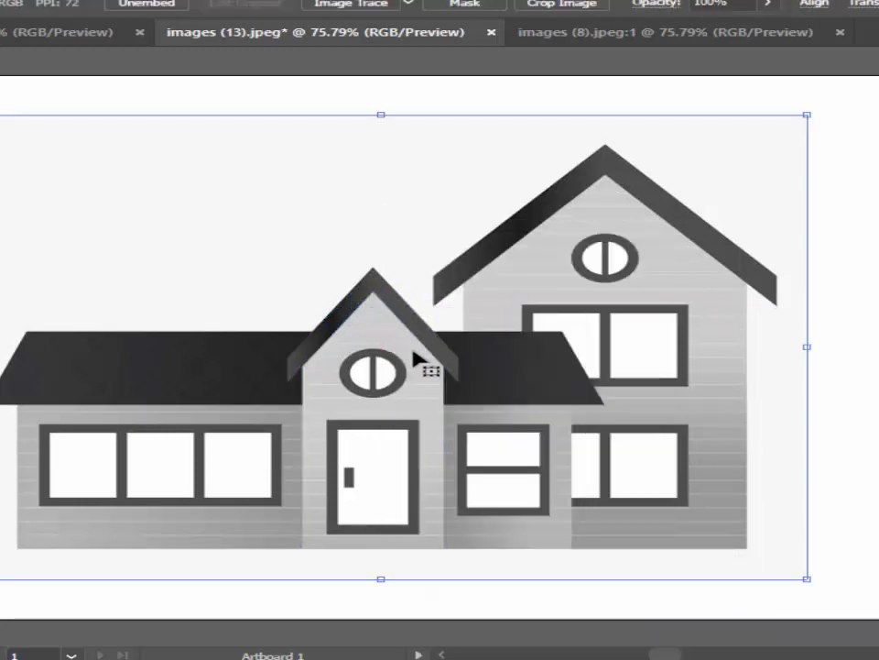
right_click(388, 316)
key(Escape)
click(830, 472)
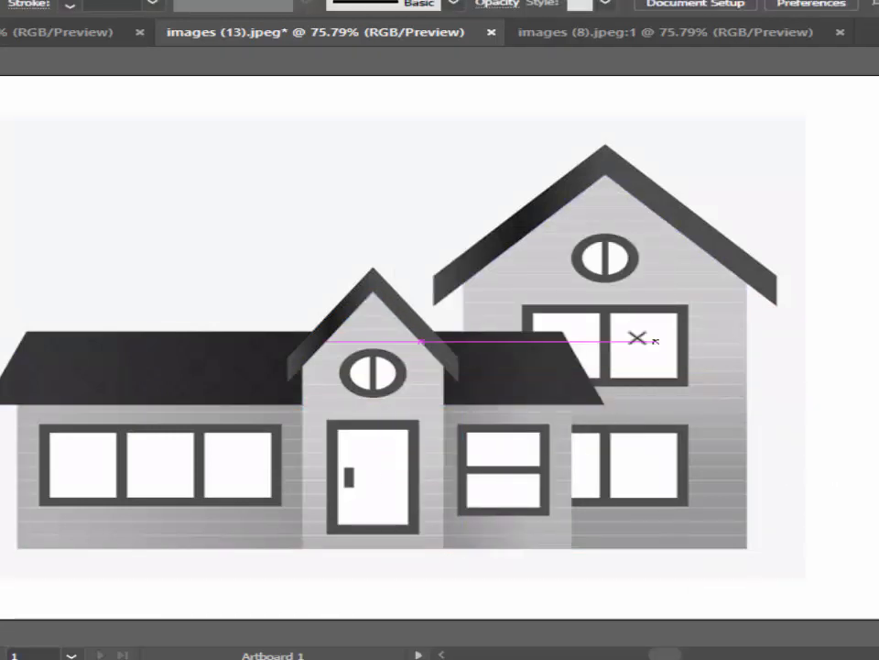
Step: Draw a siding line along the upper-floor window's bottom frame, from the low roof to the wall's outer edge, and send it to the back
click(746, 385)
right_click(728, 384)
key(Escape)
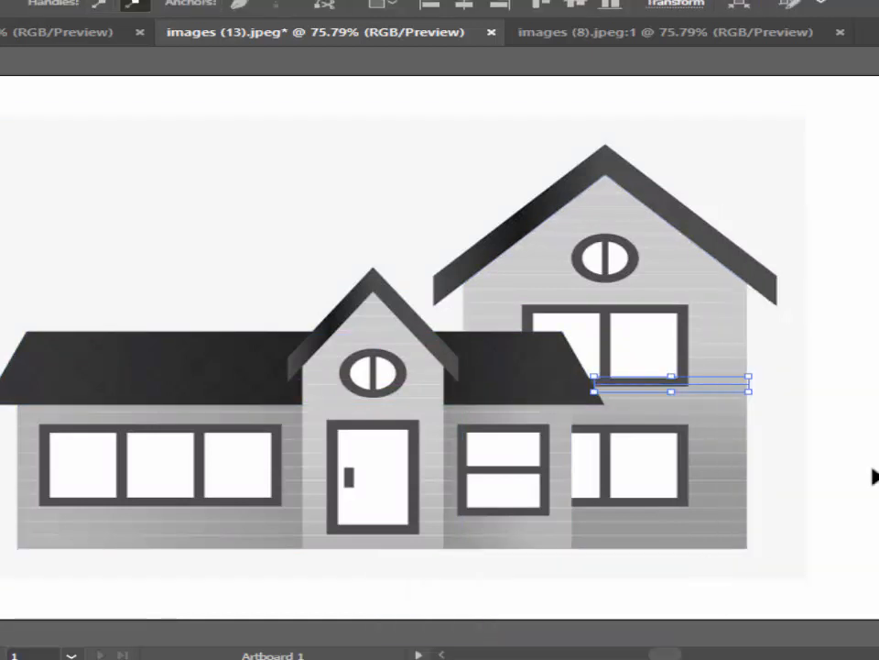
click(874, 474)
Step: Draw two siding lines through the lower half of the upper-floor window towards the wall's outer edge, and send them to the back
drag(677, 356, 589, 364)
right_click(632, 363)
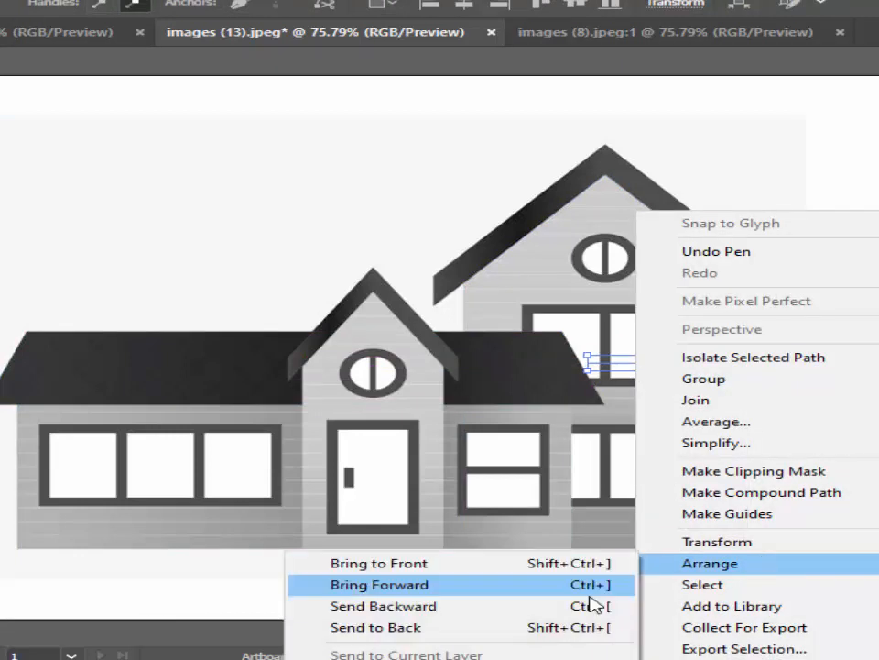
key(Escape)
drag(663, 355, 659, 355)
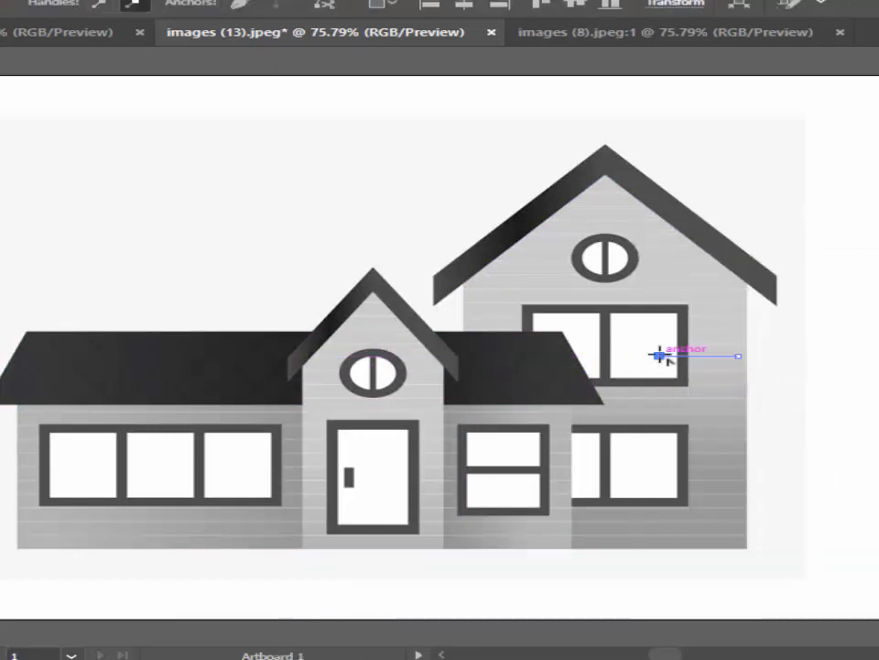
key(Escape)
Step: Draw a short siding line from the middle of the upper-floor window's side frame to the wall's outer edge, and send it to the back
click(692, 347)
right_click(749, 345)
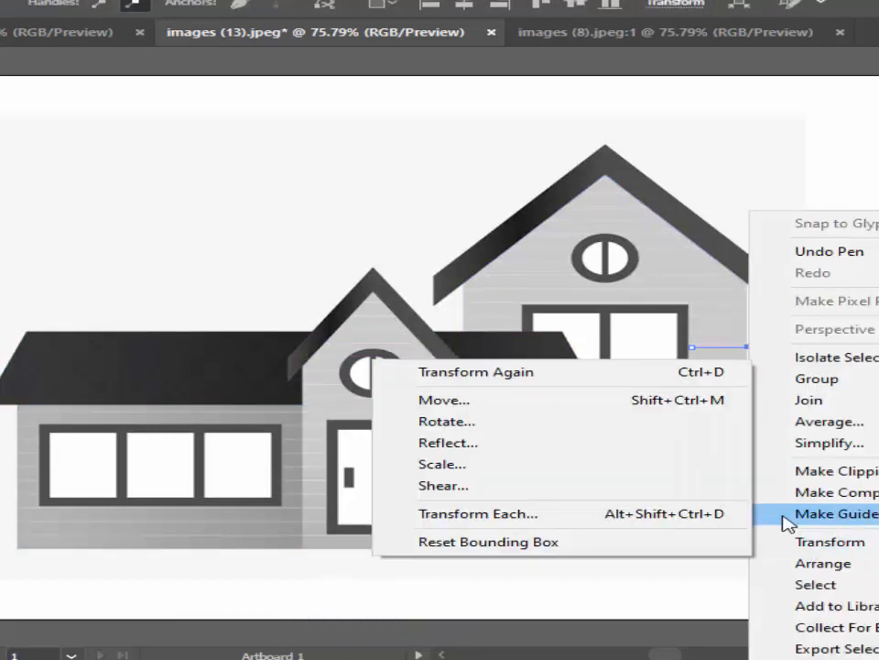
key(Escape)
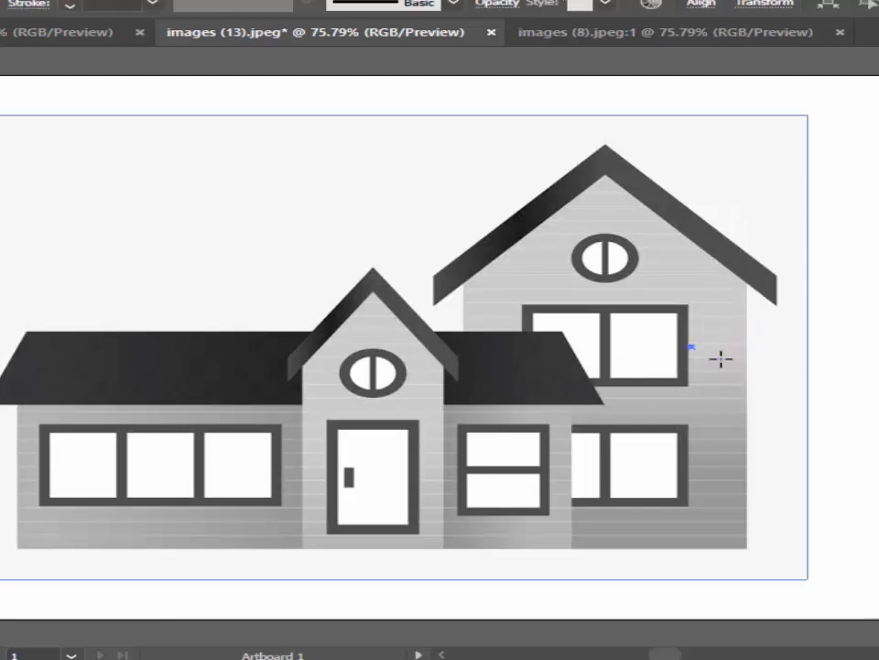
click(633, 343)
key(v)
click(806, 339)
key(p)
Step: Draw a siding line from the wall's outer edge into the upper part of the upper-floor window, and send it to the back
click(749, 331)
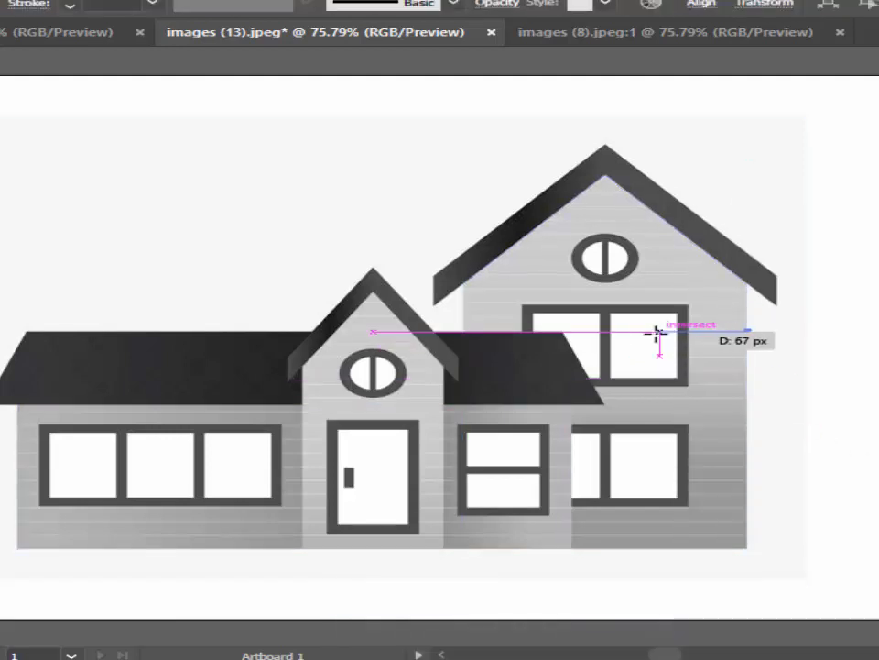
click(658, 331)
right_click(658, 332)
mouse_move(730, 564)
click(623, 628)
Step: Draw a siding line across the two-storey section along the upper-floor window's top edge, and send it to the back
click(749, 304)
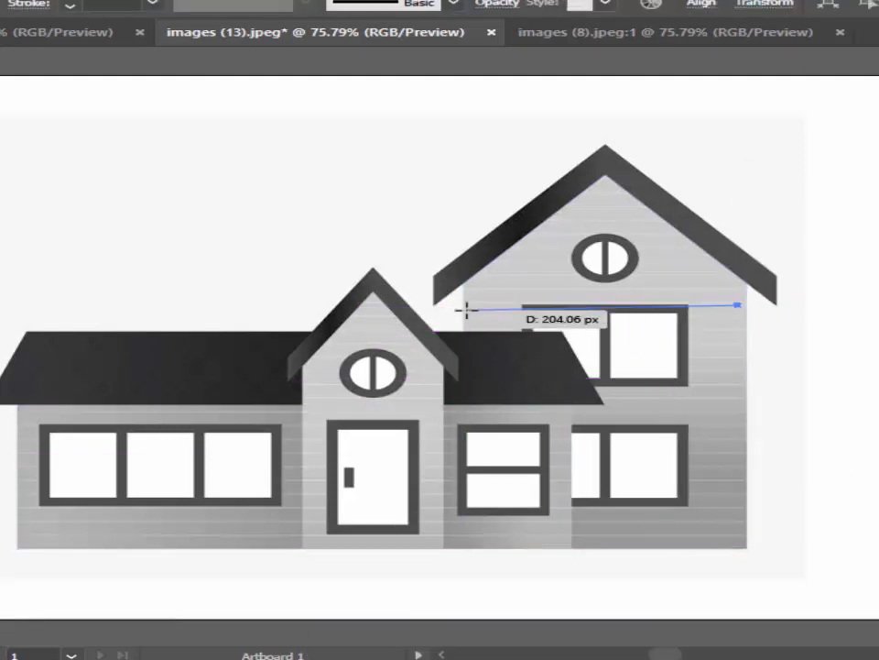
click(463, 304)
right_click(728, 308)
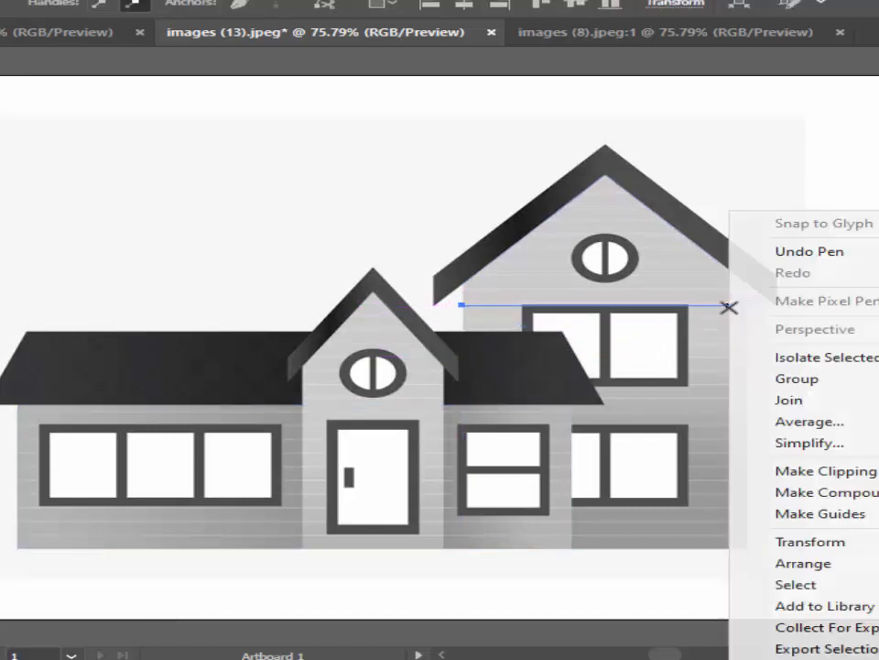
mouse_move(737, 562)
click(585, 632)
Step: Draw a siding line across the two-storey section between its round window and the upper-floor window, and send it to the back
click(740, 291)
click(467, 291)
right_click(467, 291)
mouse_move(550, 563)
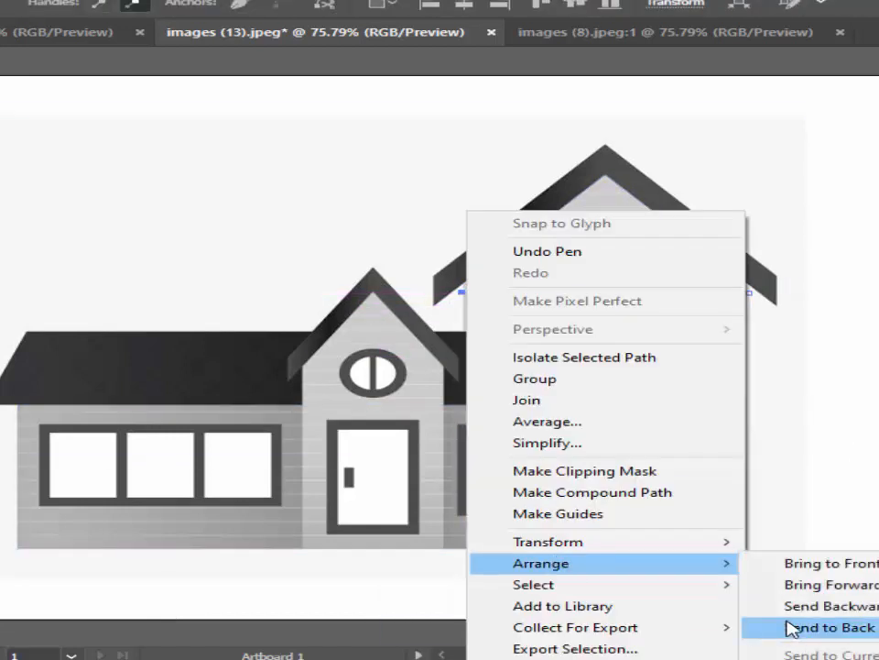
click(789, 629)
Step: Draw a siding line across the large gable near the bottom of its round window, and send it to the back
click(738, 275)
click(481, 274)
right_click(481, 275)
click(806, 632)
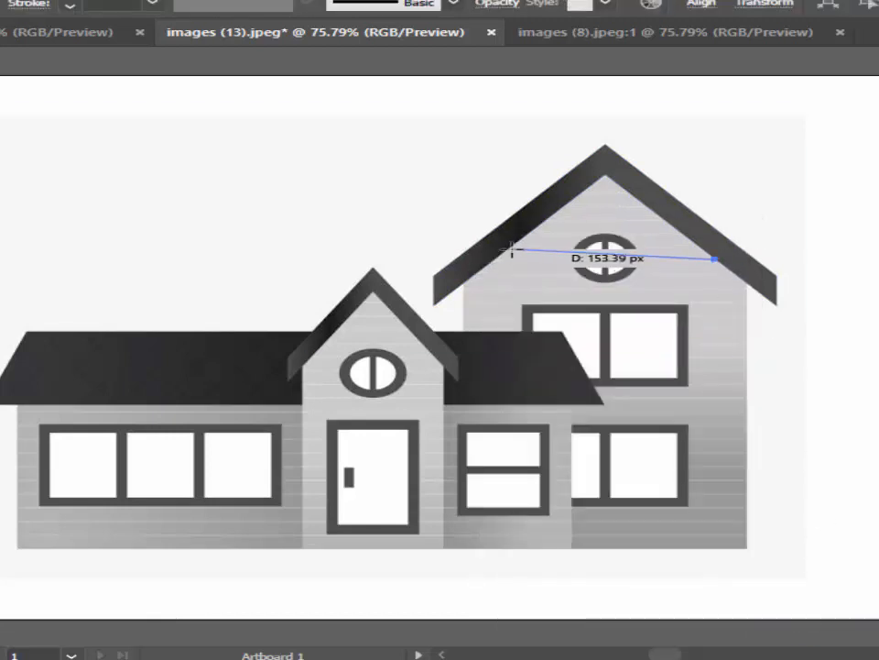
Step: Draw a siding line across the large gable through the middle of its round window, and send it to the back
click(495, 257)
right_click(494, 258)
mouse_move(628, 561)
click(417, 628)
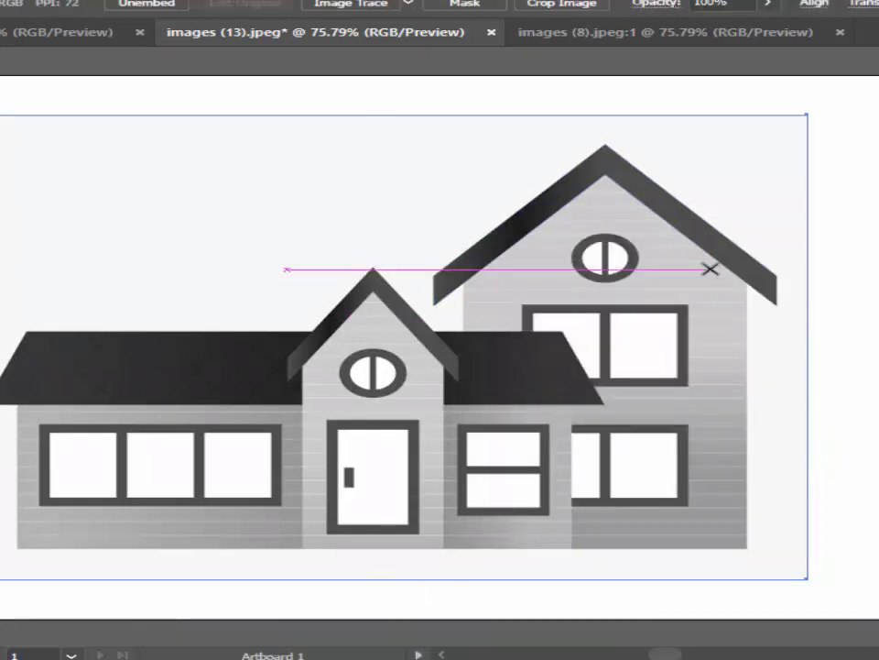
Step: Draw a siding line across the large gable through the upper half of its round window, and send it to the back
click(706, 248)
click(510, 252)
right_click(511, 252)
mouse_move(569, 563)
click(340, 632)
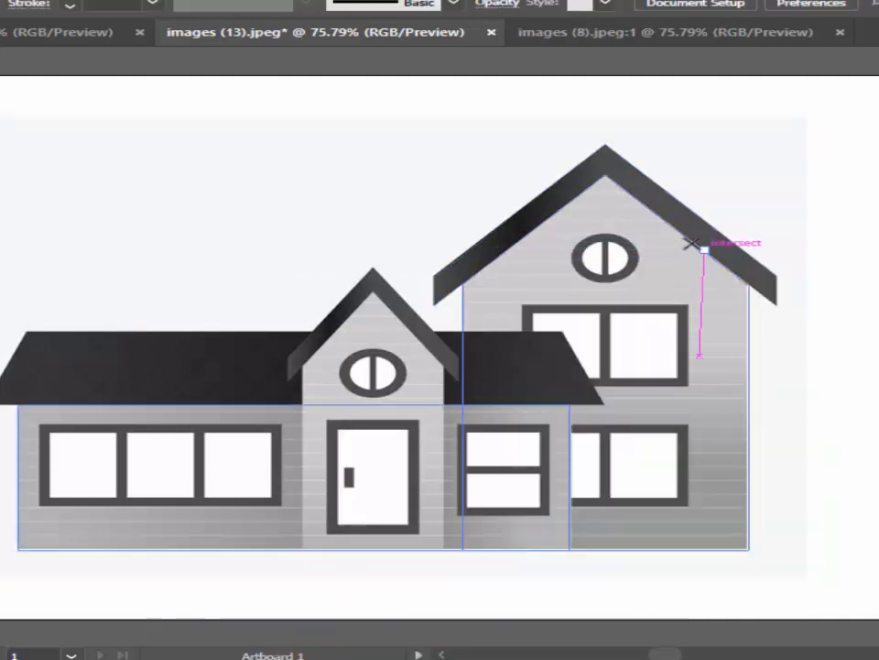
Step: Draw a siding line across the large gable along the top of its round window, and send it to the back
click(678, 236)
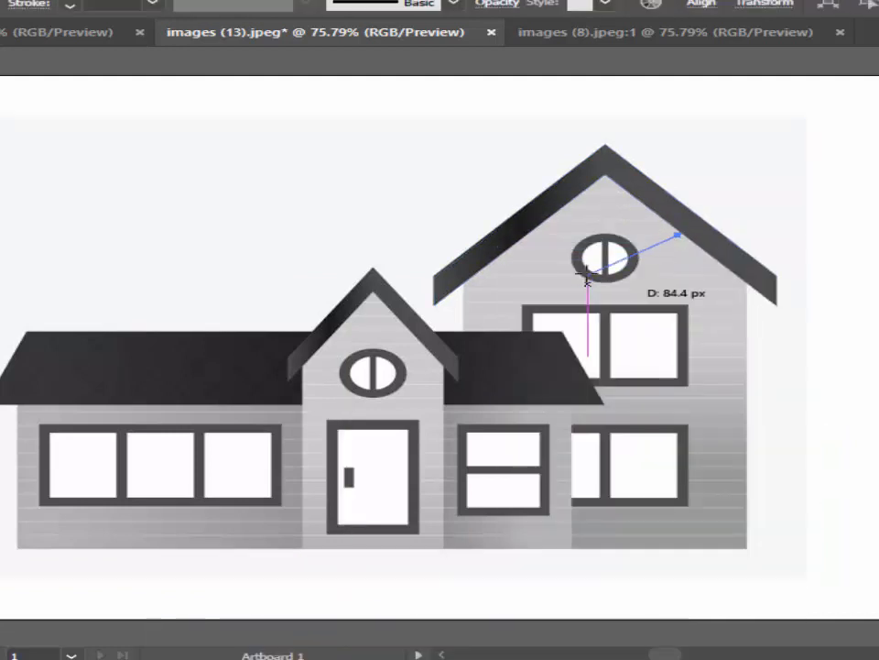
click(529, 232)
right_click(636, 343)
mouse_move(712, 561)
click(493, 630)
ctrl+click(493, 632)
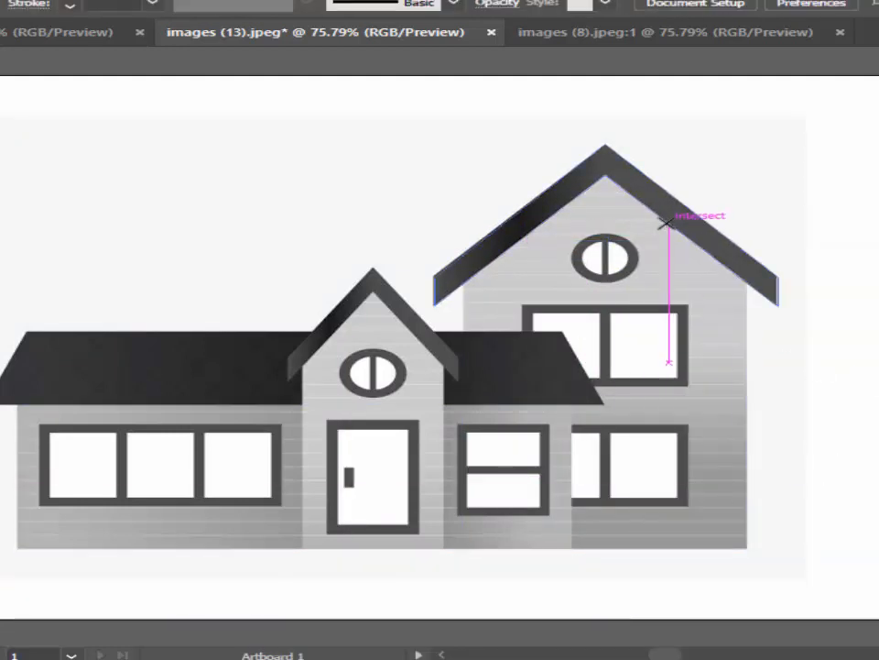
Step: Draw a siding line across the large gable just above its round window, and send it to the back
click(668, 223)
right_click(641, 358)
click(493, 630)
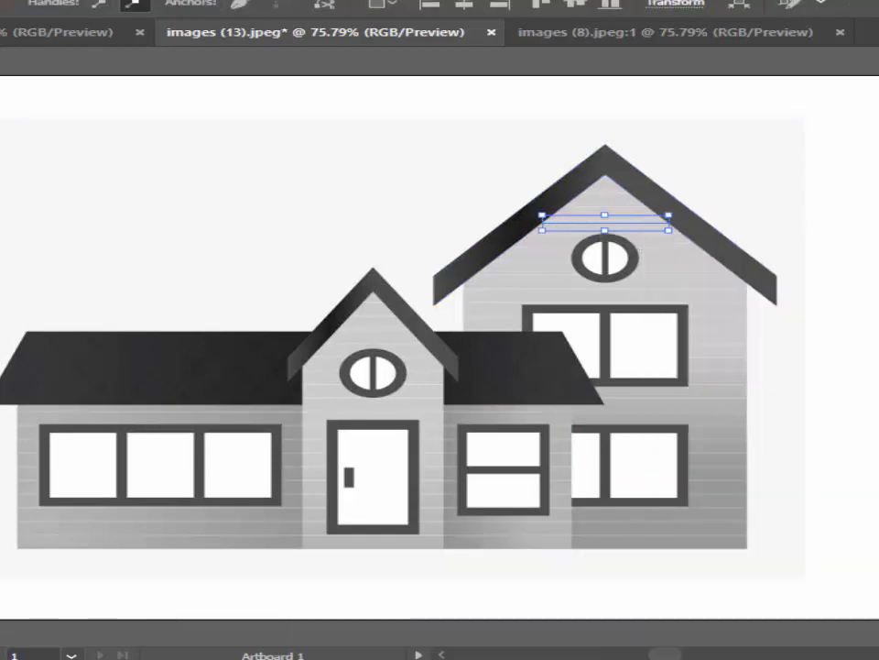
Step: Draw a siding line across the large gable about midway between its round window and the peak, and send it to the back
ctrl+click(493, 630)
click(562, 206)
right_click(562, 208)
click(500, 625)
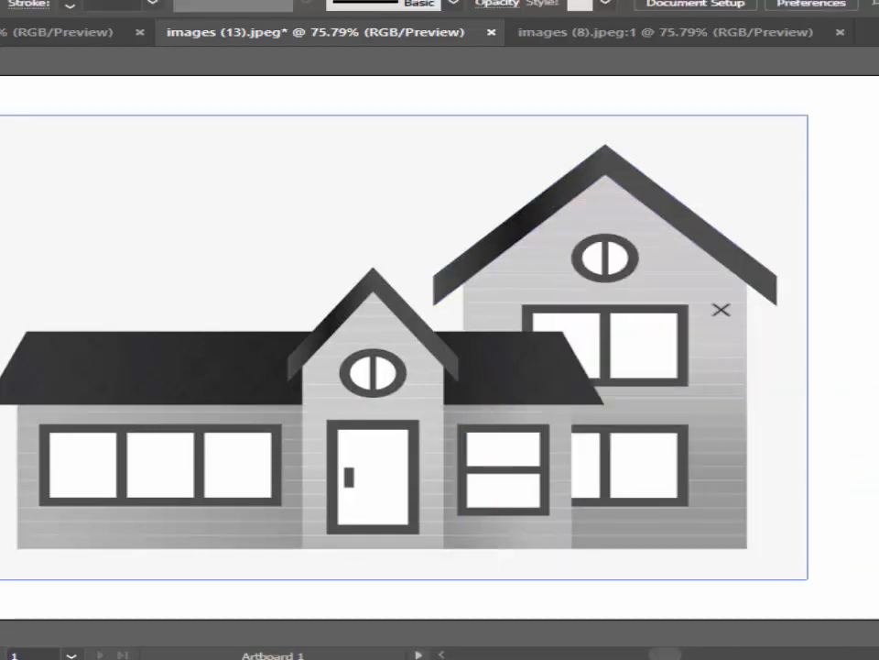
Step: Draw a shorter siding line across the upper part of the large gable and send it to the back
click(634, 197)
click(575, 197)
right_click(578, 196)
mouse_move(683, 550)
click(522, 613)
ctrl+click(522, 615)
Step: Draw the topmost siding line just below the large gable's inner peak and send it to the back
click(625, 191)
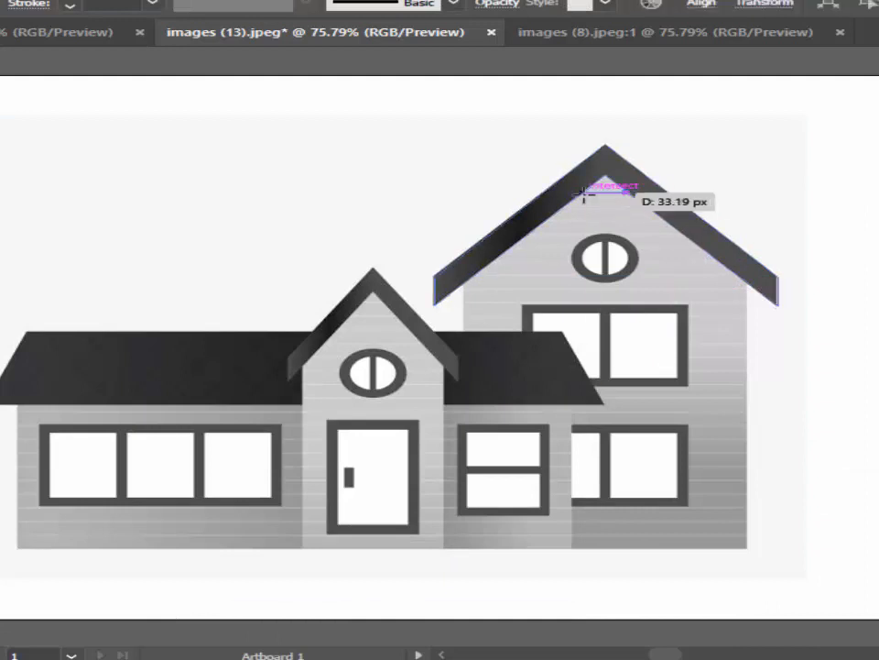
click(584, 192)
right_click(584, 194)
click(445, 612)
ctrl+click(446, 615)
Step: Draw a rectangle over the large house section's upper two-pane window and send it to the back
key(m)
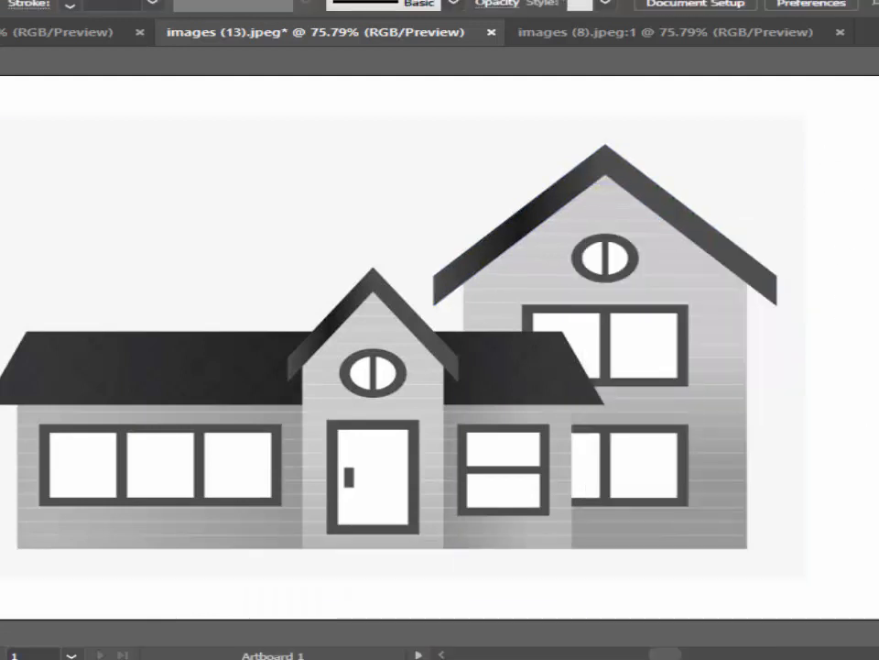
mouse_move(530, 305)
mouse_down()
mouse_move(560, 308)
mouse_move(682, 378)
mouse_up()
right_click(581, 378)
mouse_move(687, 277)
click(499, 340)
ctrl+click(837, 282)
Step: Draw a second rectangle out to the frame of the upper two-pane window and send it to the back
mouse_move(530, 308)
mouse_down()
mouse_move(660, 341)
mouse_move(688, 383)
mouse_up()
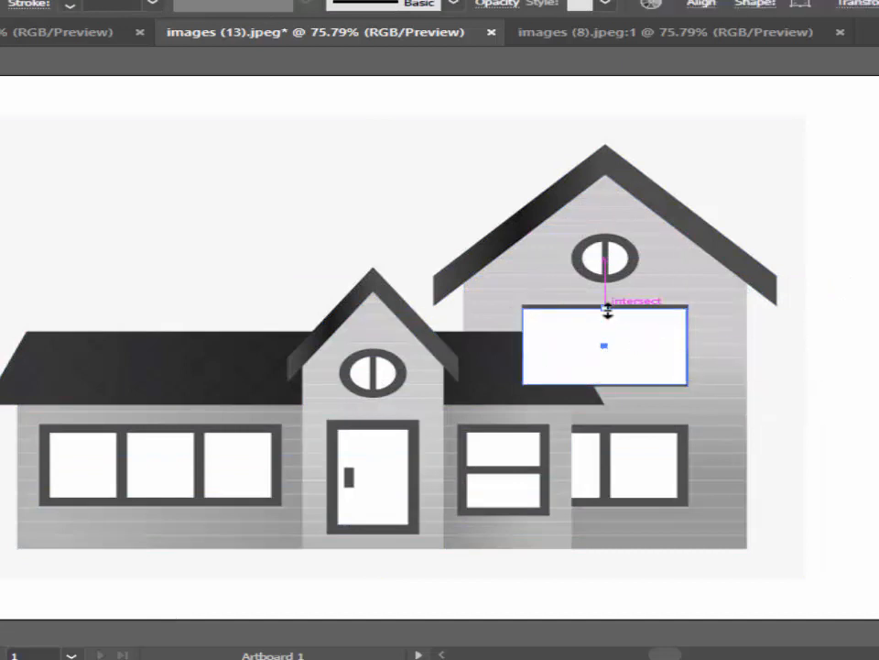
right_click(664, 351)
mouse_move(729, 571)
click(524, 587)
click(827, 399)
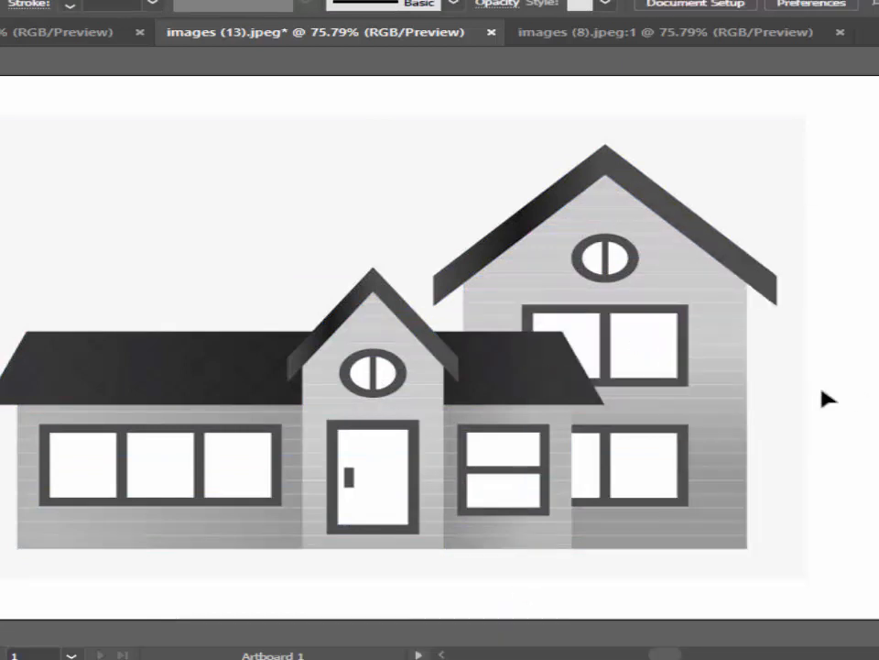
Step: Draw a vertical line along the centre bar of the upper two-pane window and send it to the back
click(605, 305)
click(605, 383)
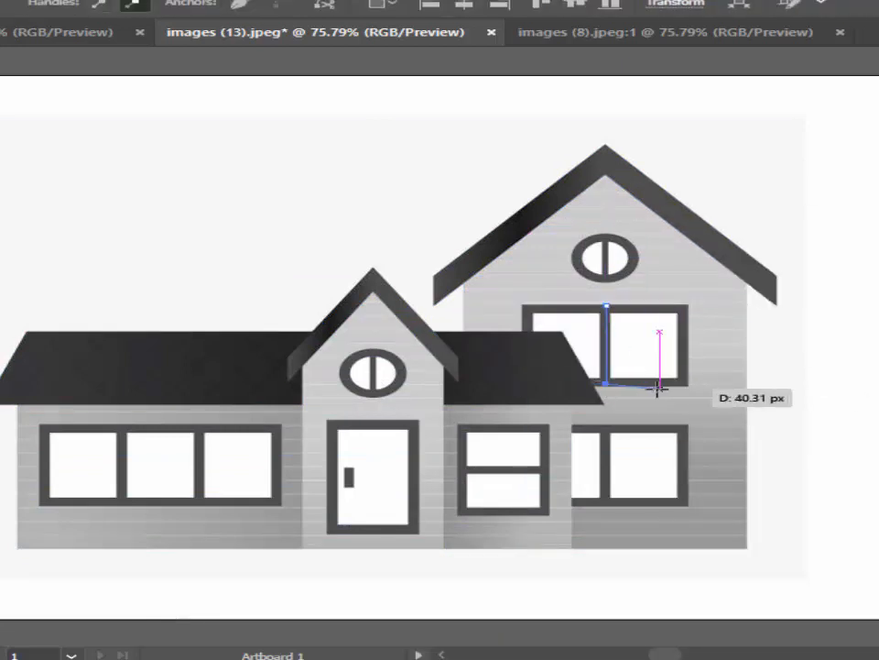
right_click(608, 371)
mouse_move(658, 563)
click(493, 633)
click(875, 464)
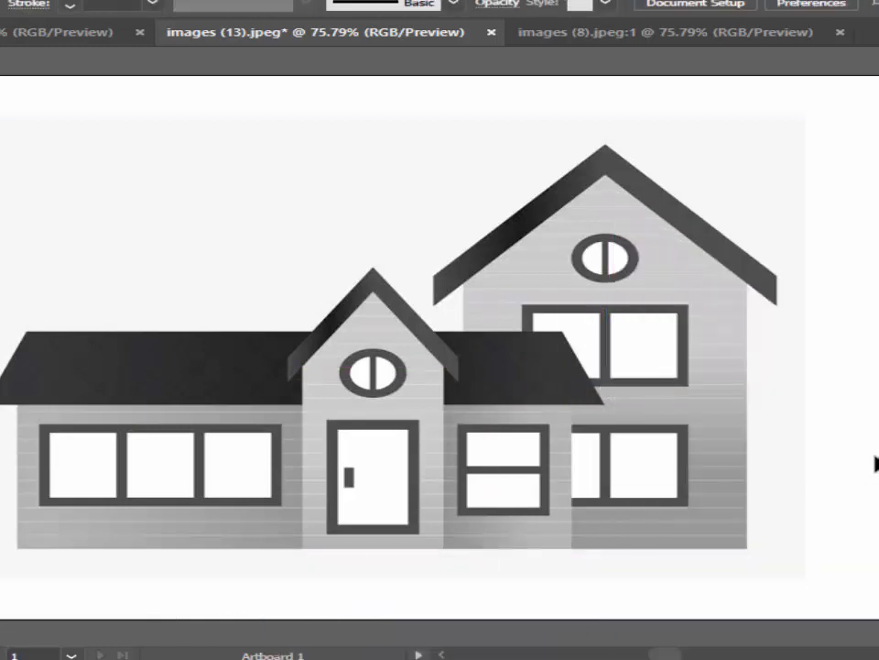
Step: Trace the visible part of the large section's lower window as a closed four-corner shape and send it to the back
click(570, 427)
click(687, 427)
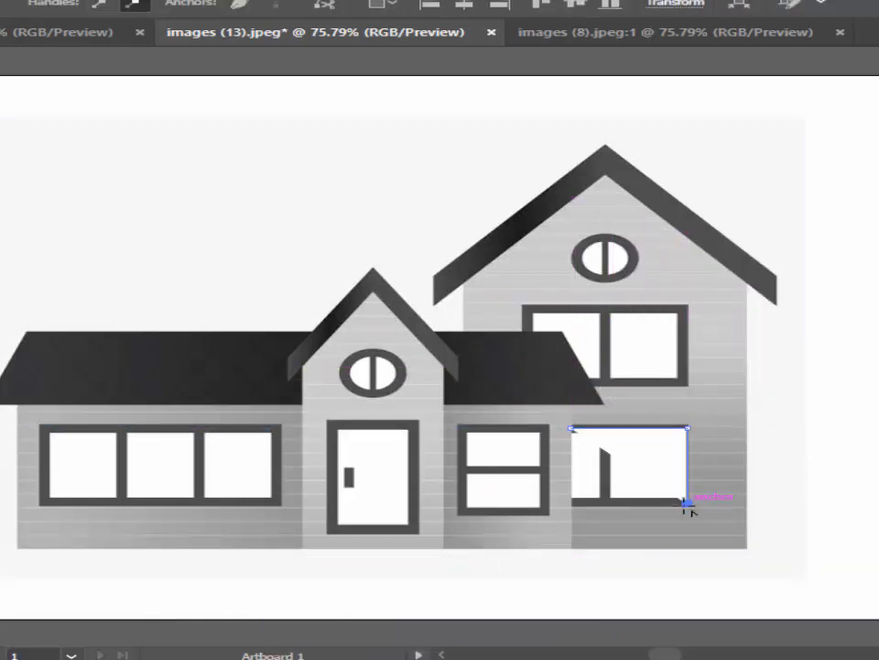
click(687, 503)
click(571, 503)
click(571, 427)
right_click(577, 429)
mouse_move(649, 326)
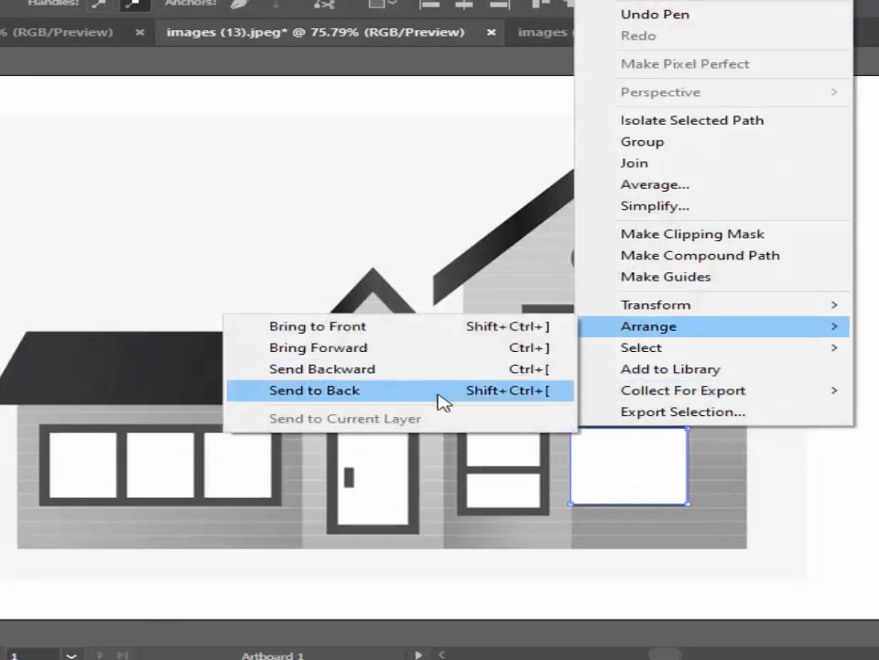
click(439, 392)
Step: Draw a vertical line along the bar of the large section's lower window and send it to the back
click(604, 427)
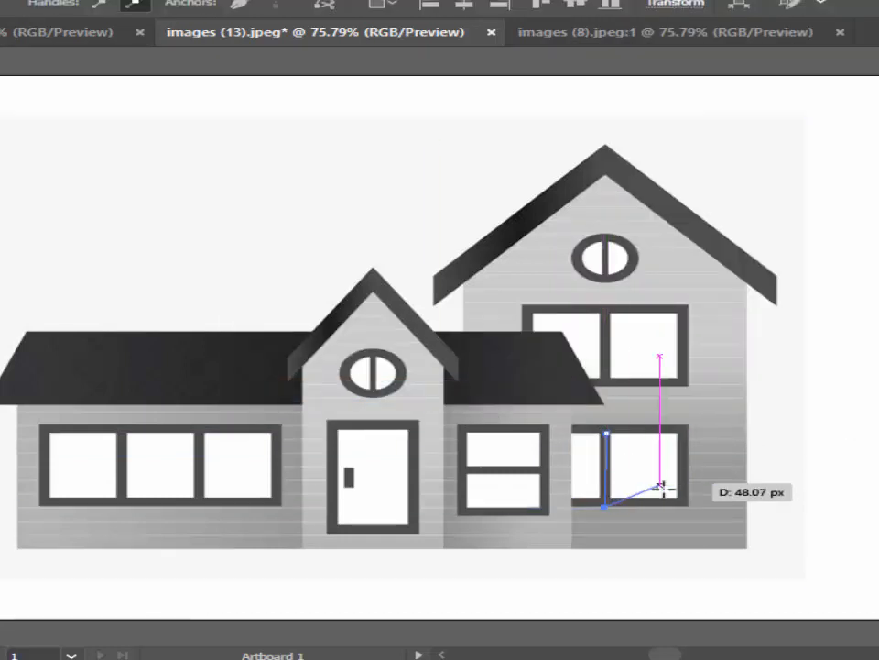
click(604, 502)
right_click(607, 502)
mouse_move(641, 403)
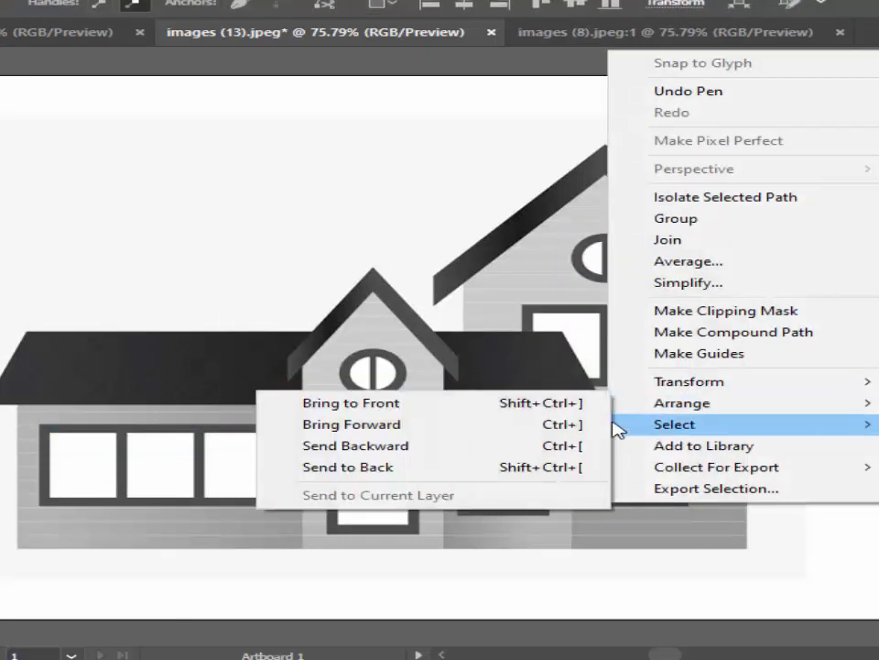
click(568, 467)
ctrl+click(577, 568)
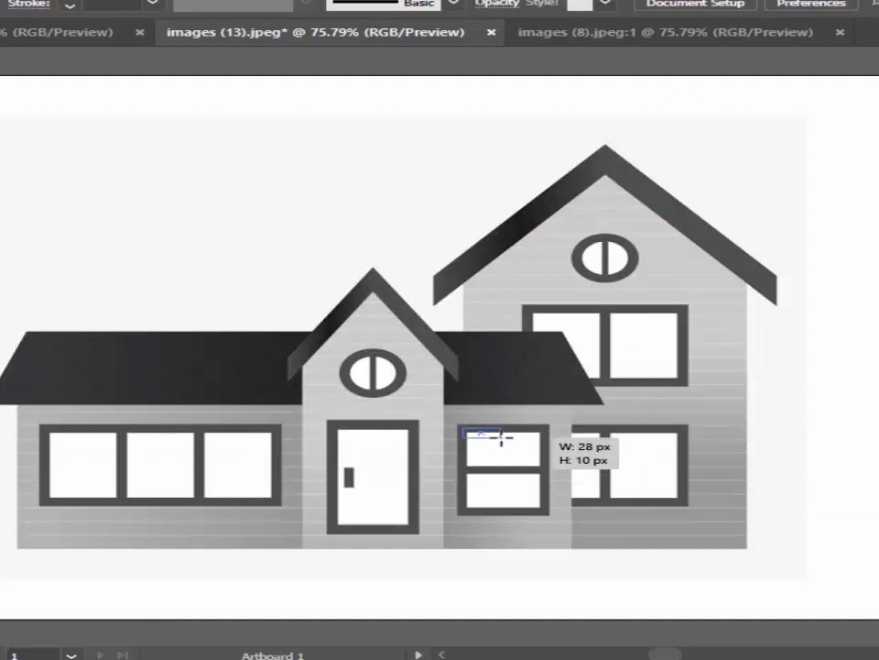
Step: Draw a rectangle over the window with two stacked panes beside the door
drag(501, 438, 545, 510)
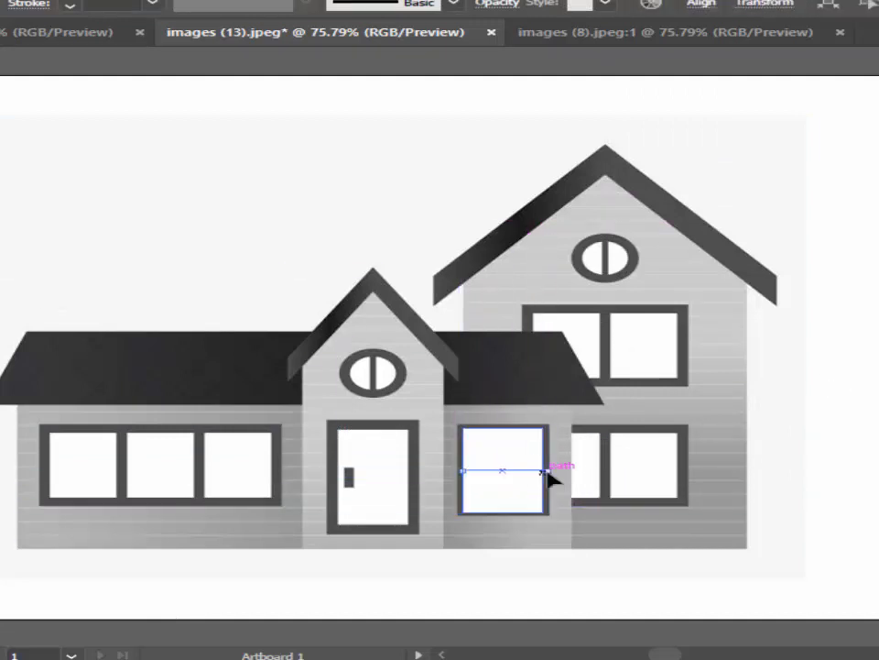
right_click(550, 479)
mouse_move(622, 371)
click(244, 436)
right_click(546, 469)
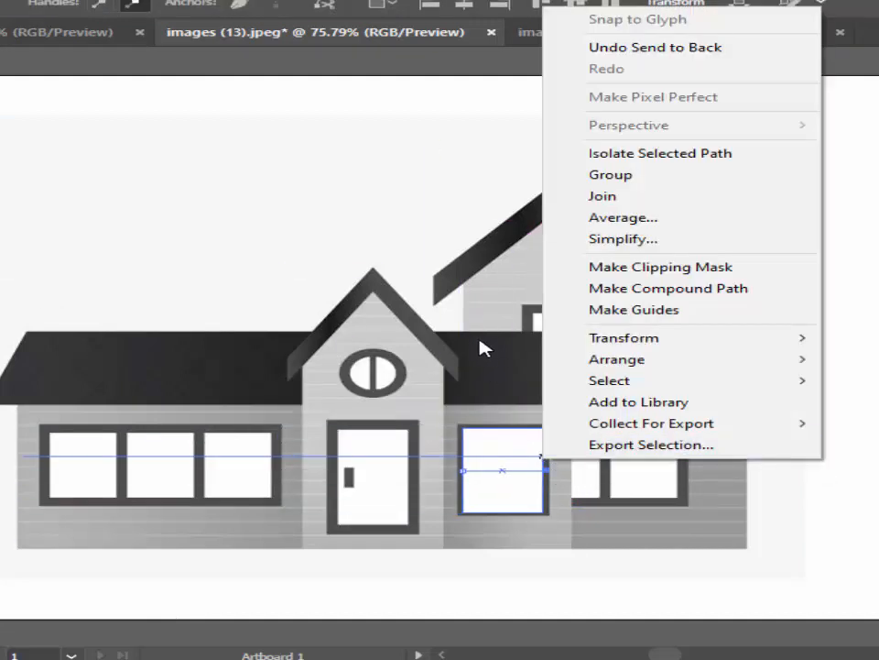
click(418, 275)
key(ctrl+z)
key(ctrl+z)
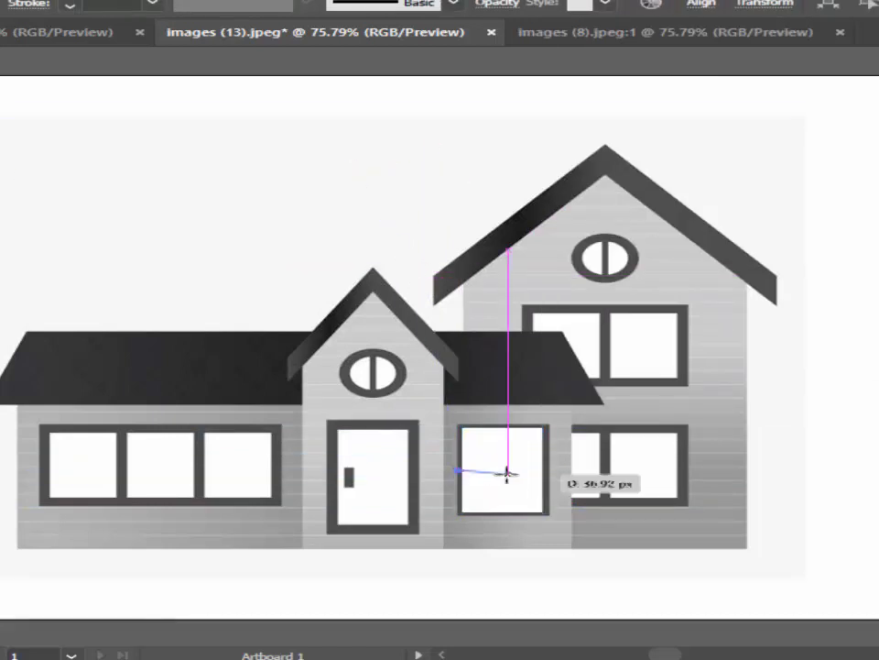
Step: Draw a horizontal line across the middle of the stacked two-pane window beside the door and send it to the back
click(543, 470)
key(ctrl+z)
click(542, 471)
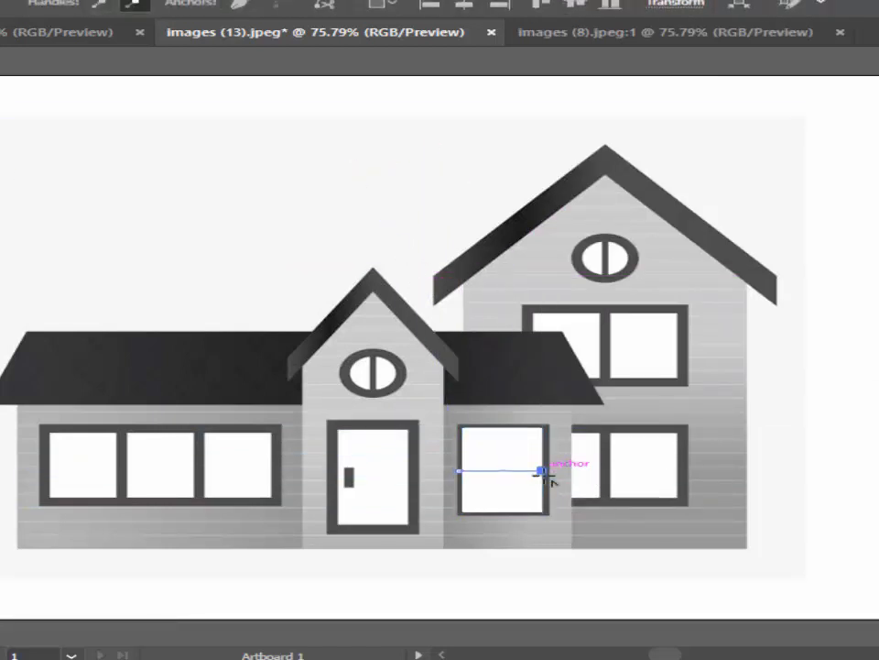
right_click(545, 475)
mouse_move(618, 375)
click(404, 437)
right_click(551, 456)
mouse_move(641, 355)
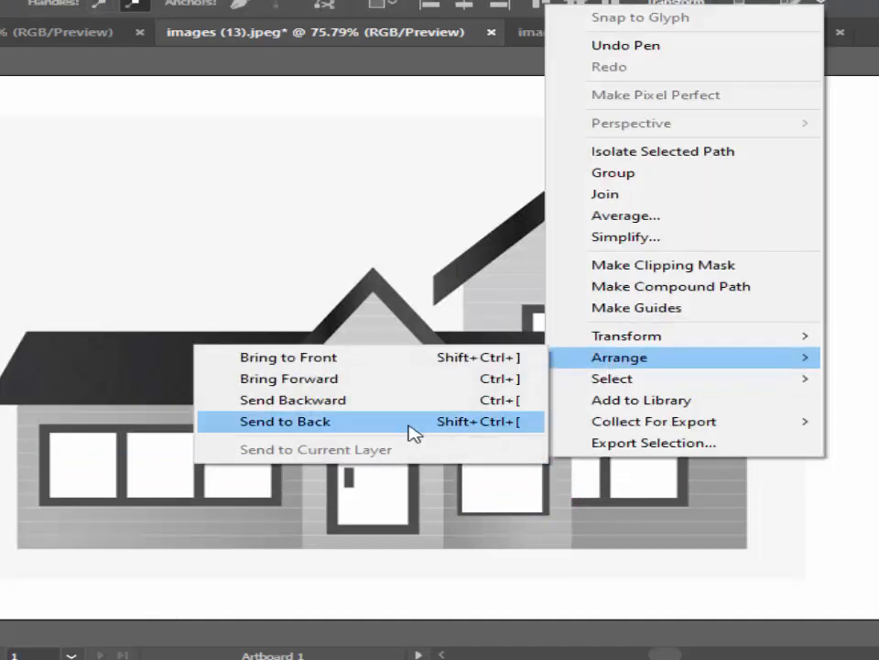
click(412, 432)
Step: Send the rectangle covering the stacked two-pane window to the back
key(v)
right_click(555, 464)
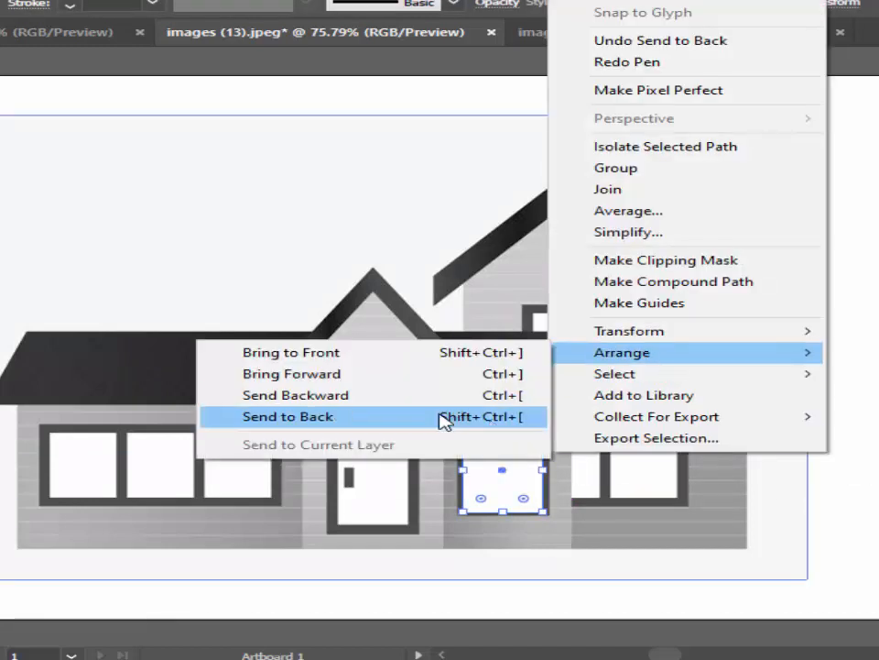
click(442, 417)
Step: Draw a rectangle over the front door and send it to the back
key(p)
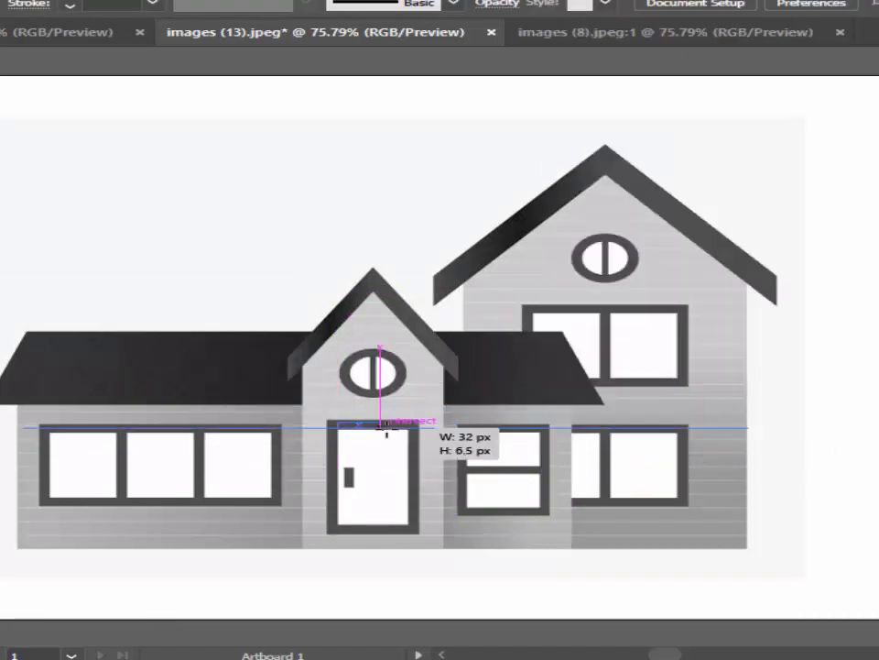
drag(385, 429, 409, 530)
right_click(385, 444)
mouse_move(427, 338)
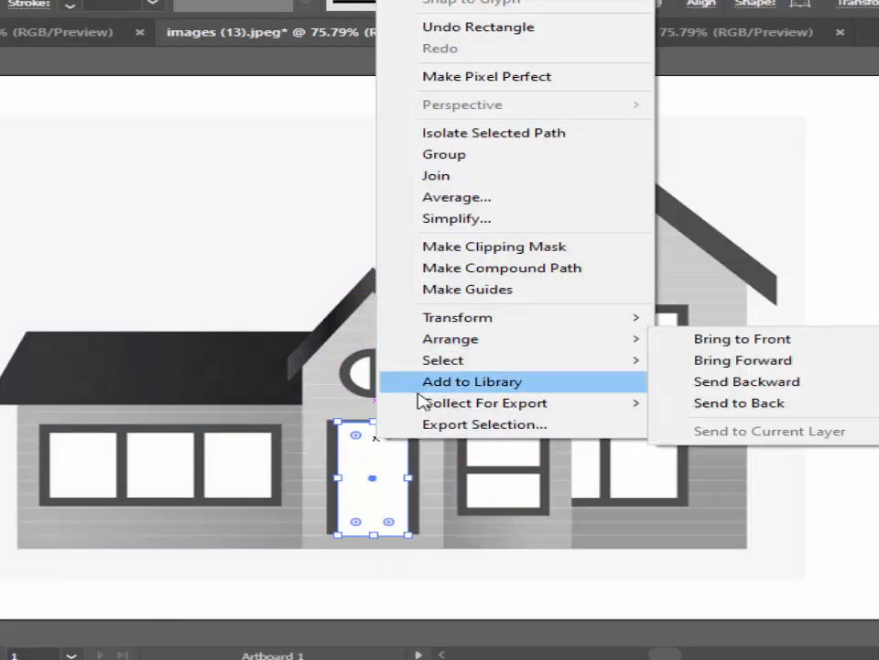
click(733, 403)
Step: Draw a short vertical line along the door handle and send it to the back
key(p)
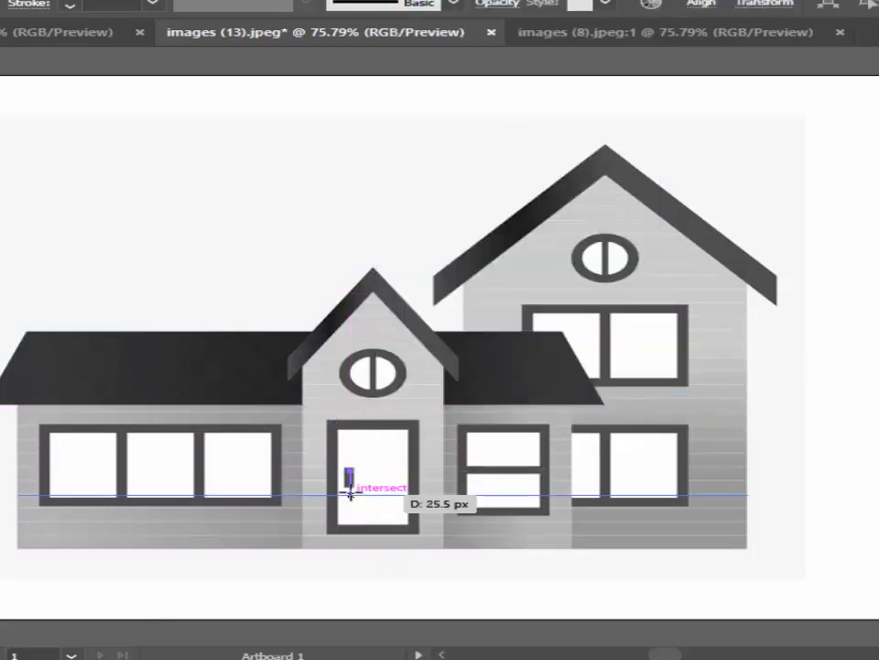
click(349, 486)
key(v)
right_click(367, 478)
mouse_move(442, 378)
click(667, 448)
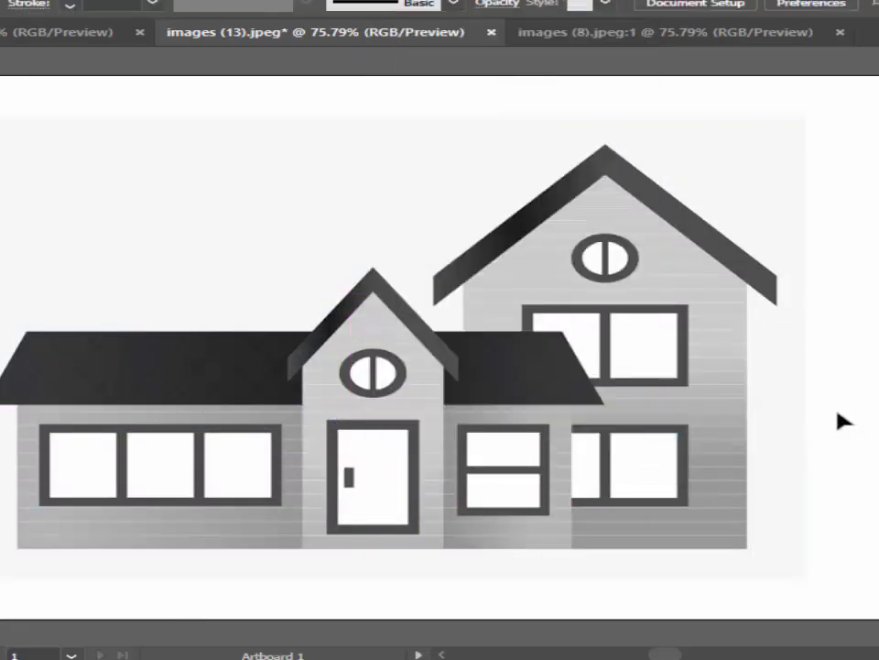
Step: Draw a rectangle over the three-pane window of the low house section and send it to the back
drag(57, 428, 273, 506)
right_click(275, 507)
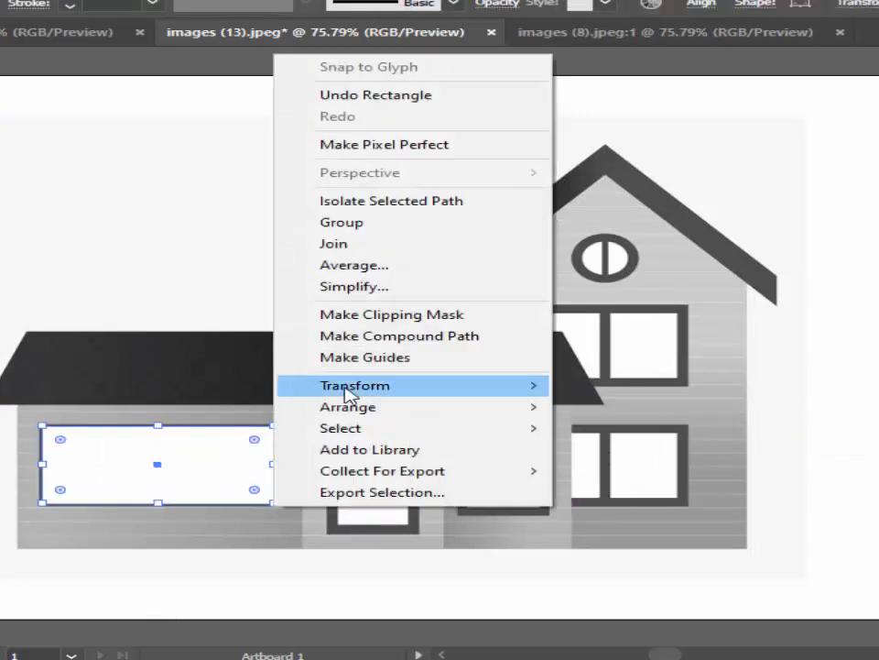
mouse_move(418, 418)
click(638, 471)
Step: Draw a vertical line along the bar between the first and second panes of the three-pane window, and send it to the back
key(p)
click(123, 430)
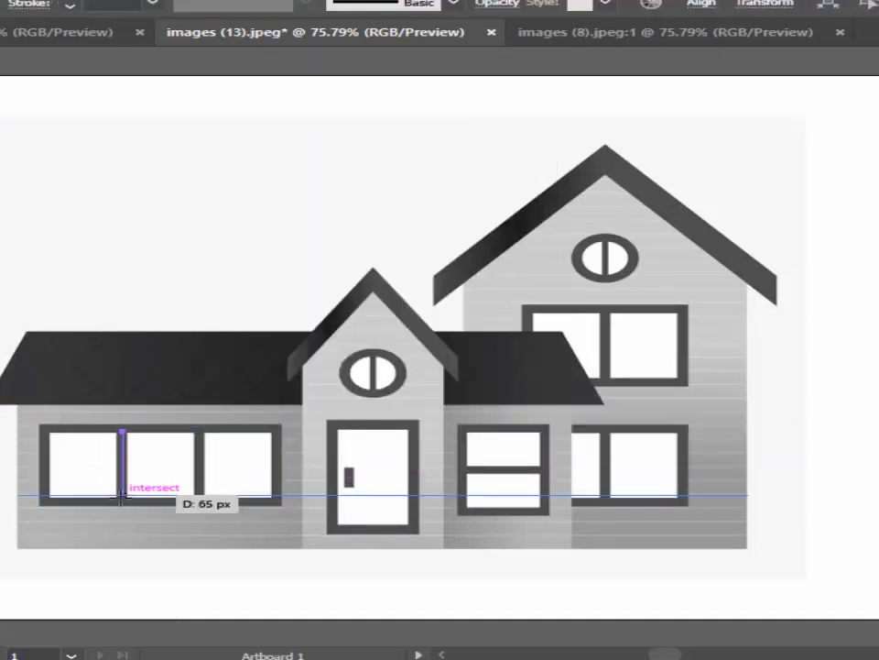
click(123, 502)
click(199, 502)
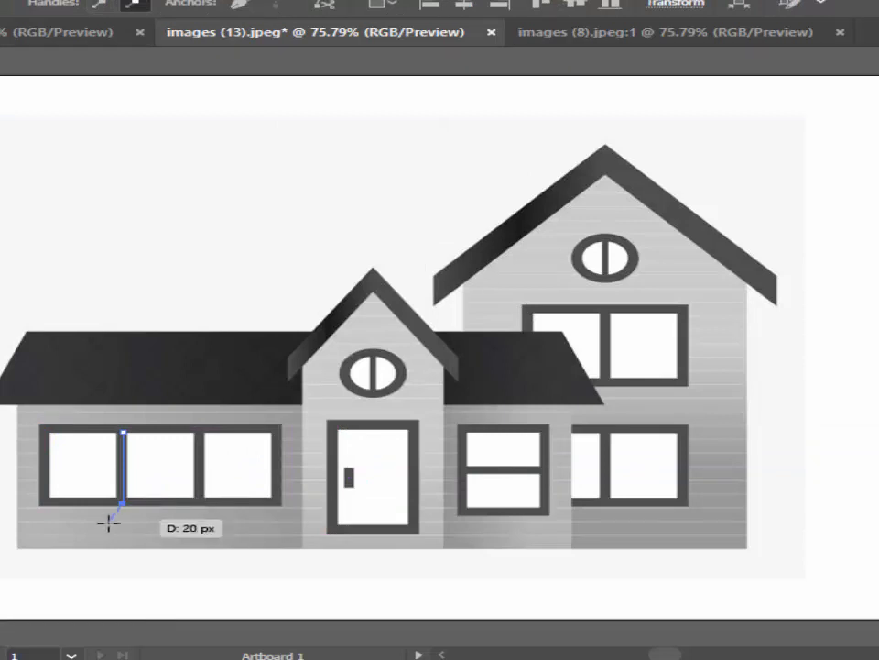
click(142, 524)
right_click(124, 460)
mouse_move(229, 359)
click(417, 425)
Step: Draw a vertical line along the bar between the second and third panes of the three-pane window, and send it to the back
click(231, 485)
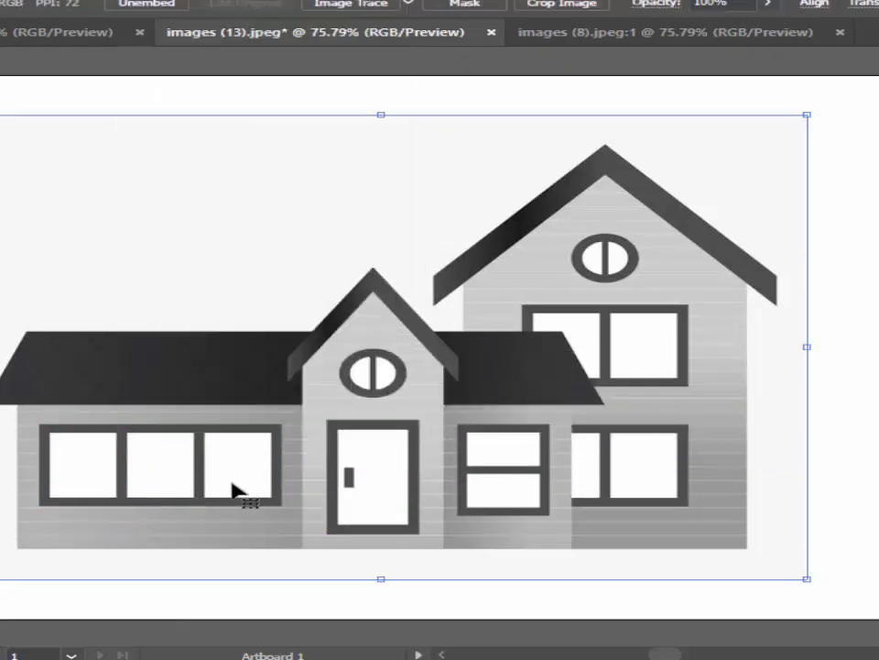
key(p)
click(198, 430)
click(199, 502)
right_click(200, 502)
mouse_move(458, 401)
click(477, 460)
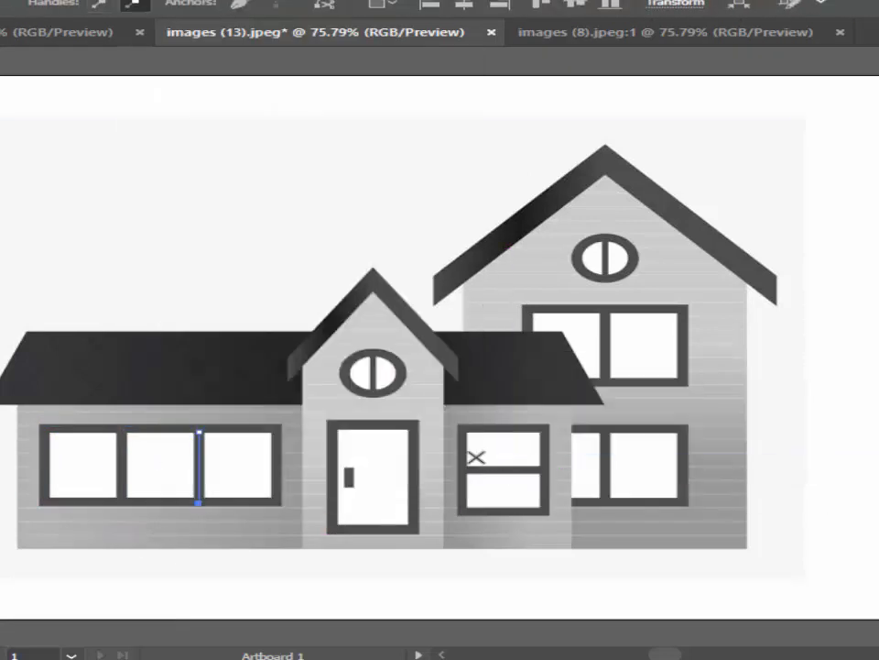
ctrl+click(304, 485)
click(273, 430)
ctrl+click(286, 494)
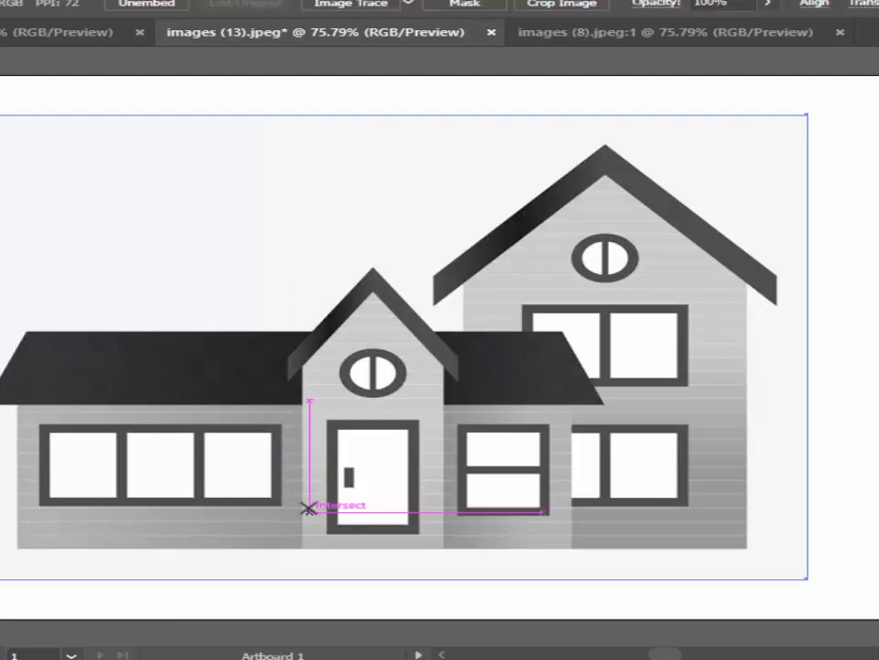
key(ctrl+shift+a)
drag(199, 199, 247, 243)
key(ctrl+z)
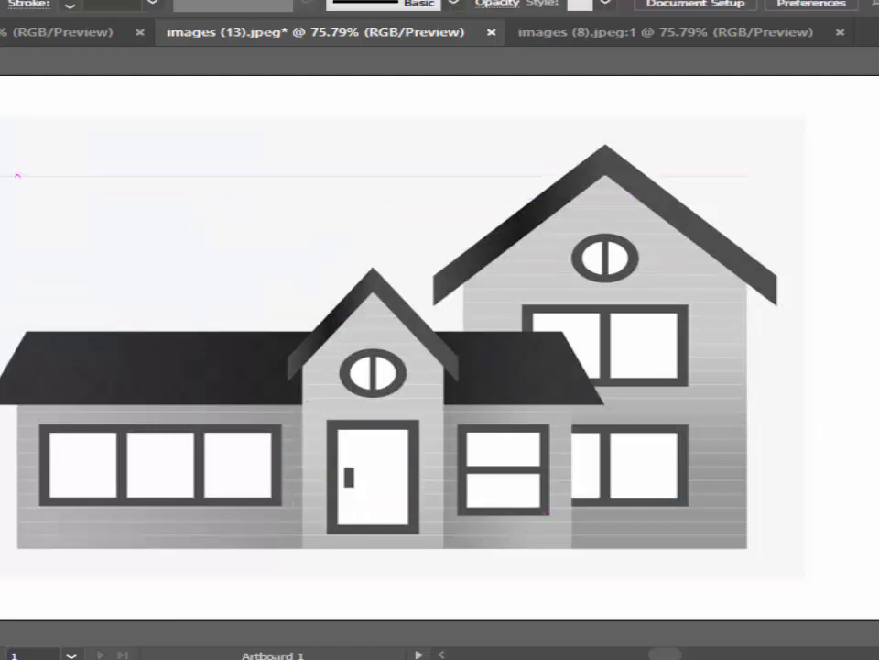
Step: Draw a small circle in the empty area above the low roof and add a vertical line through its centre
drag(137, 236, 138, 236)
key(p)
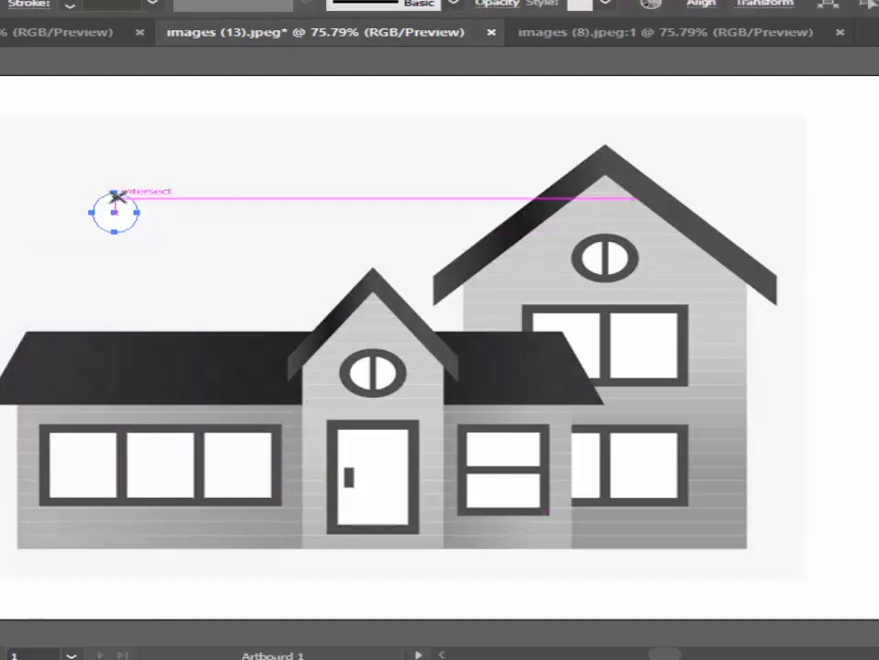
click(114, 192)
click(115, 234)
key(v)
key(ctrl+shift+a)
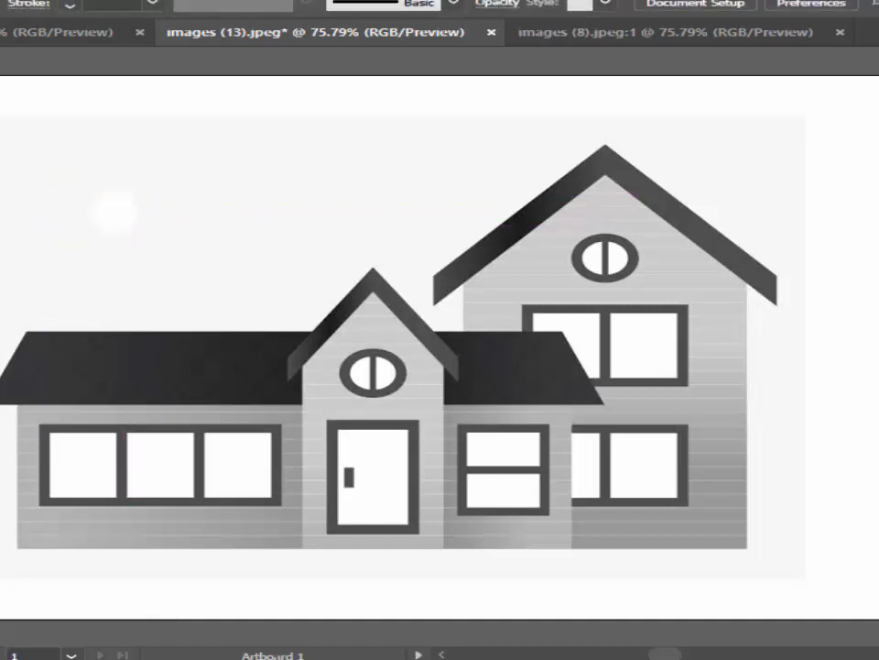
Step: Set the stroke weight of the circle and its centre line to 1 pt
drag(85, 191, 100, 192)
key(ctrl+z)
key(ctrl+shift+a)
drag(0, 175, 0, 190)
click(152, 3)
click(142, 93)
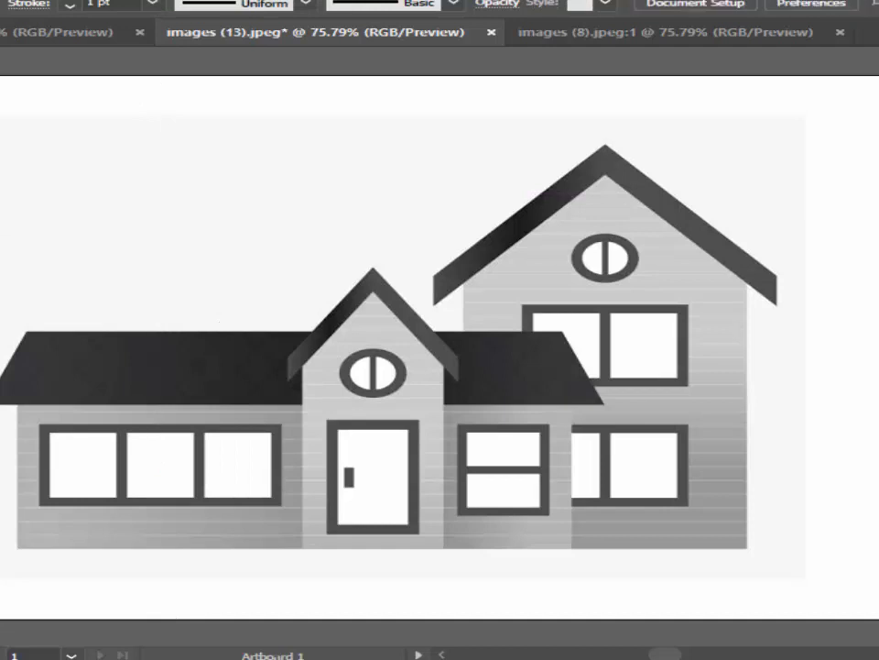
key(ctrl+shift+a)
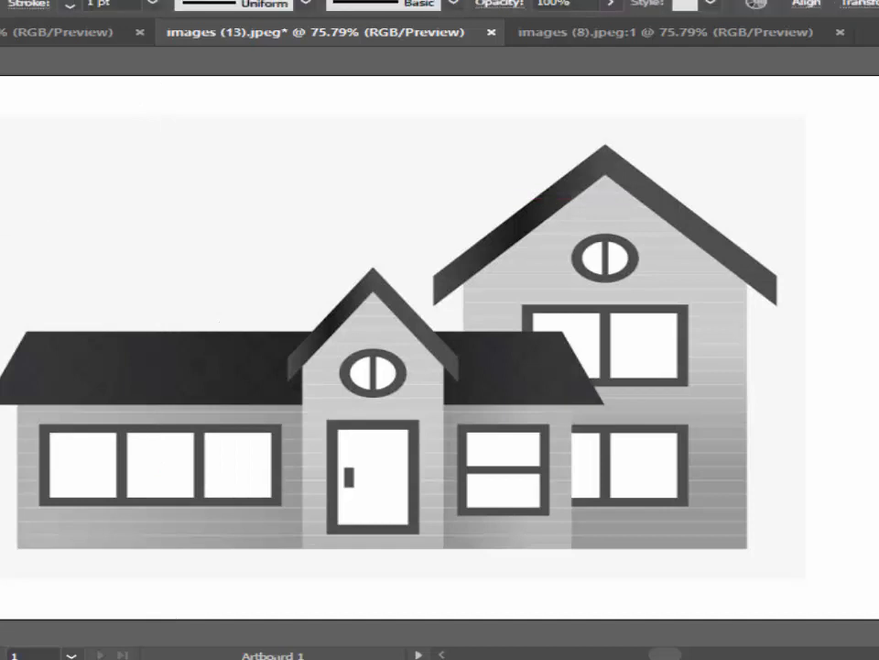
Step: Fit the circle with its centre line over the small gable's round window, about 48 by 50 px, and send it to the back
drag(0, 190, 407, 374)
drag(350, 373, 341, 375)
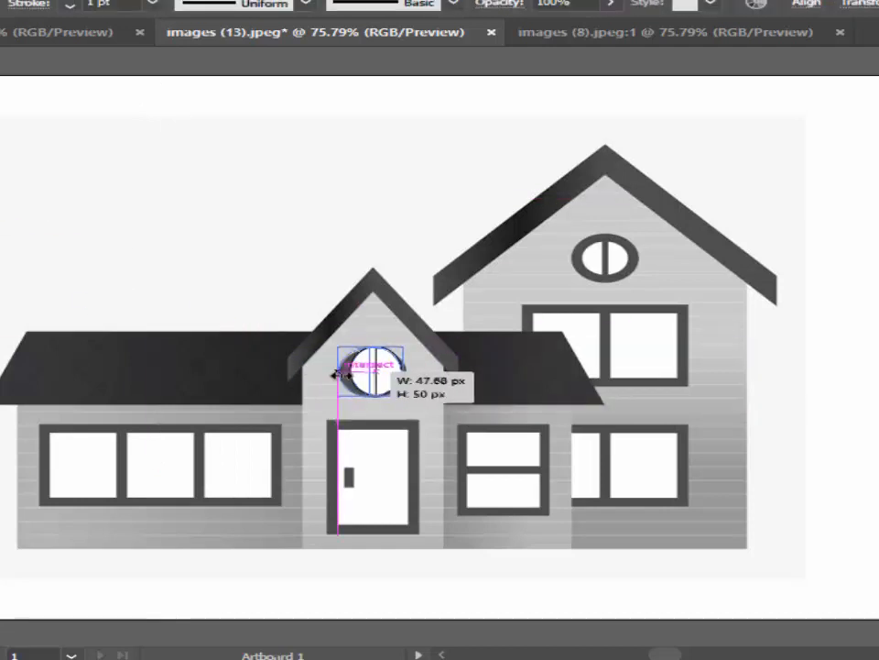
right_click(395, 393)
mouse_move(491, 569)
click(746, 627)
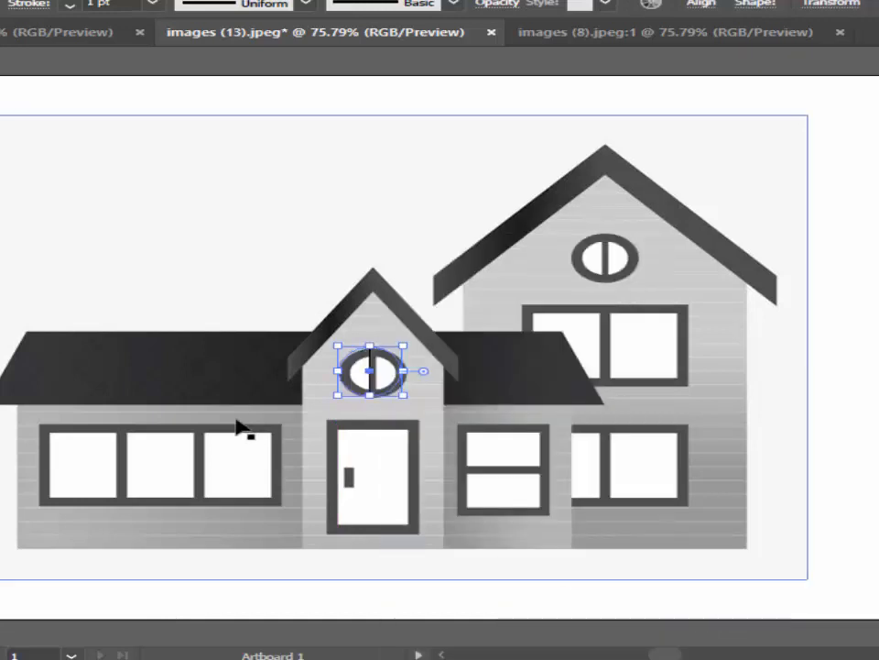
Step: Undo the last changes, regroup the circle with its centre line, and fit it over the tall gable's round window, about 44 by 50 px
key(ctrl+z)
key(ctrl+z)
key(ctrl+z)
key(ctrl+z)
right_click(0, 117)
click(2, 233)
drag(0, 174, 589, 275)
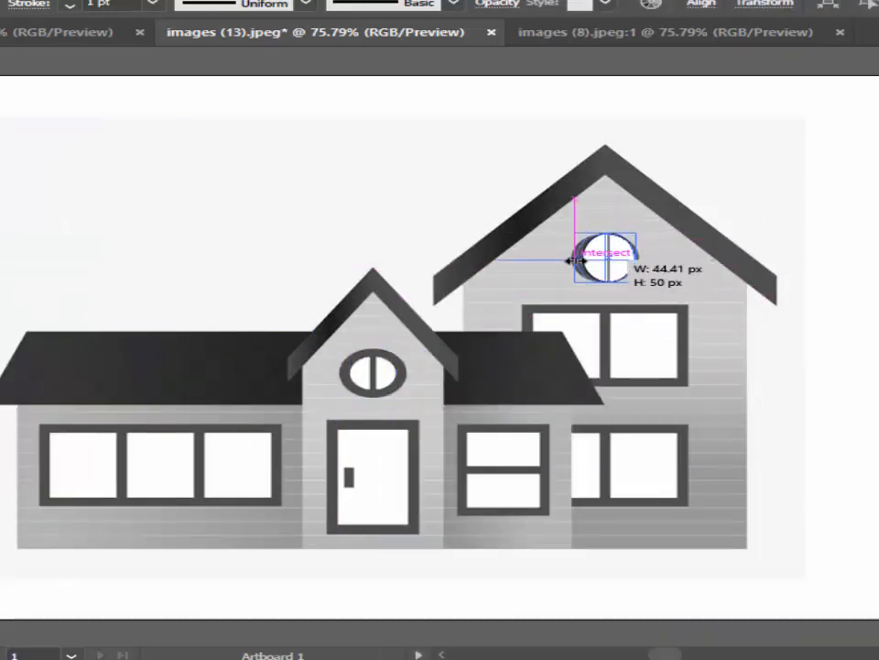
click(379, 255)
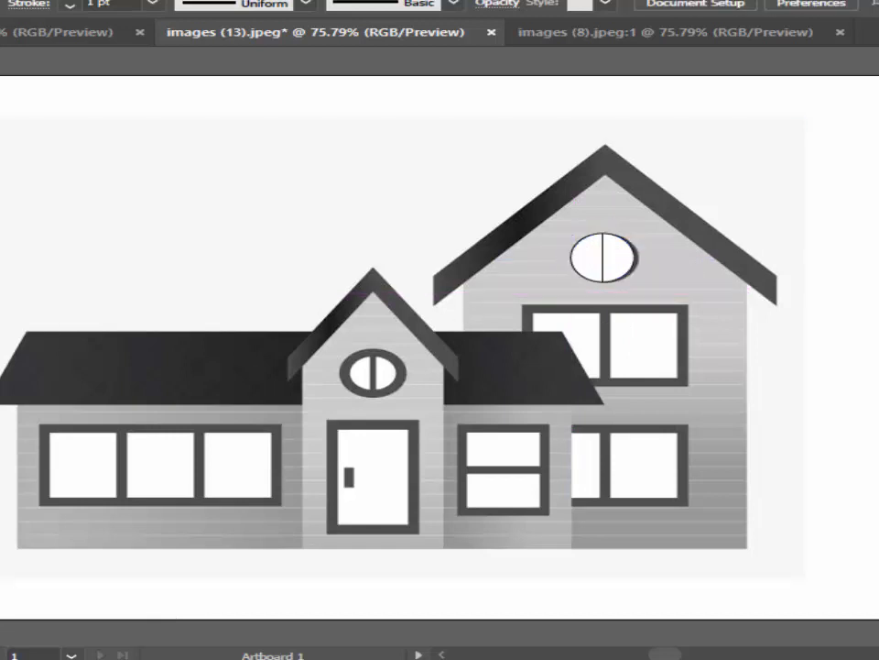
Step: Place the split circle over the small gable's round window and send both round windows to the back
drag(0, 316, 373, 370)
right_click(349, 371)
mouse_move(513, 273)
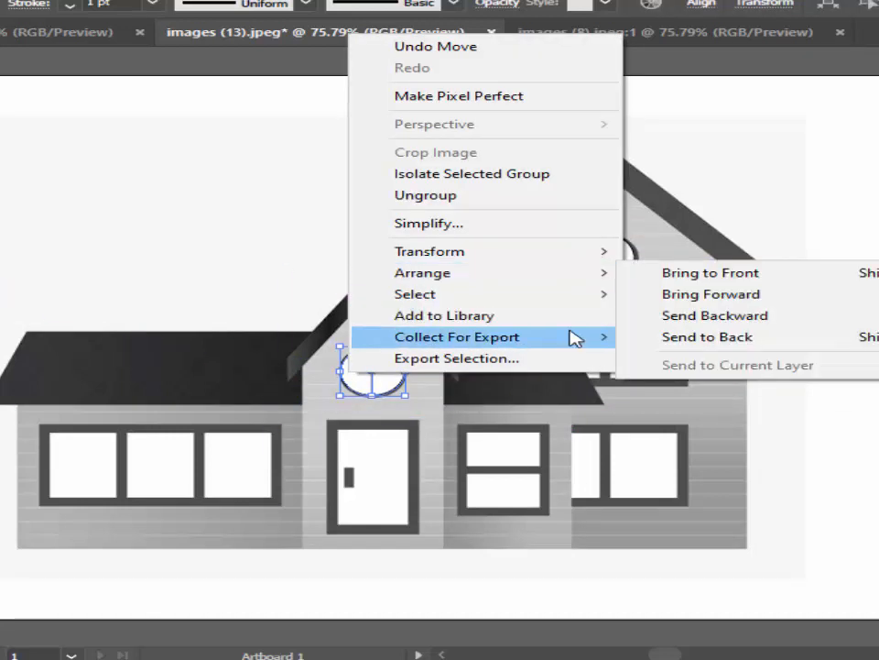
click(654, 339)
click(591, 260)
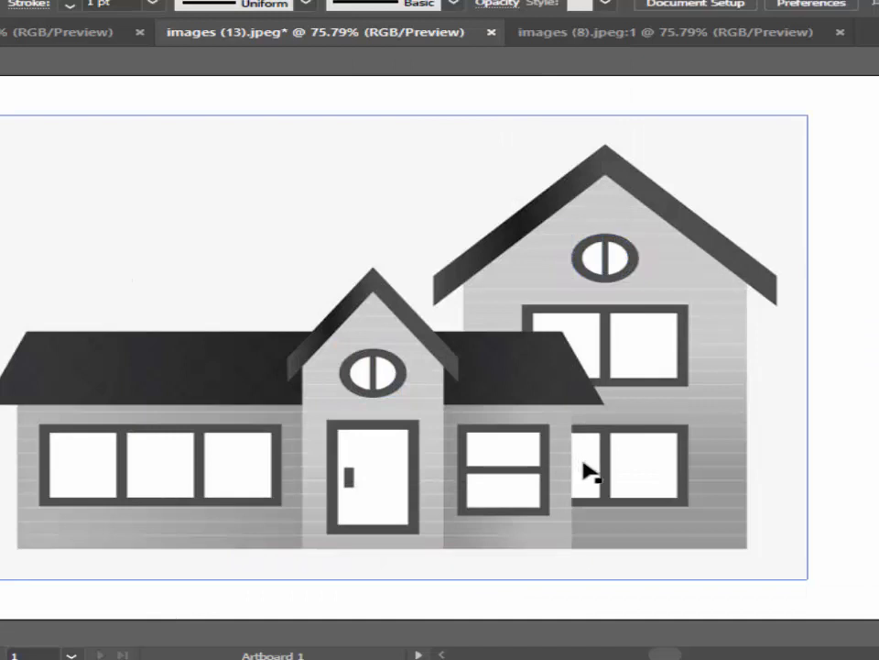
Step: Move the reference image to the left, clear of the traced house drawing
drag(462, 430, 569, 454)
key(ctrl+z)
drag(569, 454, 0, 339)
drag(437, 423, 288, 417)
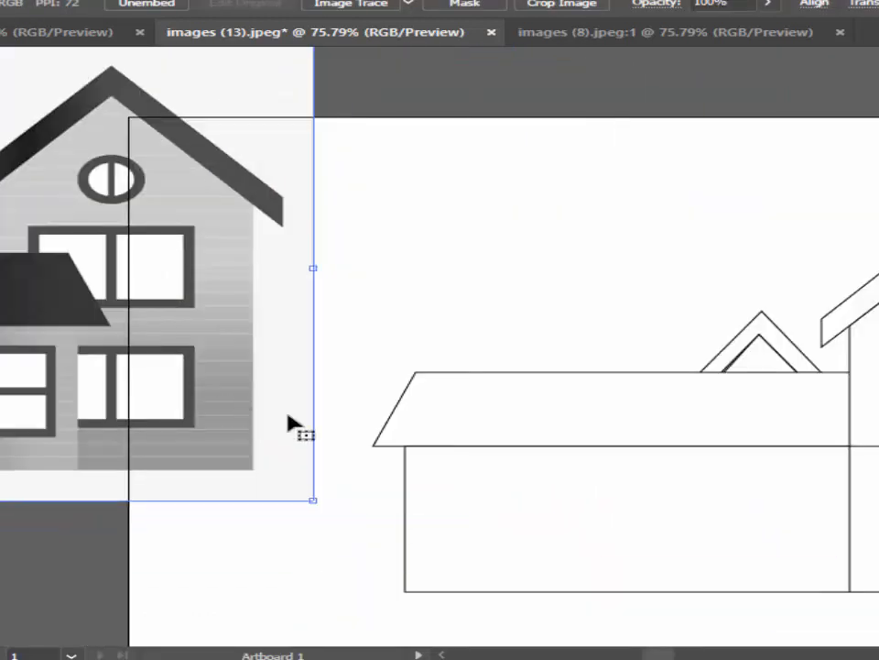
drag(436, 324, 356, 330)
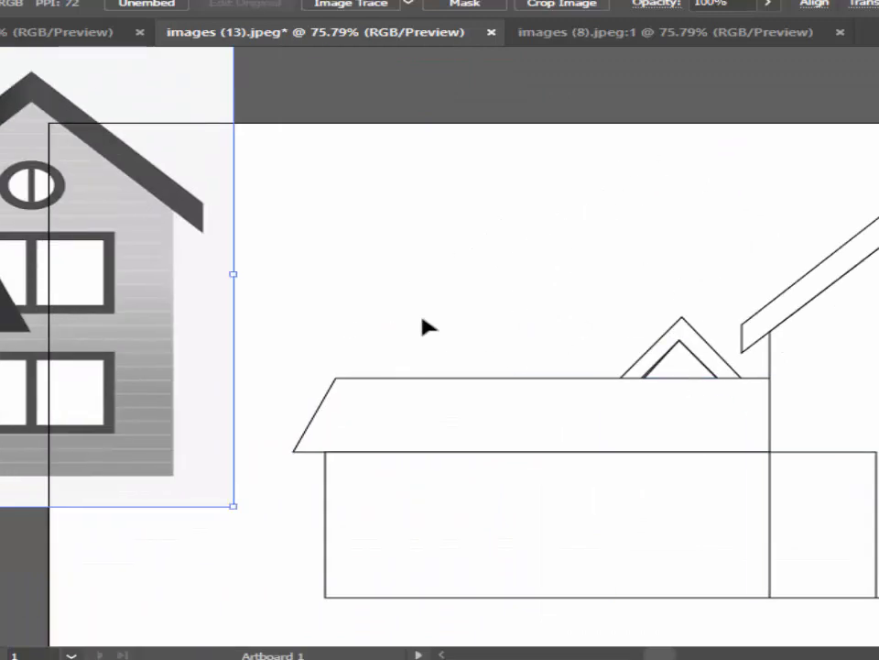
drag(383, 274, 266, 208)
Step: Send the low roof outline and then the house wall outline to the back
right_click(294, 346)
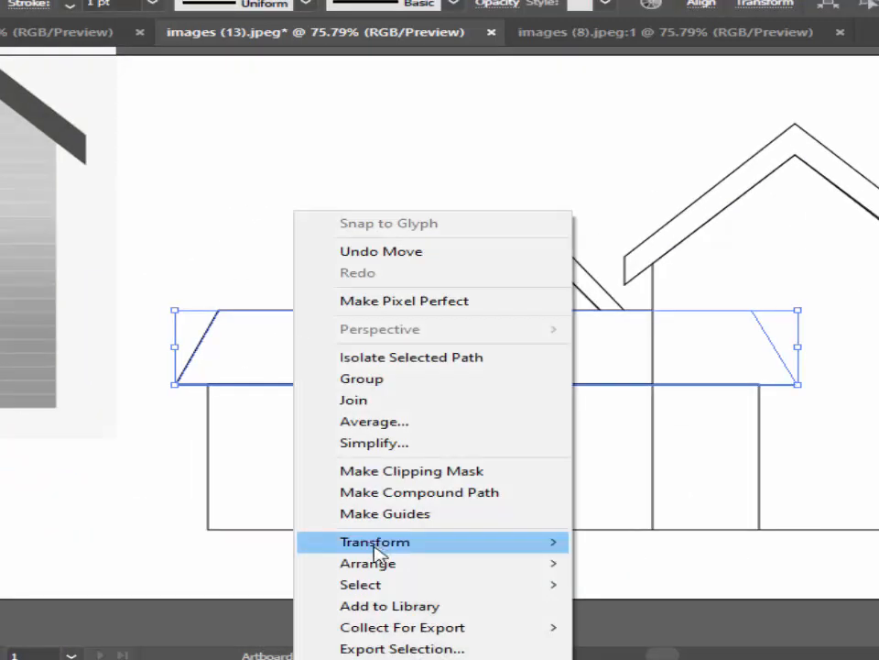
mouse_move(375, 563)
click(625, 628)
click(74, 501)
right_click(223, 387)
mouse_move(297, 564)
click(549, 628)
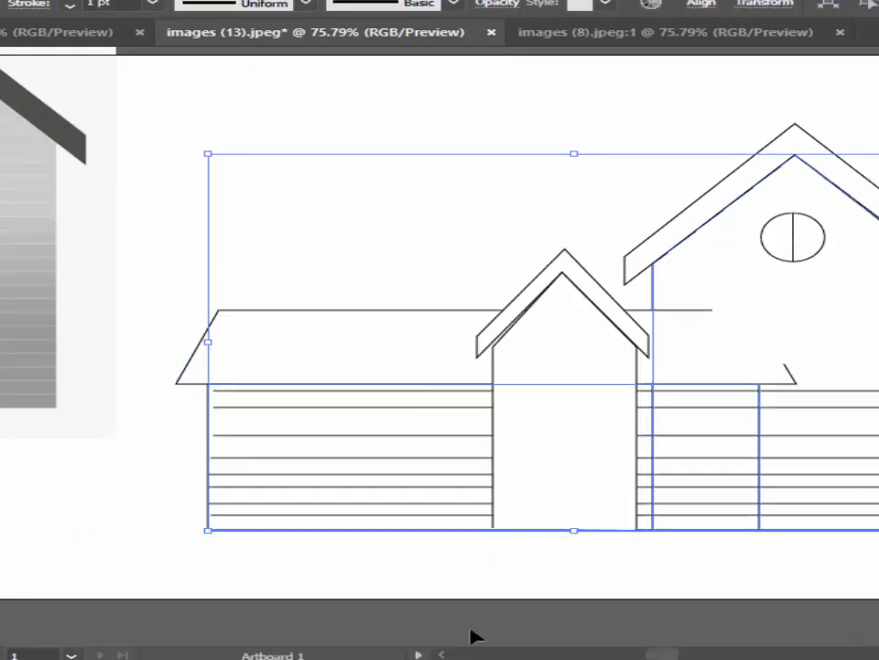
click(472, 630)
Step: Send the tall house's wall outline and its gable roof to the back
drag(724, 385, 472, 391)
right_click(688, 353)
mouse_move(755, 562)
click(604, 627)
click(800, 545)
right_click(712, 253)
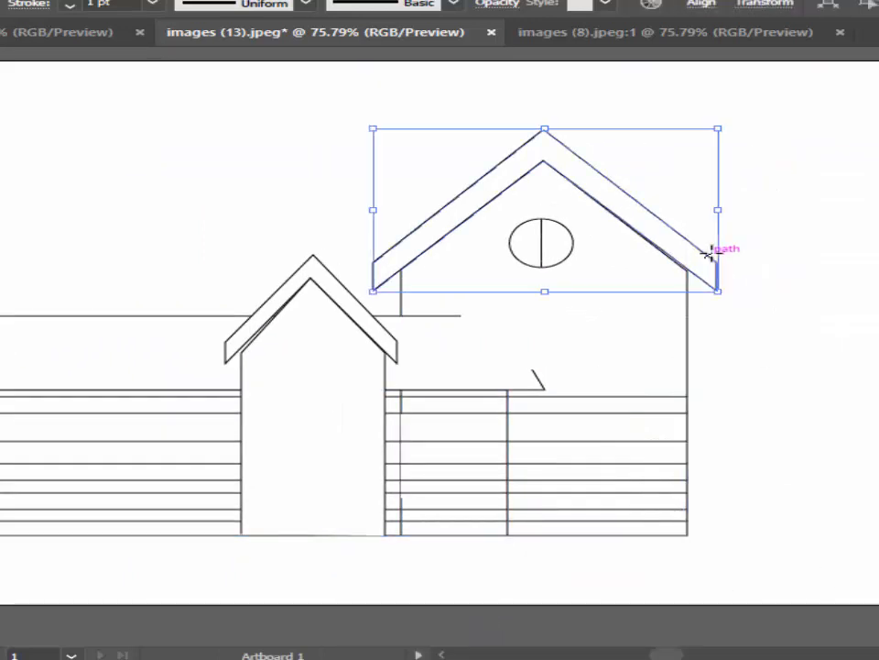
click(585, 628)
click(569, 623)
Step: Send the low roof outline to the back again, followed by the long wing's wall outline
click(401, 285)
click(384, 303)
right_click(392, 390)
mouse_move(484, 570)
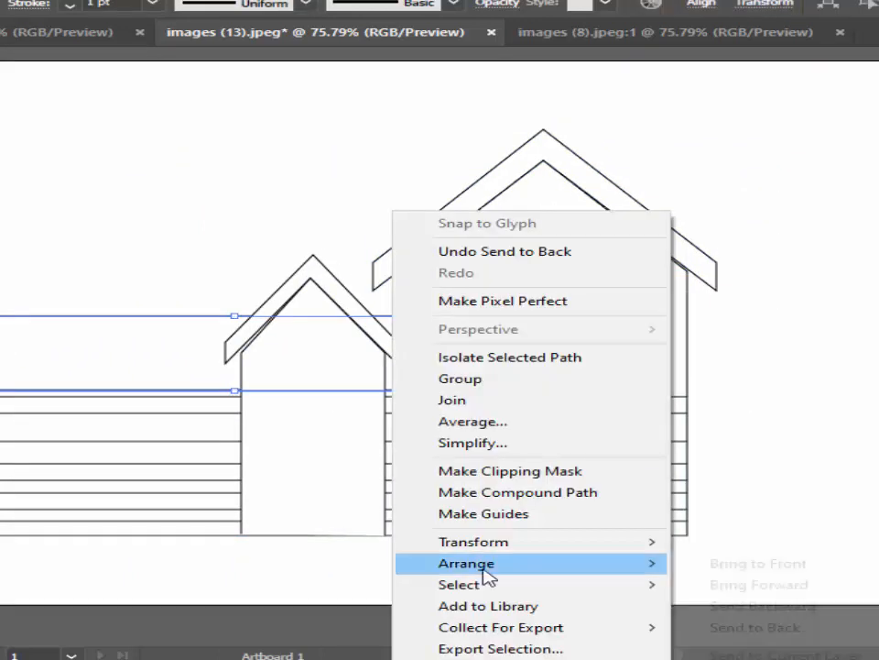
click(755, 628)
click(814, 533)
click(688, 534)
click(720, 547)
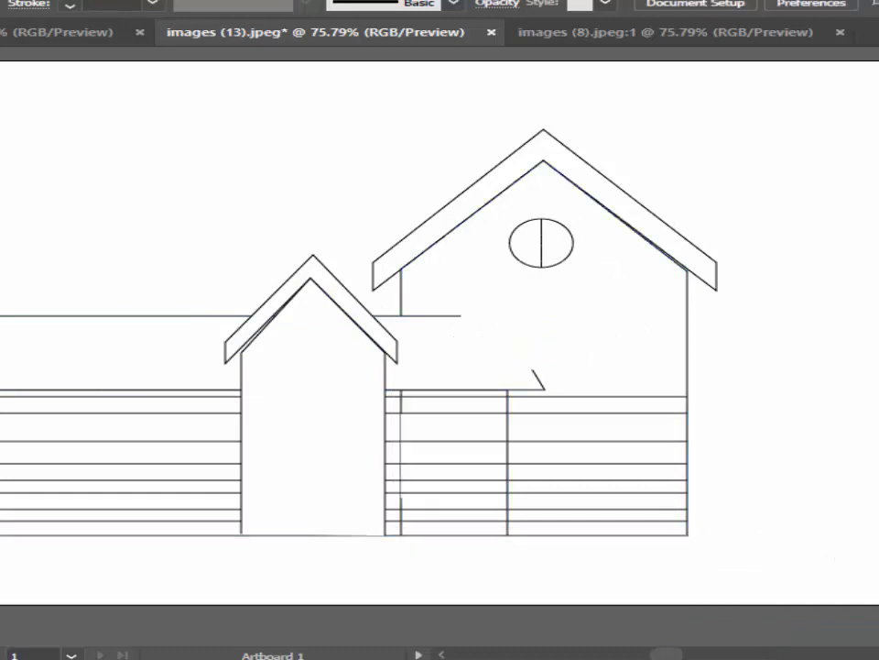
right_click(1, 463)
mouse_move(75, 563)
click(317, 626)
click(279, 596)
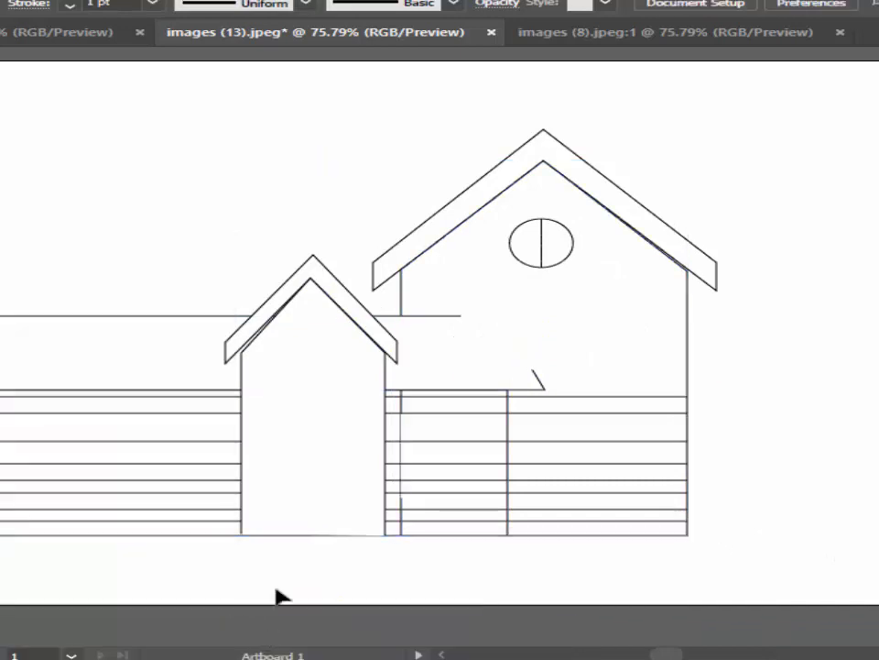
Step: Send the small gable's front wall outline to the back
click(698, 289)
click(265, 261)
right_click(265, 261)
mouse_move(403, 562)
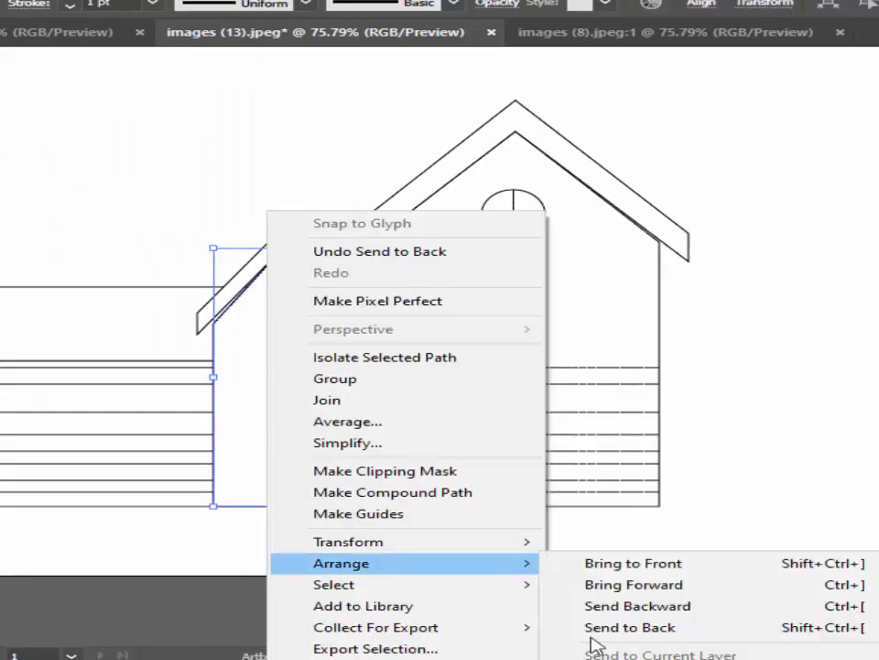
click(595, 631)
click(568, 593)
click(481, 463)
click(523, 618)
Step: Send the house wall outline and the uppermost ground-floor siding line to the back
click(479, 374)
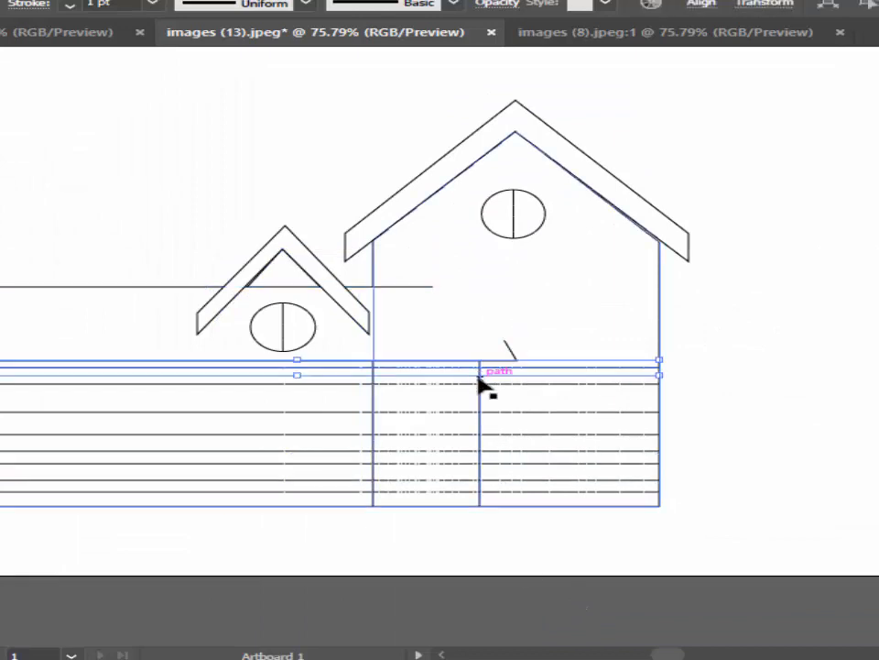
right_click(479, 383)
mouse_move(601, 325)
click(824, 372)
click(793, 403)
right_click(644, 366)
mouse_move(701, 563)
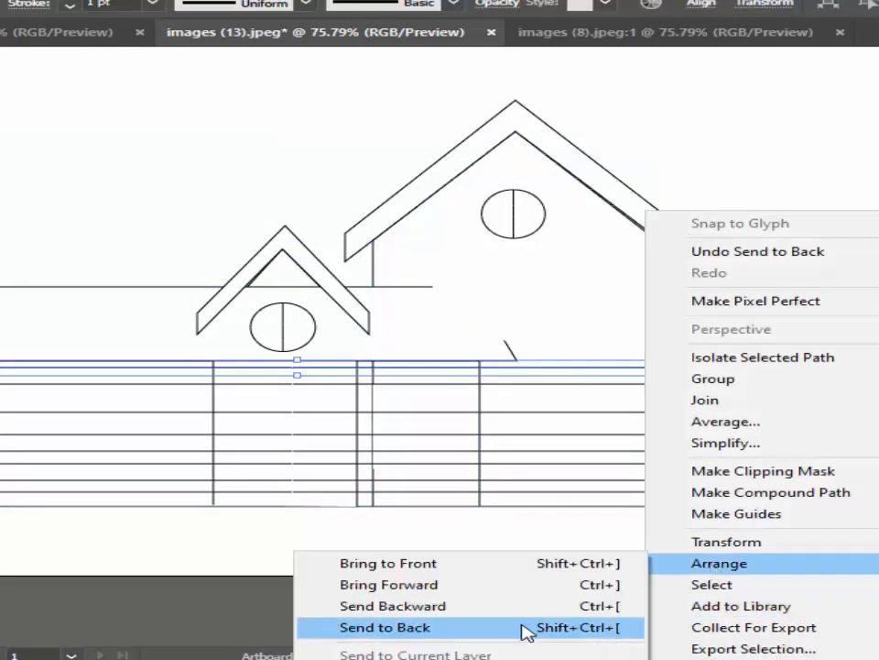
click(525, 629)
click(561, 586)
Step: Send the second and third ground-floor siding lines from the top to the back
click(614, 384)
right_click(624, 498)
mouse_move(674, 401)
click(522, 465)
click(652, 554)
click(650, 411)
right_click(652, 411)
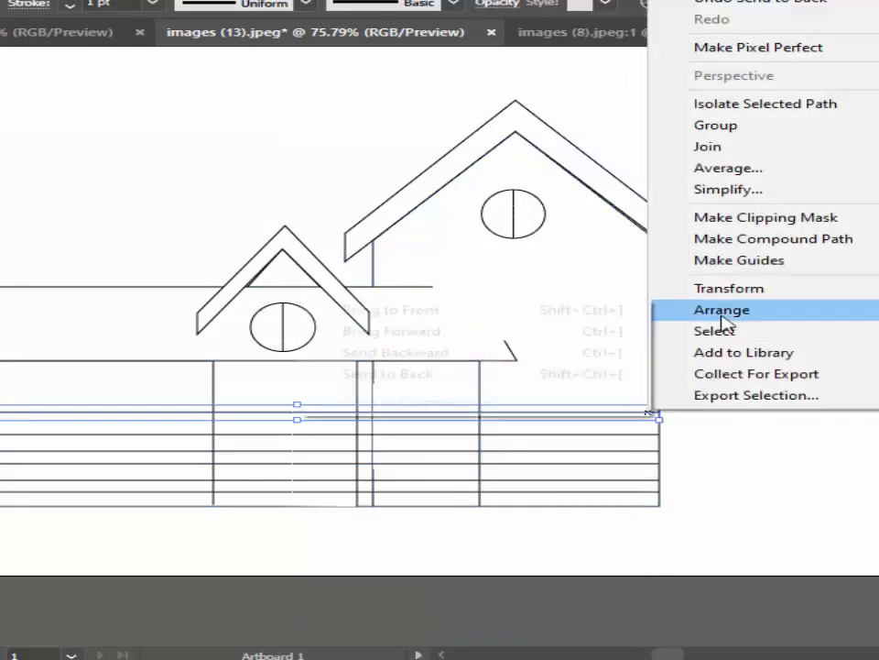
click(394, 373)
click(436, 558)
Step: Send the fourth and fifth ground-floor siding lines from the top to the back
click(649, 434)
right_click(651, 434)
click(394, 399)
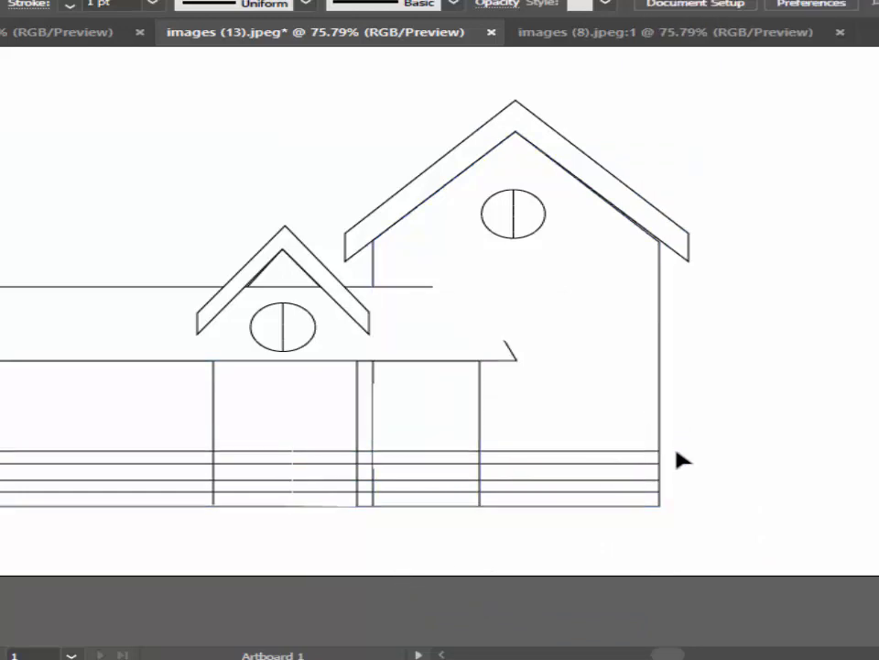
right_click(677, 459)
mouse_move(770, 362)
click(394, 416)
Step: Send the three lowest ground-floor siding lines to the back
right_click(603, 464)
mouse_move(677, 362)
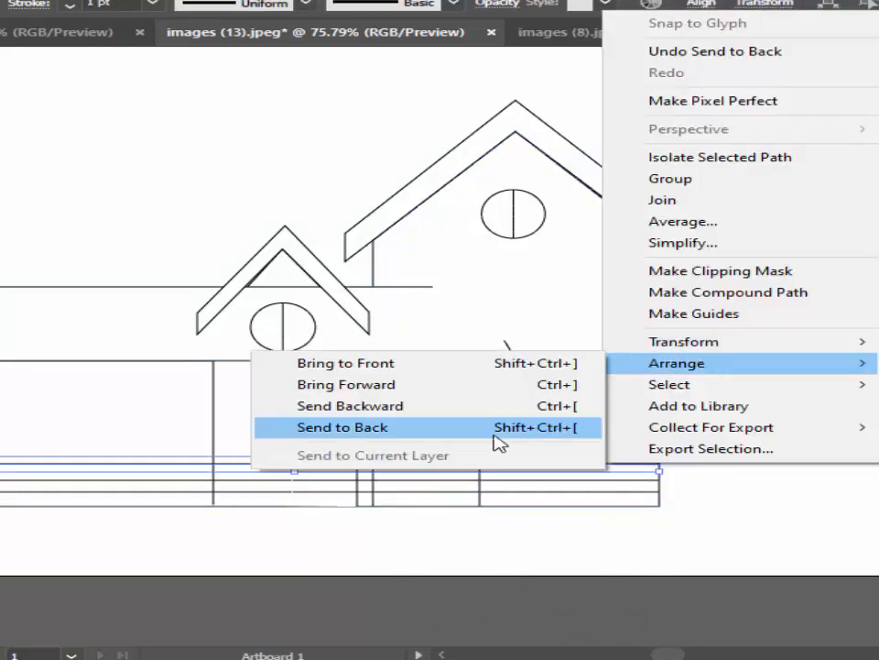
click(495, 430)
click(595, 542)
click(645, 491)
right_click(639, 490)
mouse_move(706, 389)
click(532, 452)
right_click(588, 492)
mouse_move(673, 391)
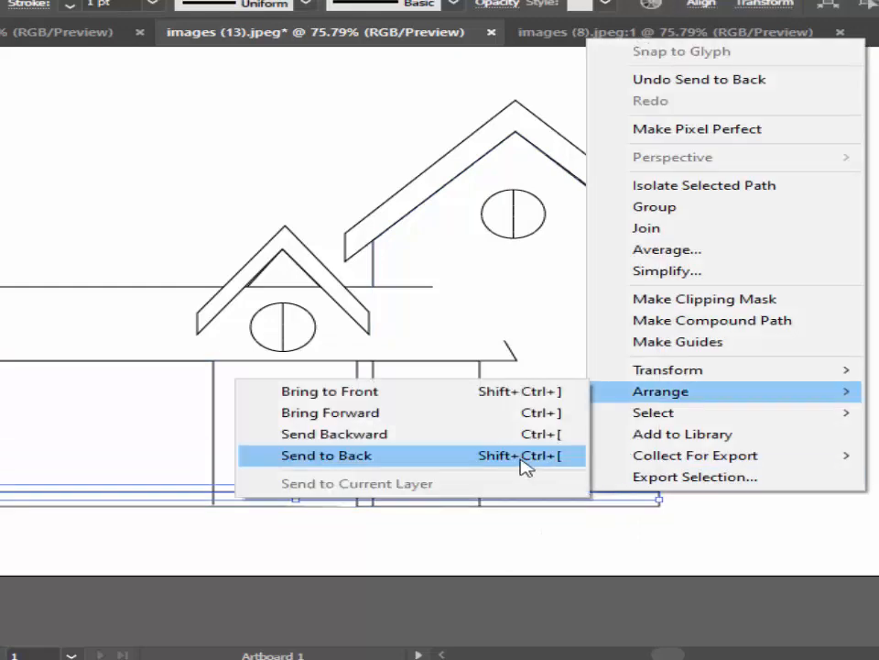
click(524, 464)
click(513, 544)
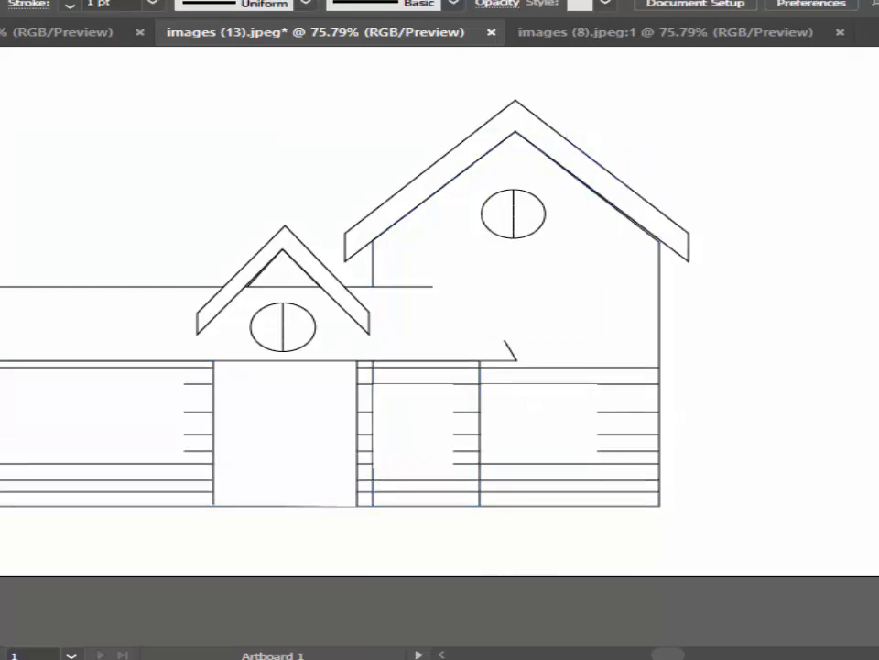
Step: Give the tall house's ground-floor window and the neighbouring two-pane window a 1 pt stroke
key(ctrl+a)
click(126, 76)
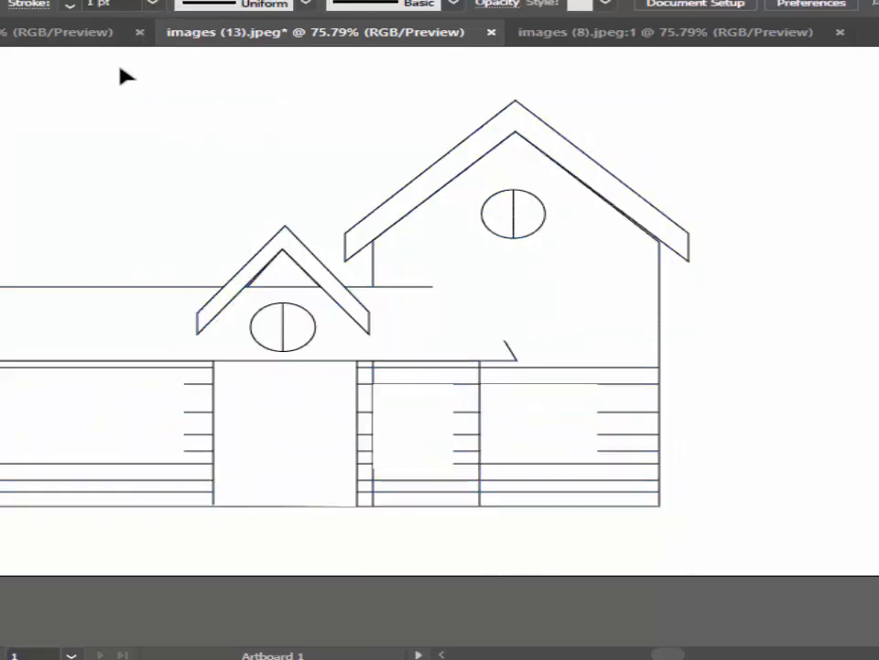
click(566, 413)
click(153, 4)
click(185, 86)
click(265, 128)
click(414, 438)
click(153, 4)
click(187, 86)
Step: Give the long wing's three-pane window and the tall house's upper window a 1 pt stroke
click(92, 415)
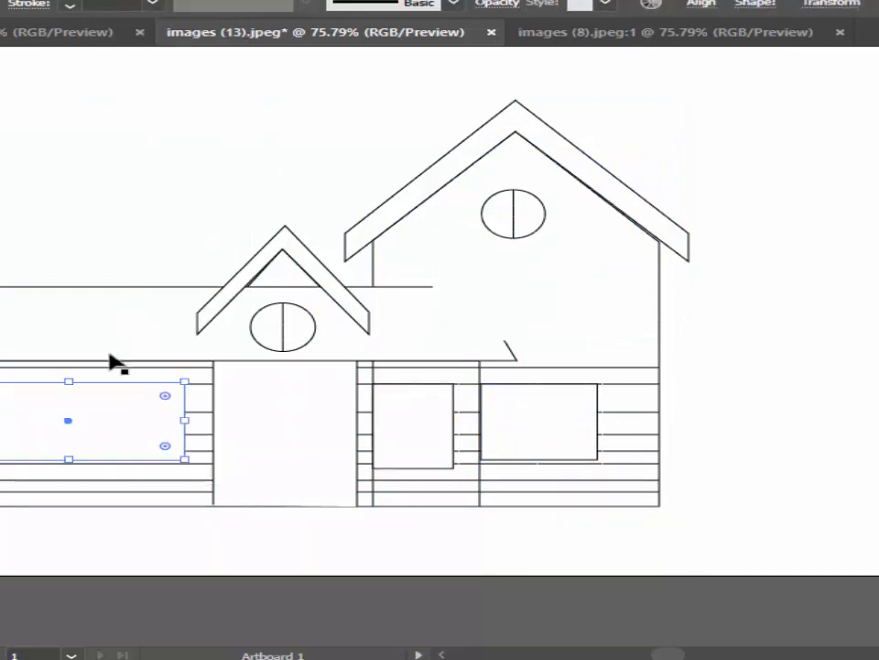
click(153, 3)
click(196, 87)
click(302, 165)
click(495, 334)
click(153, 3)
click(187, 86)
click(208, 268)
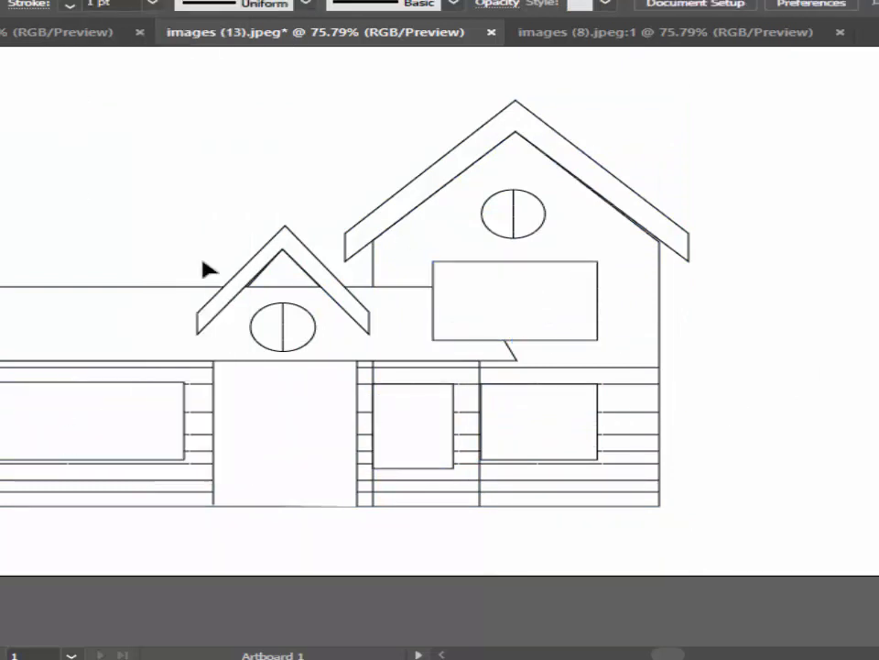
Step: Set the stroke weight of the two siding lines directly above the upper window to 1 pt
click(158, 3)
click(189, 86)
click(206, 99)
click(656, 263)
click(158, 4)
click(187, 87)
click(90, 104)
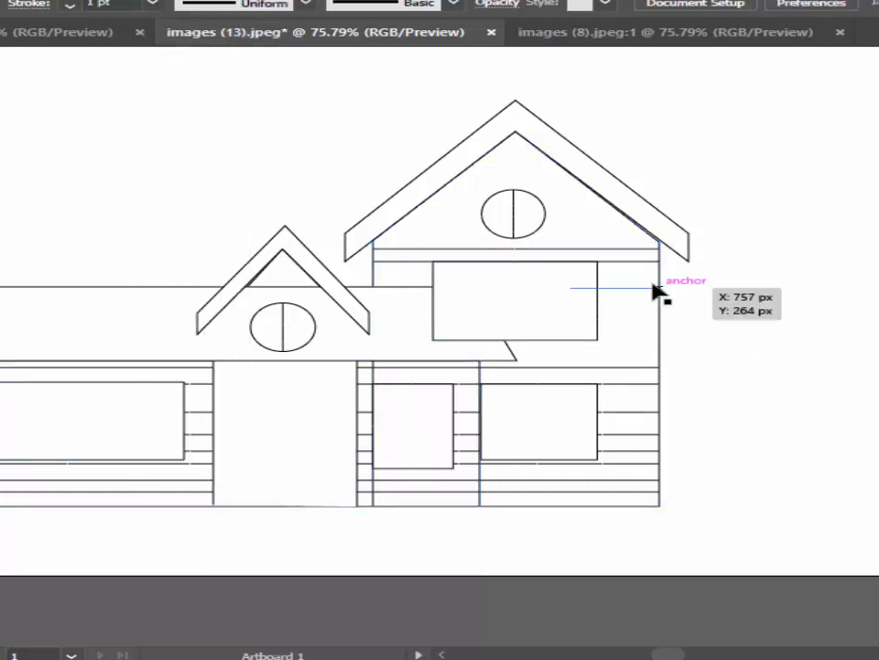
Step: Set the stroke weight of the three siding lines beside the upper window to 1 pt
click(656, 288)
click(157, 4)
click(188, 86)
click(302, 247)
click(656, 311)
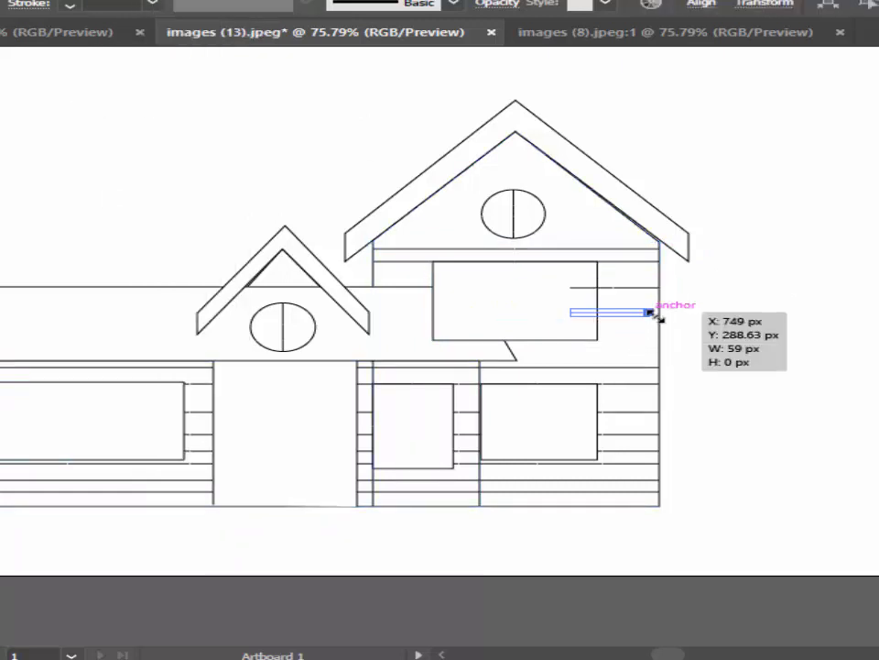
click(156, 4)
click(188, 86)
click(641, 340)
click(157, 4)
click(188, 86)
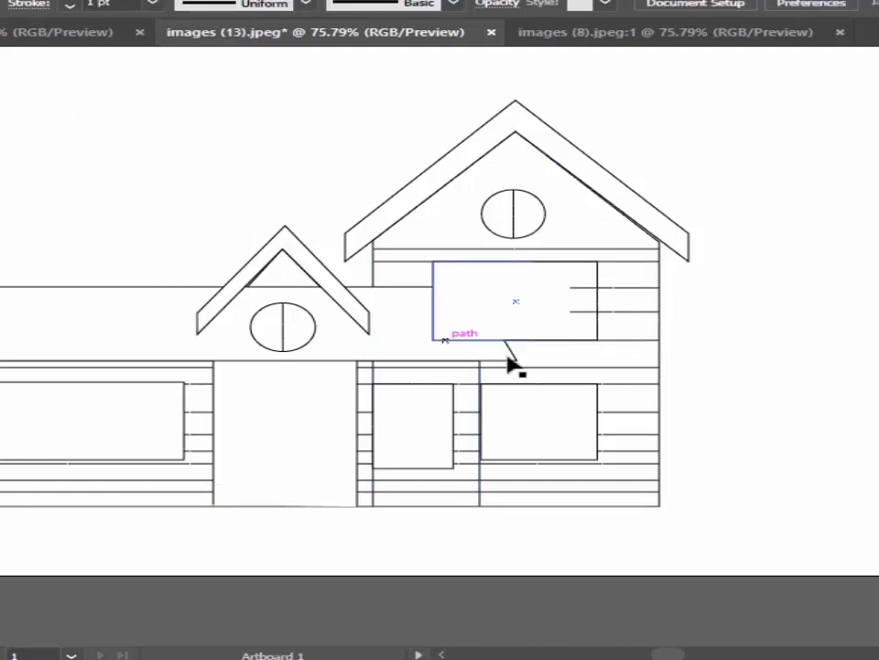
Step: Set the stroke weight of the two topmost siding lines in the tall gable to 1 pt
click(528, 154)
click(157, 4)
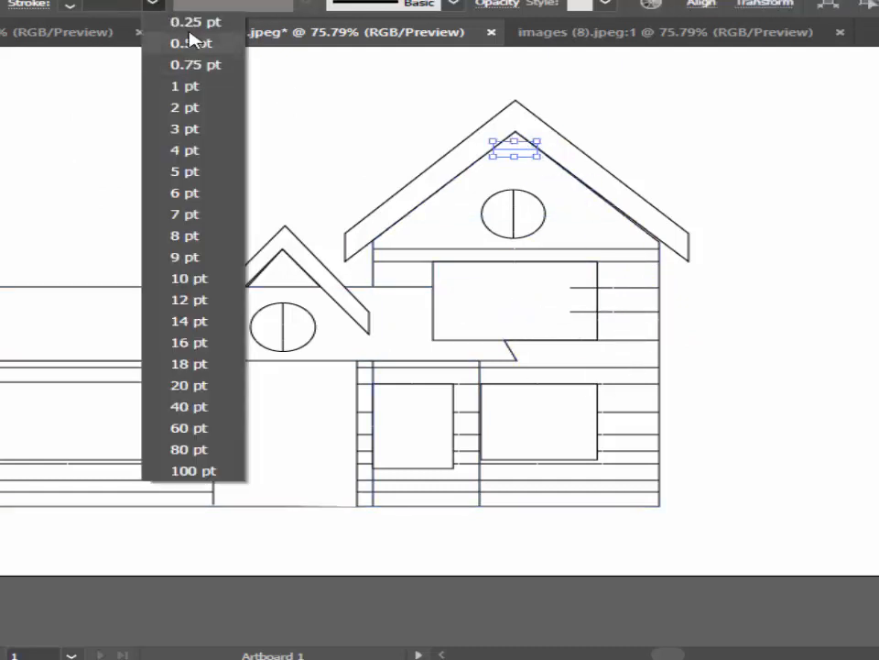
click(188, 86)
click(604, 101)
click(548, 163)
click(156, 3)
click(188, 86)
click(357, 138)
Step: Set the stroke weight of the two siding lines just above the tall gable's round window to 1 pt
click(556, 178)
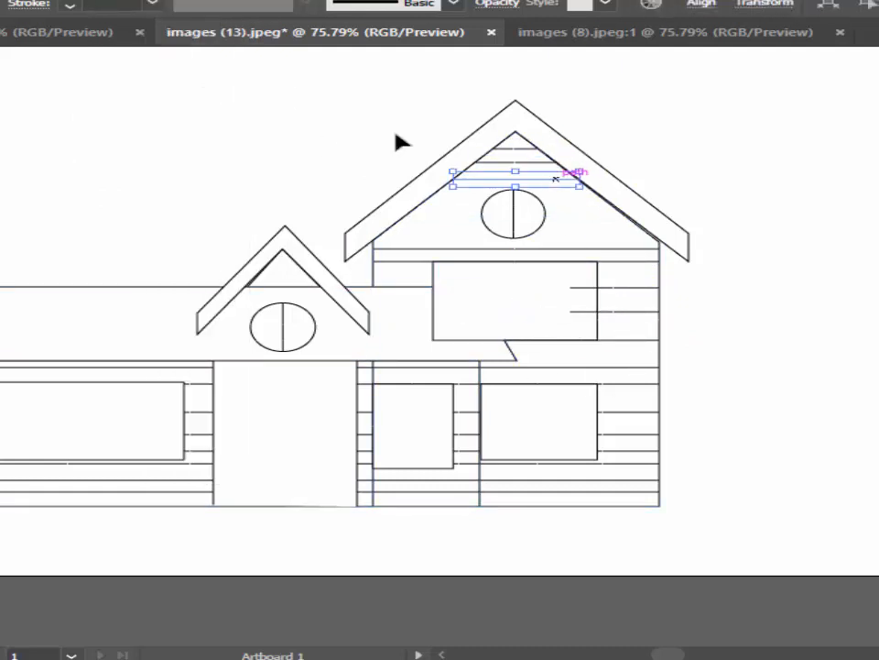
click(157, 3)
click(187, 86)
click(327, 167)
click(449, 189)
click(157, 3)
click(188, 86)
click(457, 177)
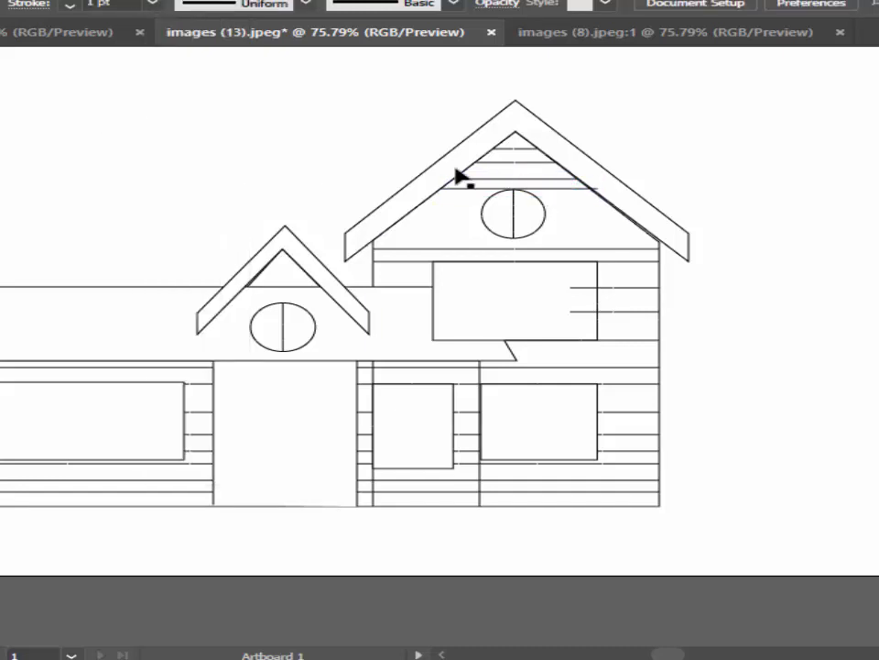
Step: Set the stroke weight of the three siding lines crossing the tall gable's round window to 1 pt
click(440, 201)
click(157, 3)
click(188, 86)
click(586, 236)
click(541, 215)
click(157, 3)
click(188, 86)
click(221, 153)
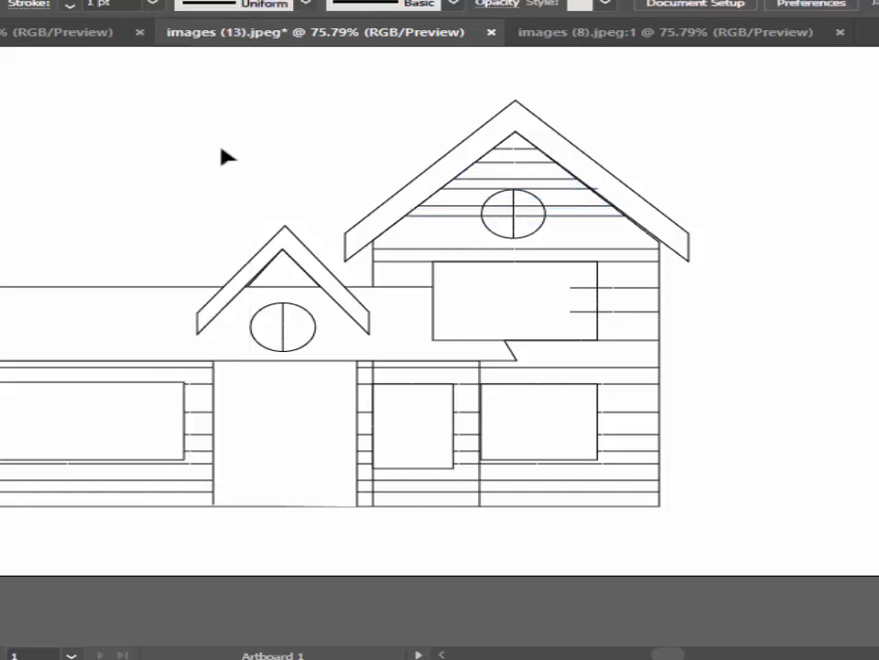
click(440, 229)
click(157, 4)
click(188, 86)
click(733, 317)
Step: Stretch the lower siding lines one by one to reach the outer wall edge of the low wing
click(2, 399)
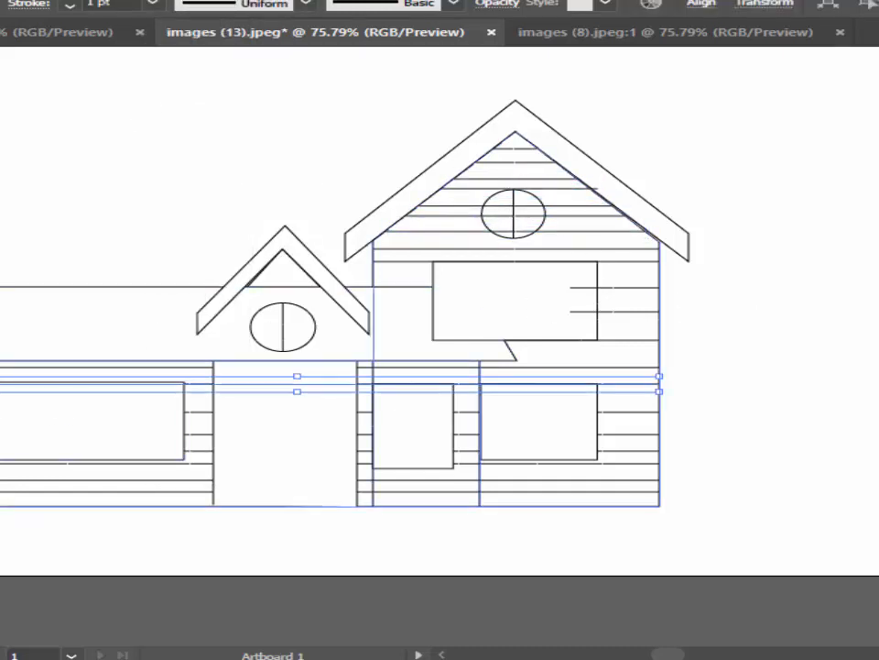
click(733, 353)
click(628, 368)
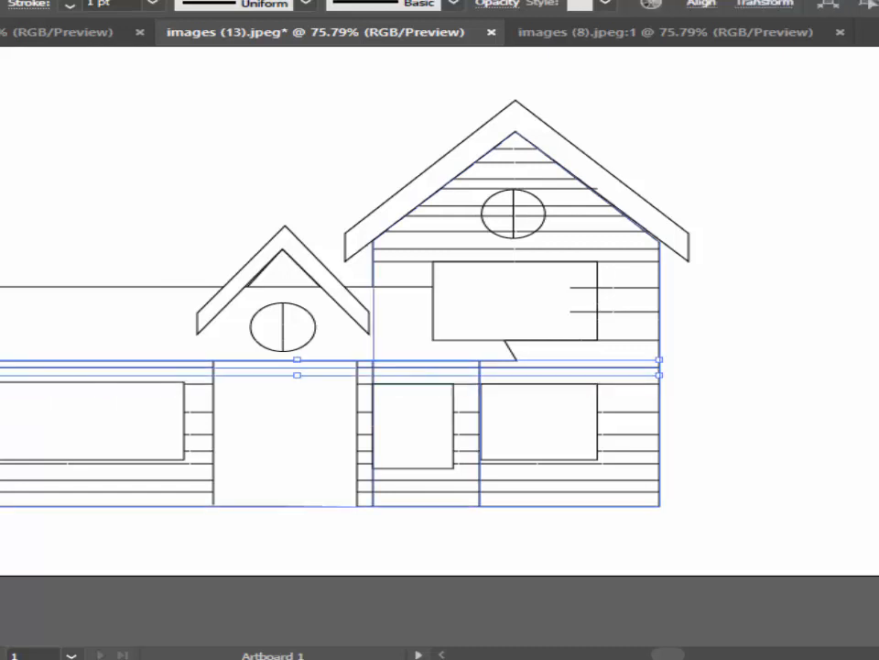
click(3, 275)
click(2, 412)
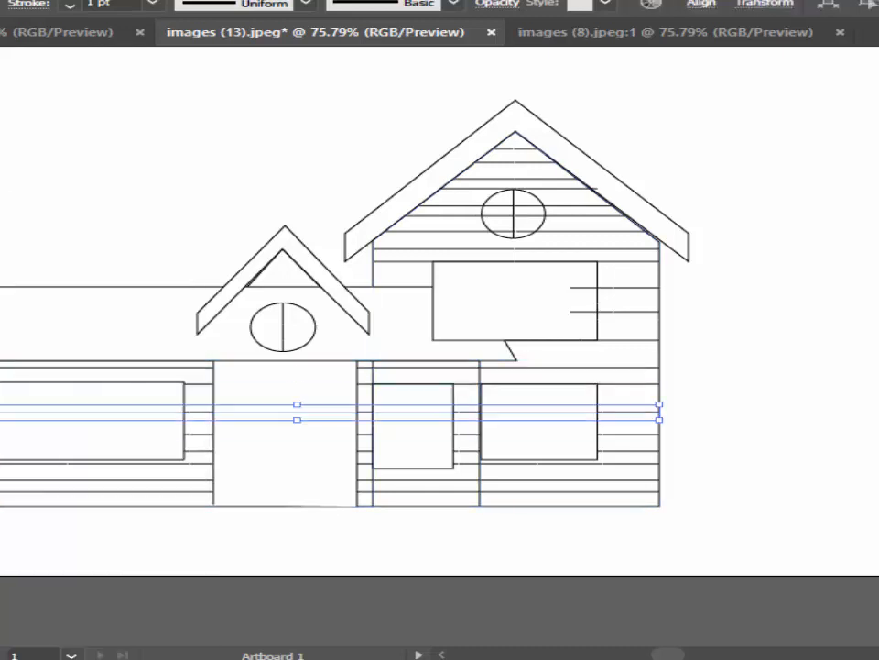
click(3, 320)
click(3, 431)
click(2, 487)
click(116, 543)
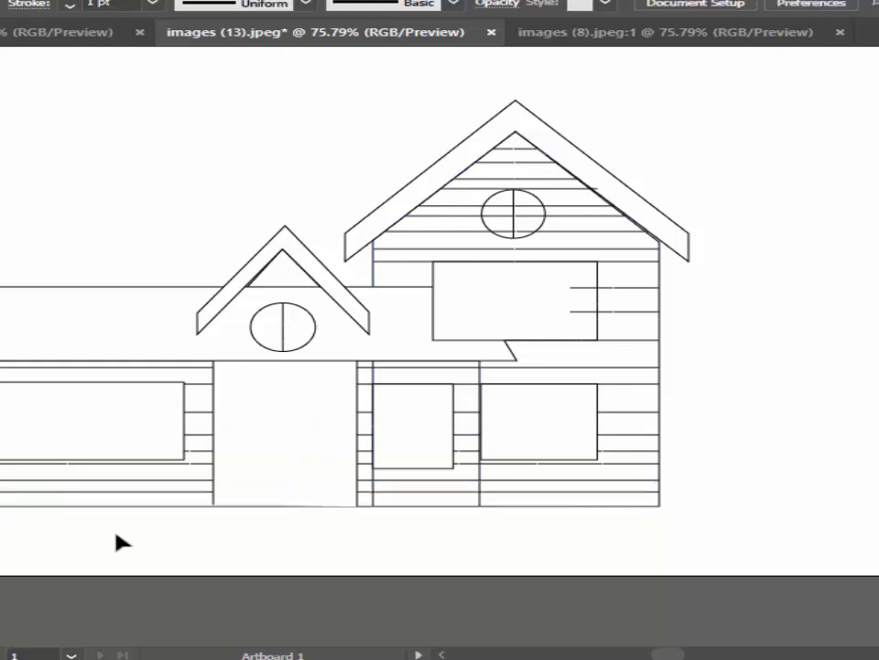
Step: Send the long low roof to the back, followed by the main house wall outline so it sits behind the roof
scroll(774, 403, left, 5)
right_click(409, 367)
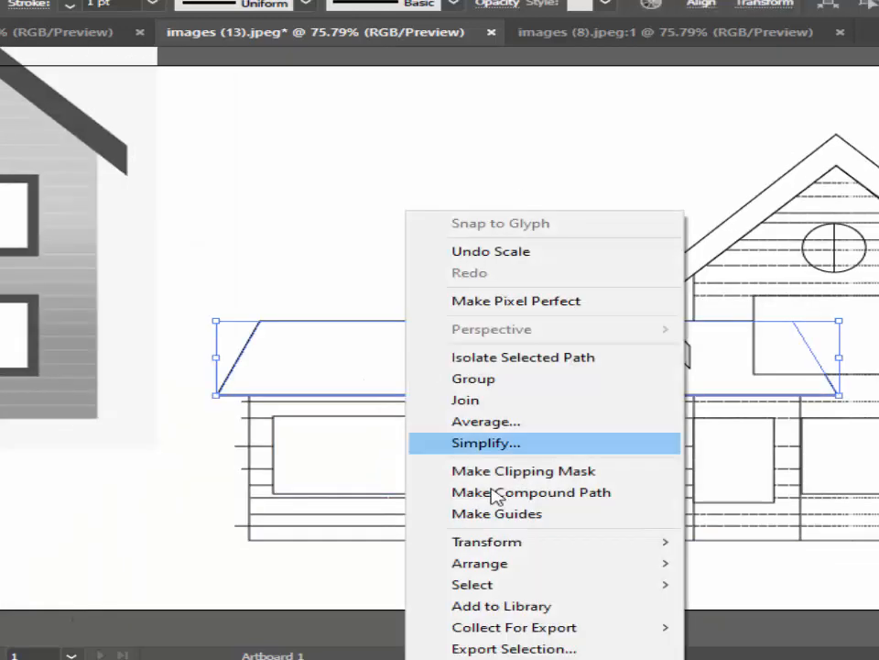
click(394, 213)
scroll(359, 225, left, 1)
scroll(514, 285, right, 5)
right_click(508, 284)
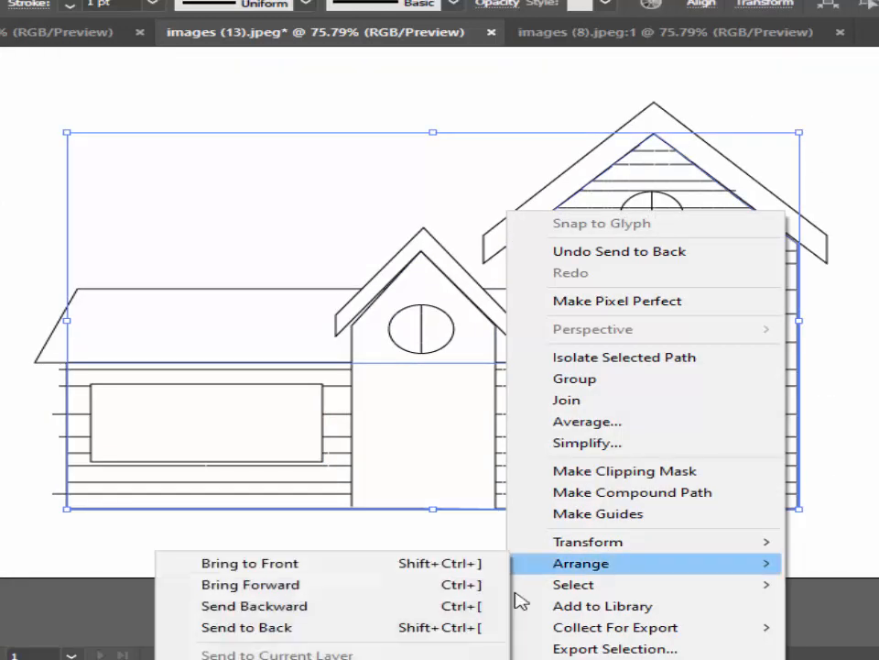
click(362, 556)
Step: Stretch the small gable's roof trim slightly downward so it covers the slanted edges of the gable wall
scroll(369, 536, left, 8)
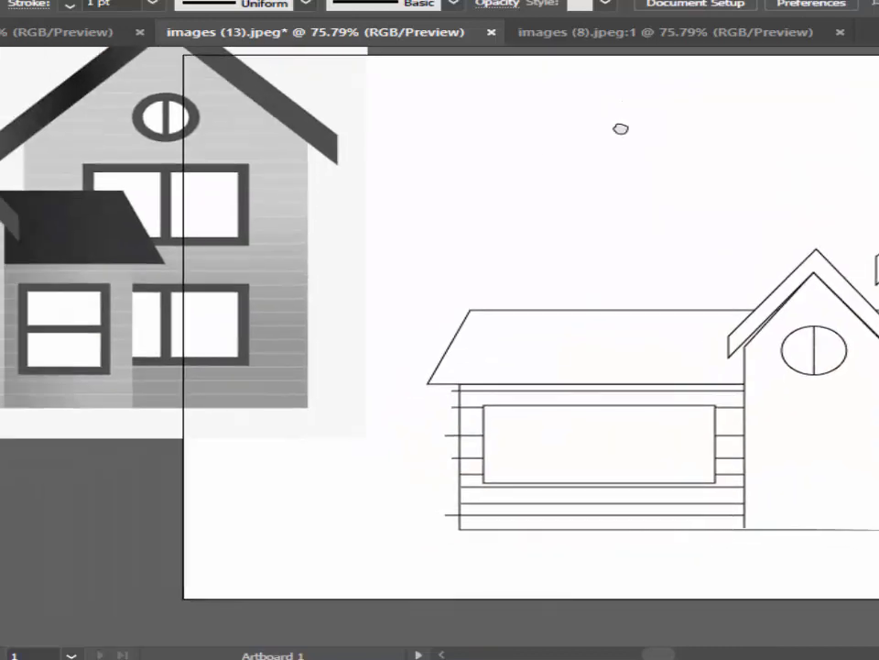
scroll(605, 340, right, 3)
click(631, 376)
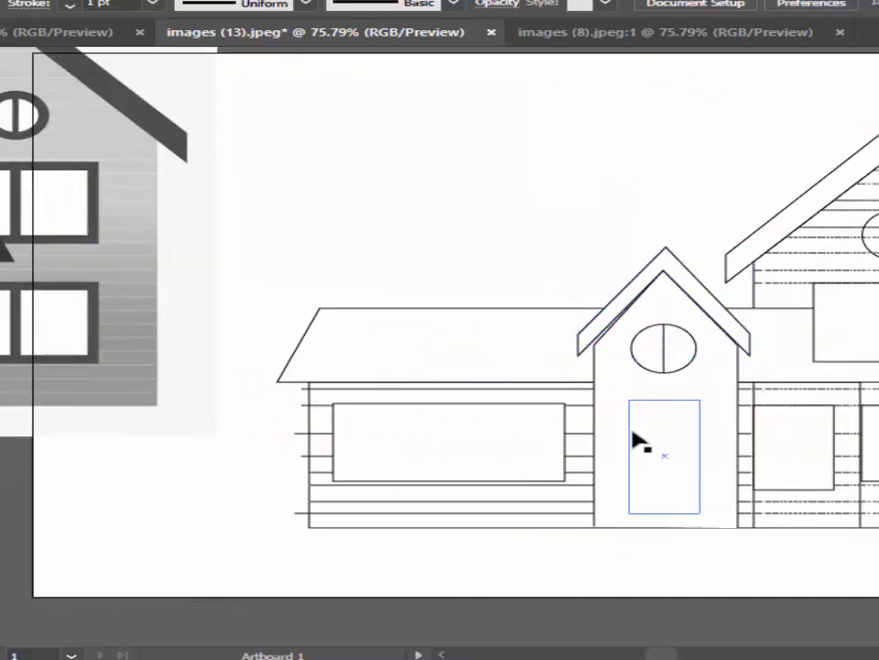
click(586, 356)
click(495, 209)
drag(495, 210, 546, 159)
drag(359, 182, 563, 545)
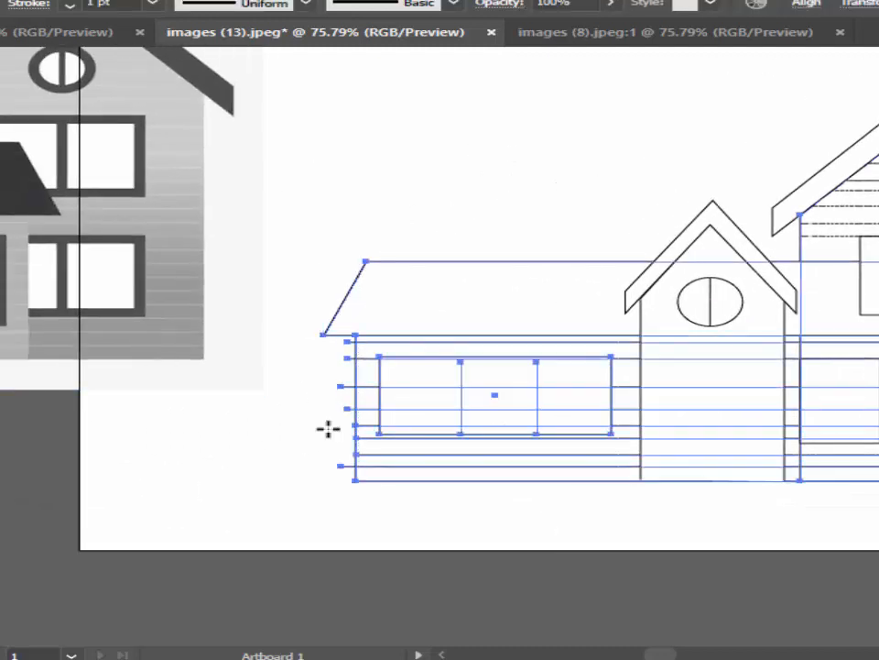
drag(352, 415, 337, 406)
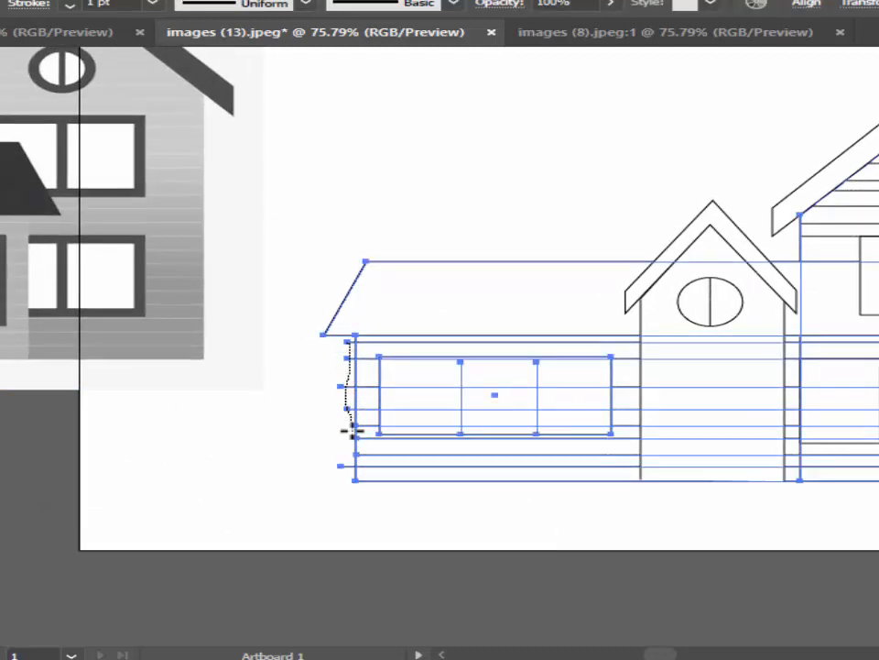
click(259, 466)
drag(338, 414, 349, 399)
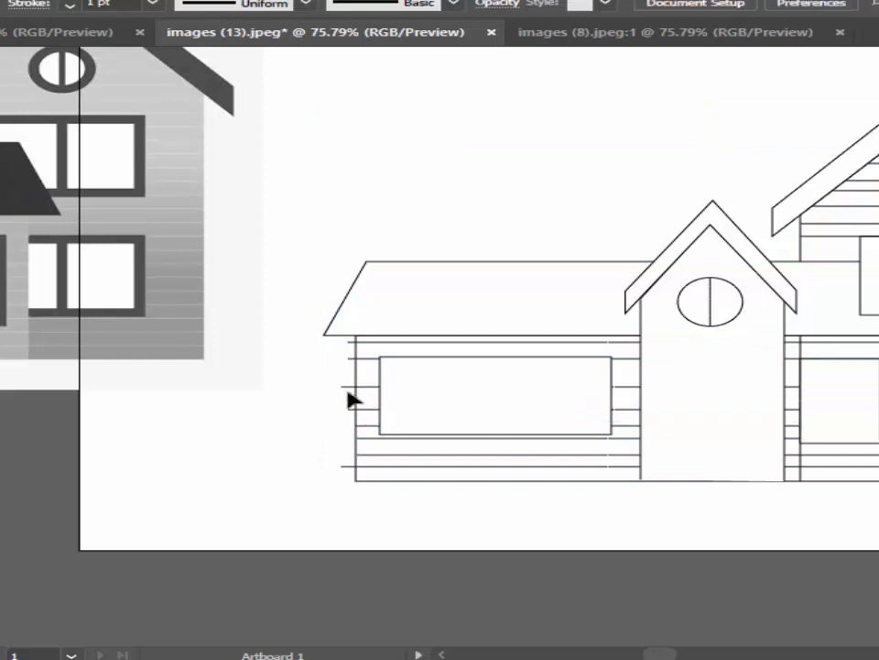
Step: Fine-tune the lower outer corner of the small gable's roof trim to align it with the gable wall
click(632, 306)
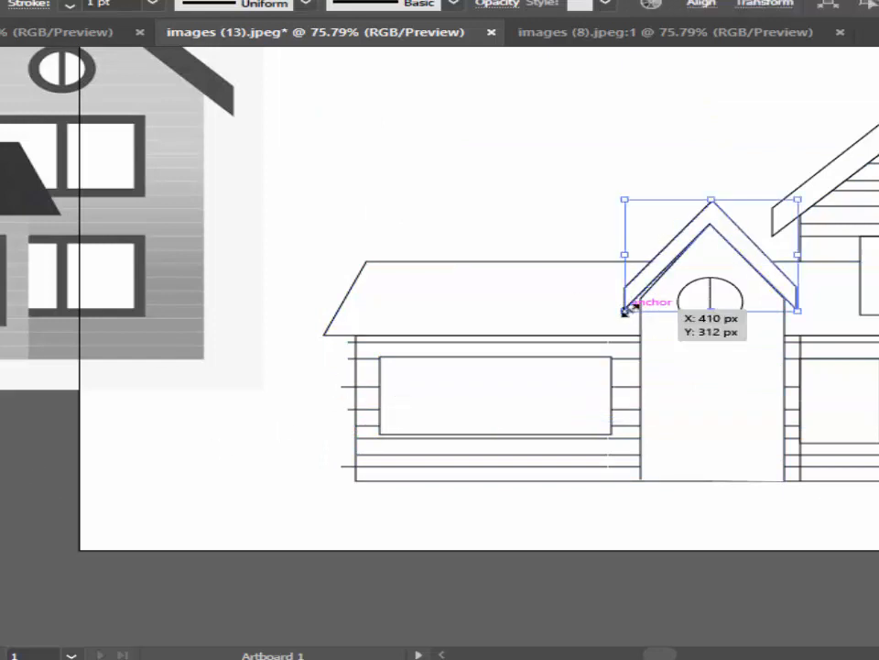
drag(625, 309, 626, 310)
click(570, 226)
drag(447, 154, 189, 131)
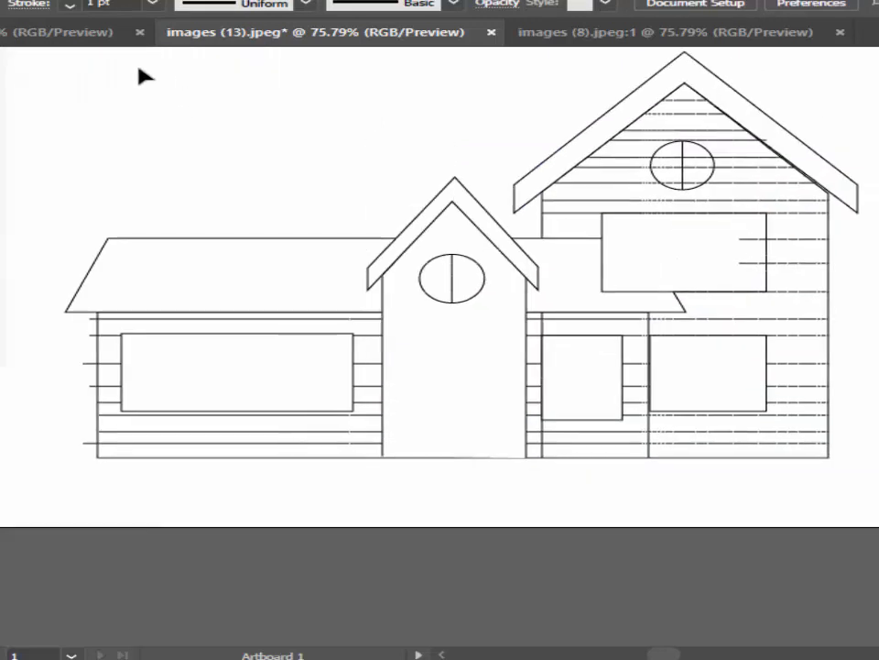
key(ctrl+a)
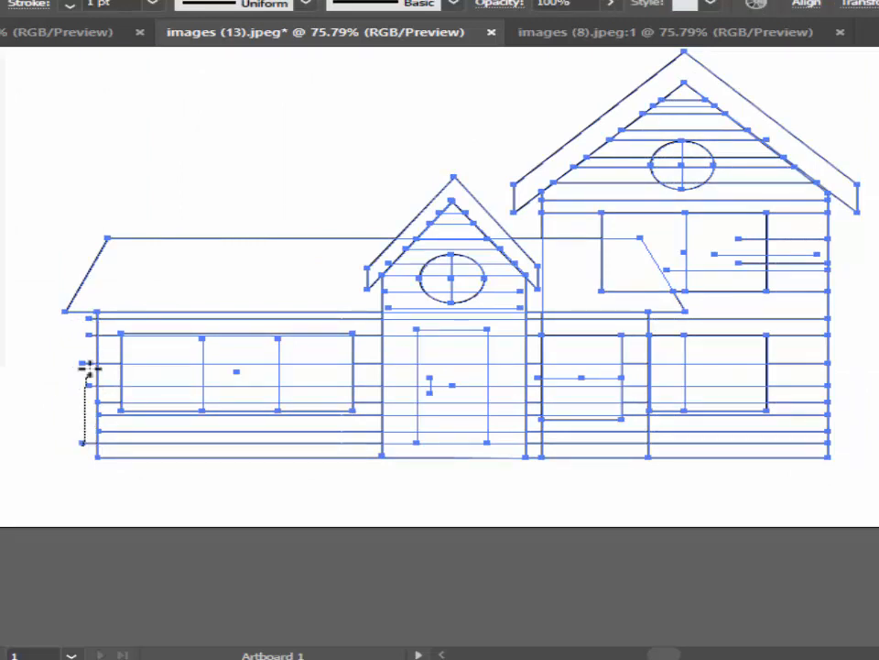
click(182, 145)
click(84, 363)
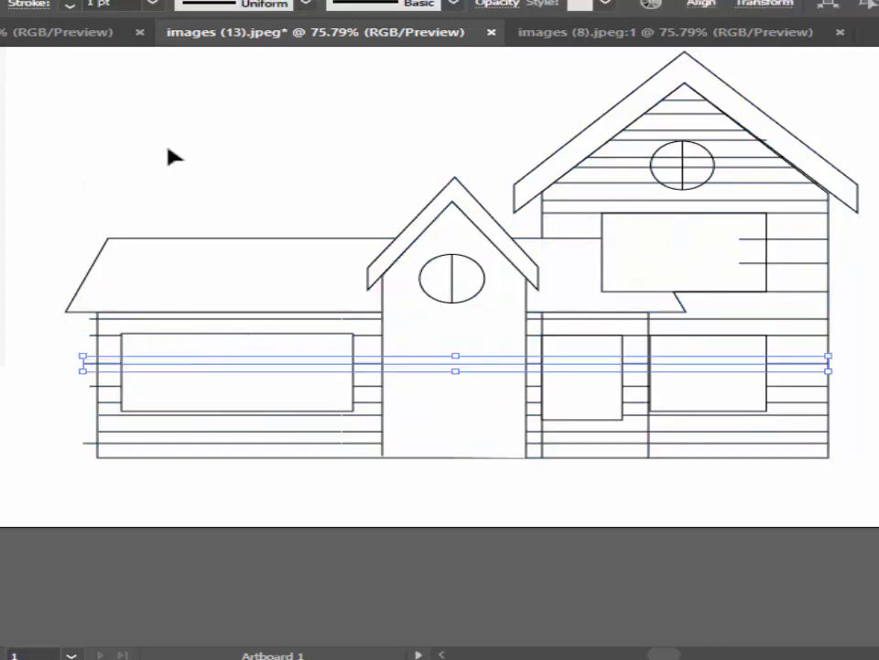
click(171, 156)
click(84, 364)
click(170, 538)
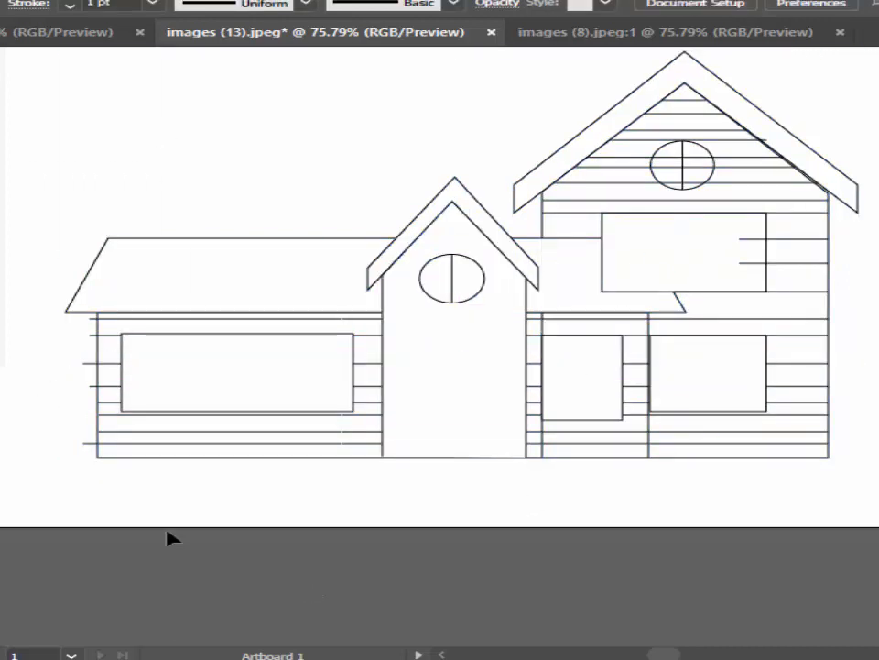
Step: Shorten the three overshooting siding lines beside and below the low wing's long window to end at the outer wall edge
click(84, 443)
drag(84, 443, 98, 443)
click(41, 419)
click(97, 386)
drag(90, 386, 99, 386)
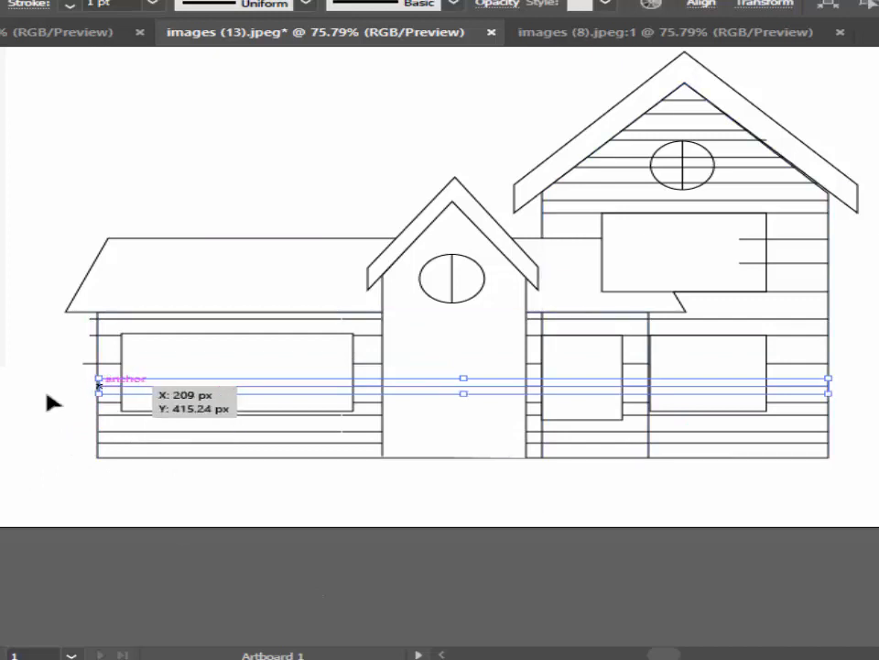
click(82, 363)
click(48, 334)
Step: Shorten the two topmost siding lines of the low wing to end at the outer wall edge
click(96, 335)
mouse_move(90, 335)
mouse_down()
mouse_move(98, 335)
mouse_move(98, 319)
mouse_up()
click(63, 333)
click(94, 319)
click(66, 333)
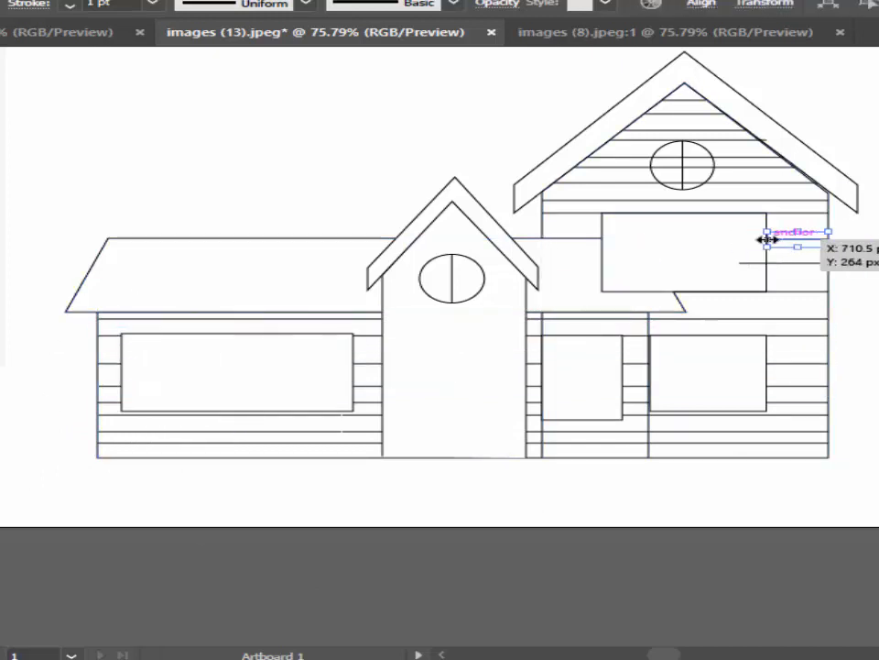
Step: Shorten the siding lines beside the tall wing's upper window to end at the window frame
click(811, 264)
drag(740, 261, 742, 262)
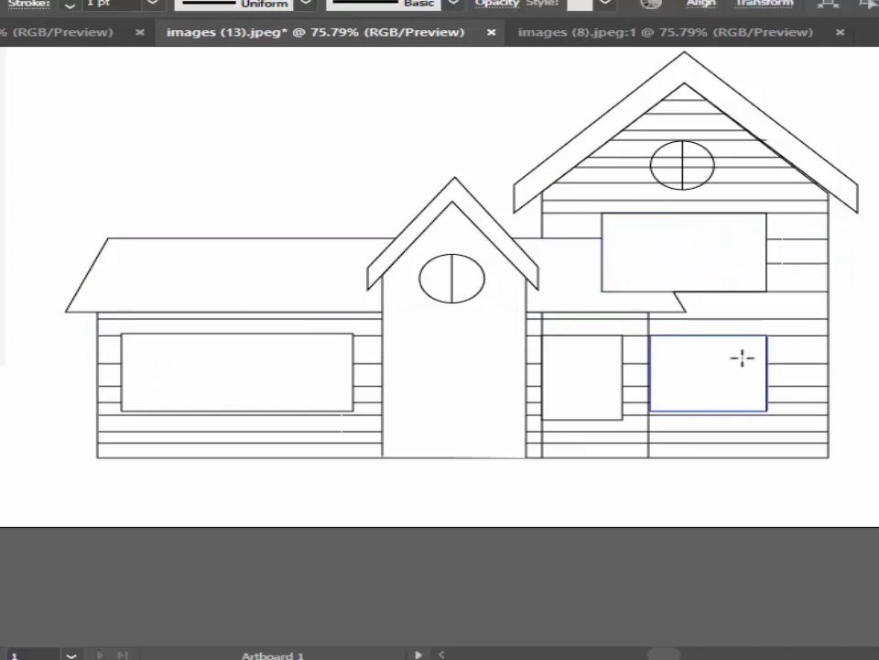
Step: Try sending the tall wing's lower and upper window rectangles to the back of the stacking order
right_click(711, 370)
mouse_move(778, 563)
click(577, 626)
click(716, 249)
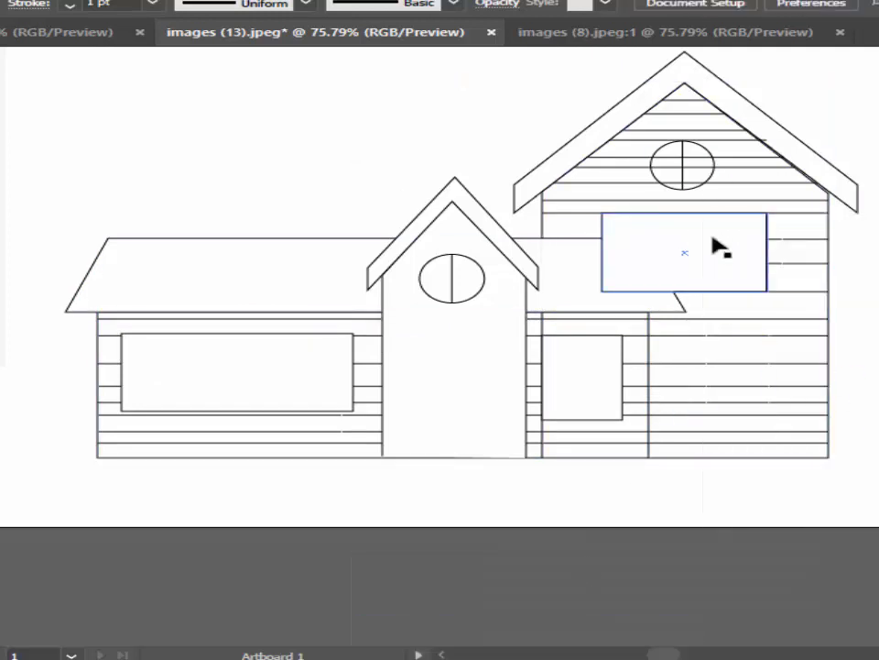
right_click(714, 249)
click(579, 606)
Step: Try sending the low wing's long window and the small window near the door to the back
click(305, 393)
right_click(304, 393)
mouse_move(386, 563)
click(632, 626)
click(592, 377)
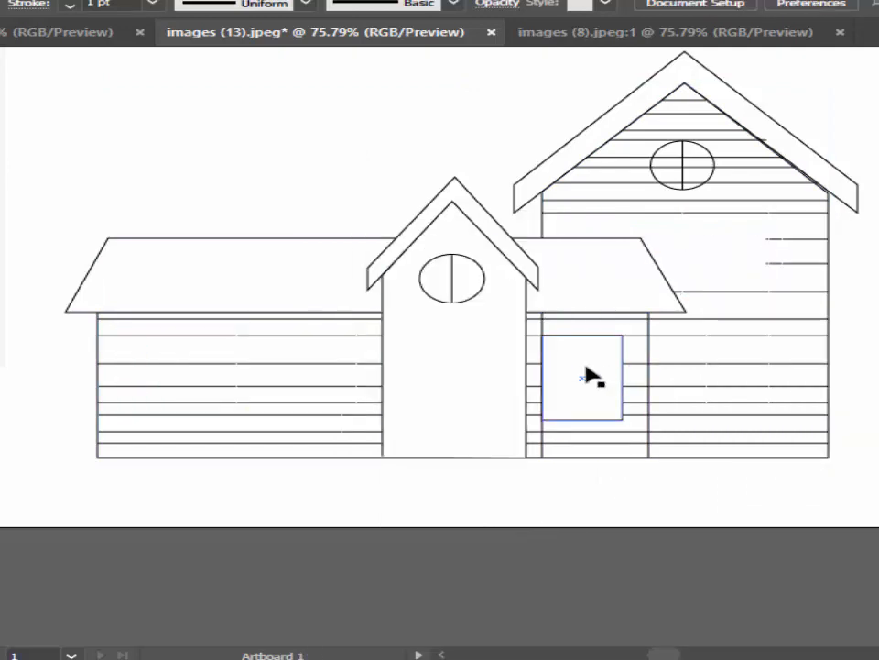
right_click(593, 376)
mouse_move(679, 428)
click(486, 484)
Step: Set the stroke weight of the door rectangle under the small gable to 1 pt
click(426, 520)
click(445, 403)
click(153, 4)
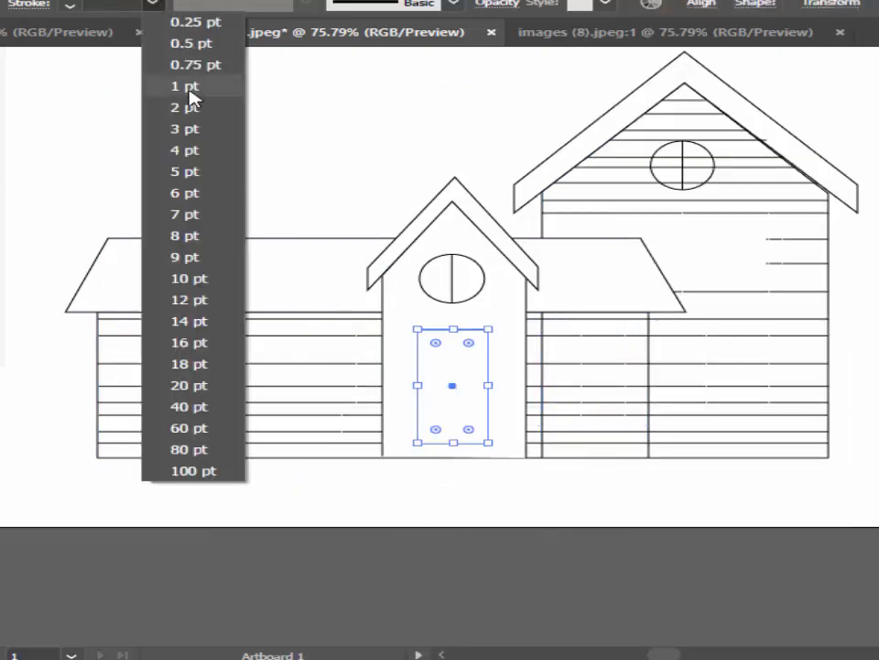
click(189, 89)
click(284, 151)
Step: Try sending the door rectangle and the main house wall to the back of the stacking order
right_click(490, 389)
click(762, 623)
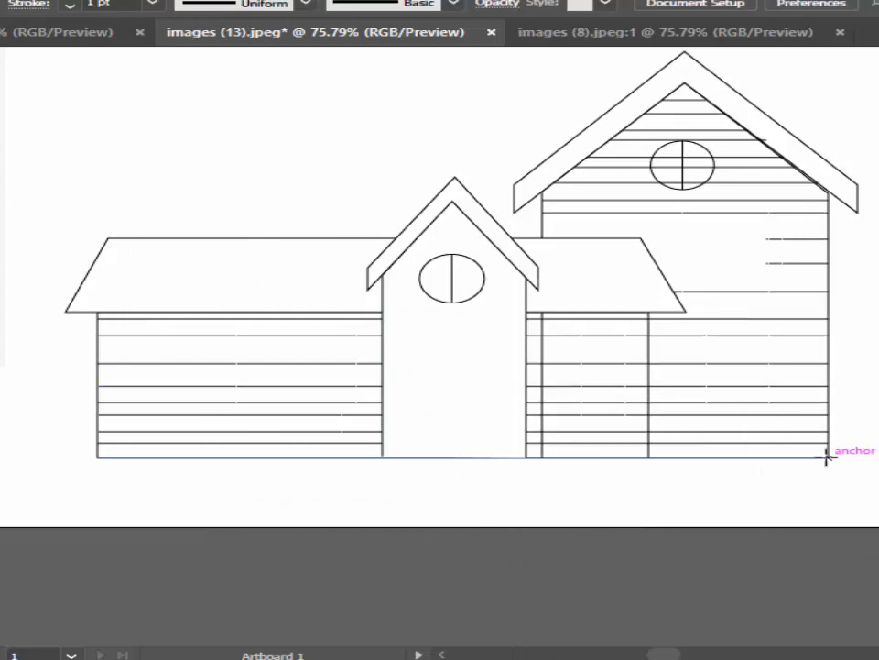
right_click(832, 319)
mouse_move(855, 575)
click(733, 626)
click(666, 584)
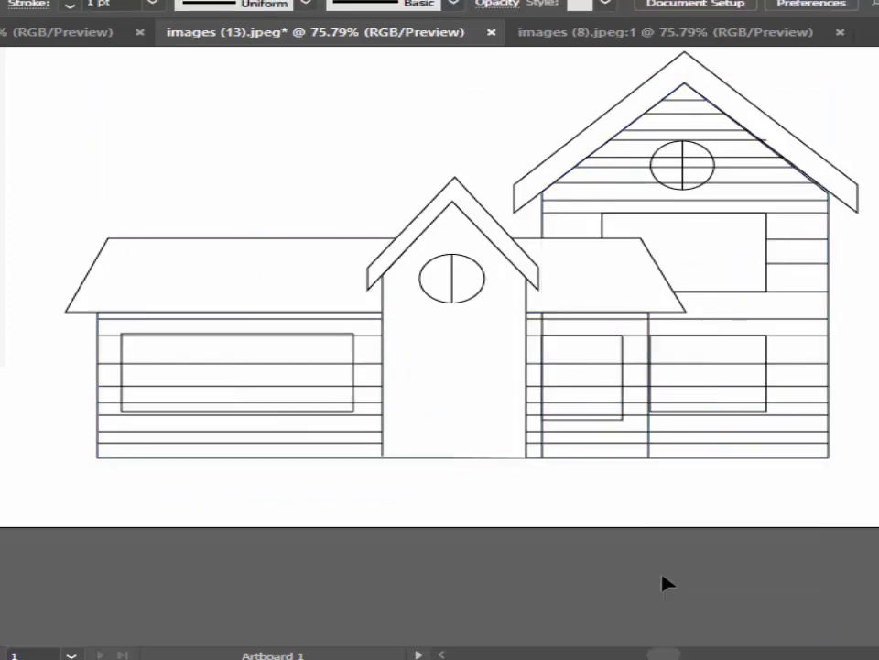
Step: Undo the send-to-back changes made to the windows, door and main house wall
key(ctrl+z)
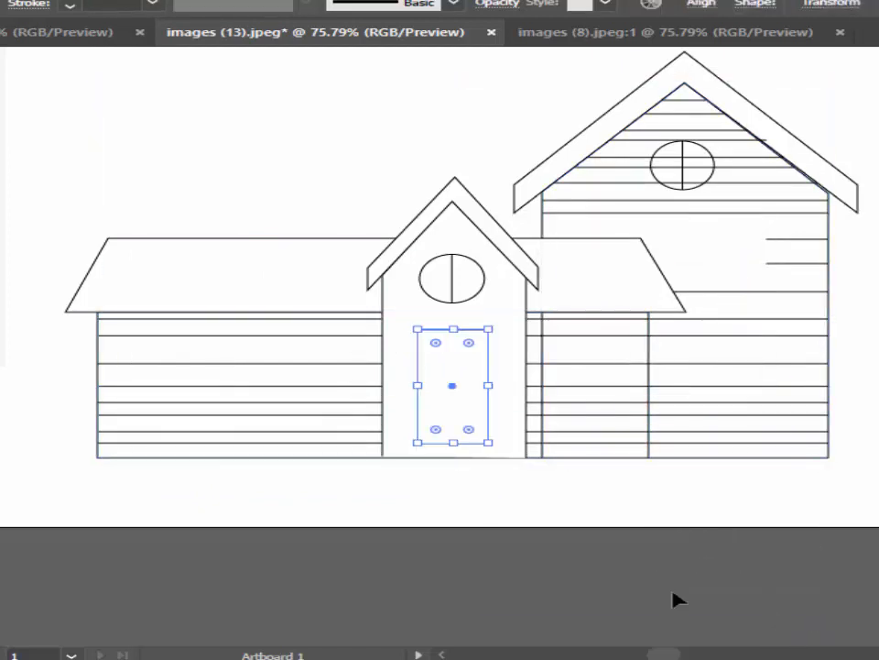
click(226, 165)
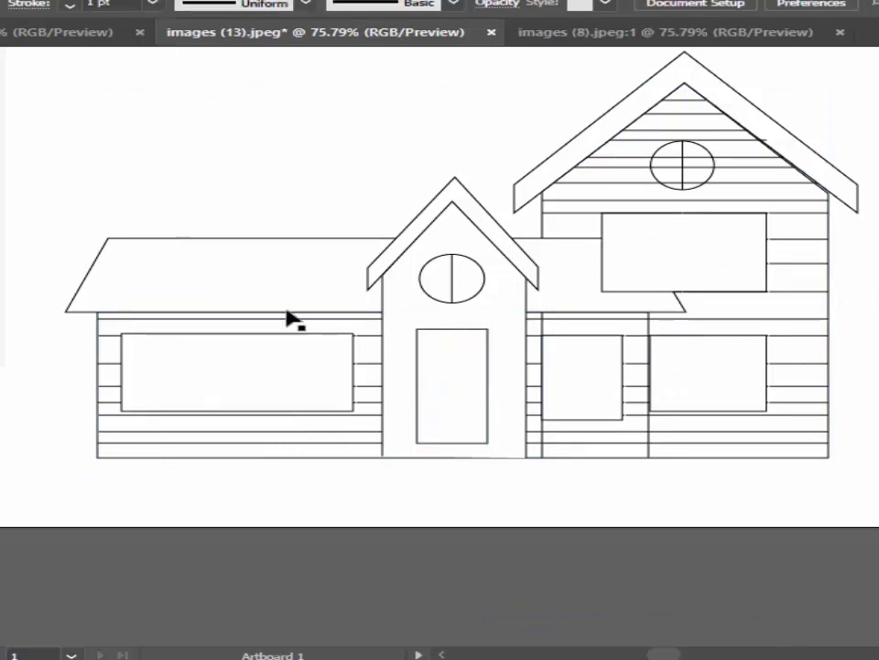
Step: Try sending the siding line through the tall gable's round window and the tall gable's roof trim to the back
drag(156, 176, 245, 175)
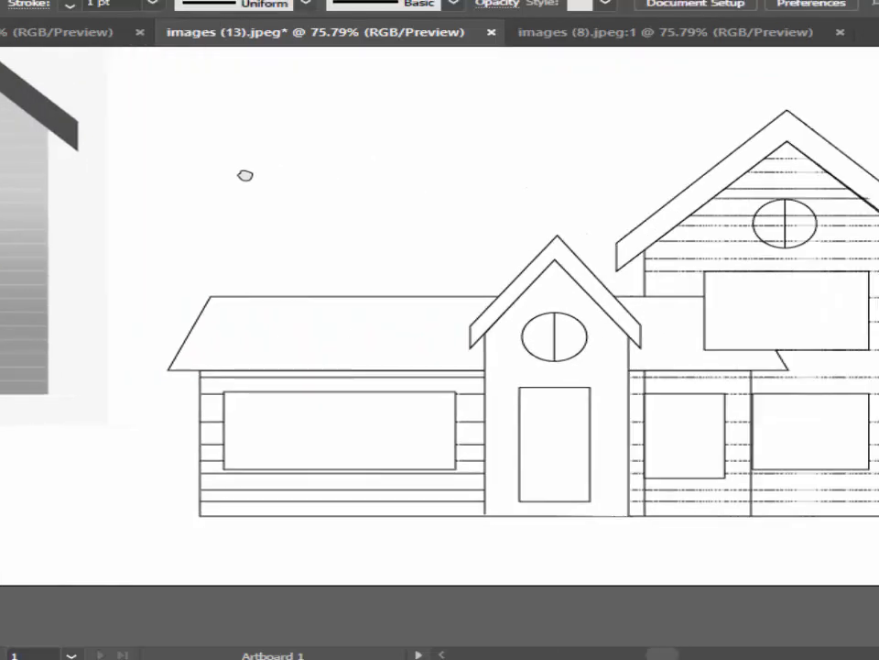
click(828, 215)
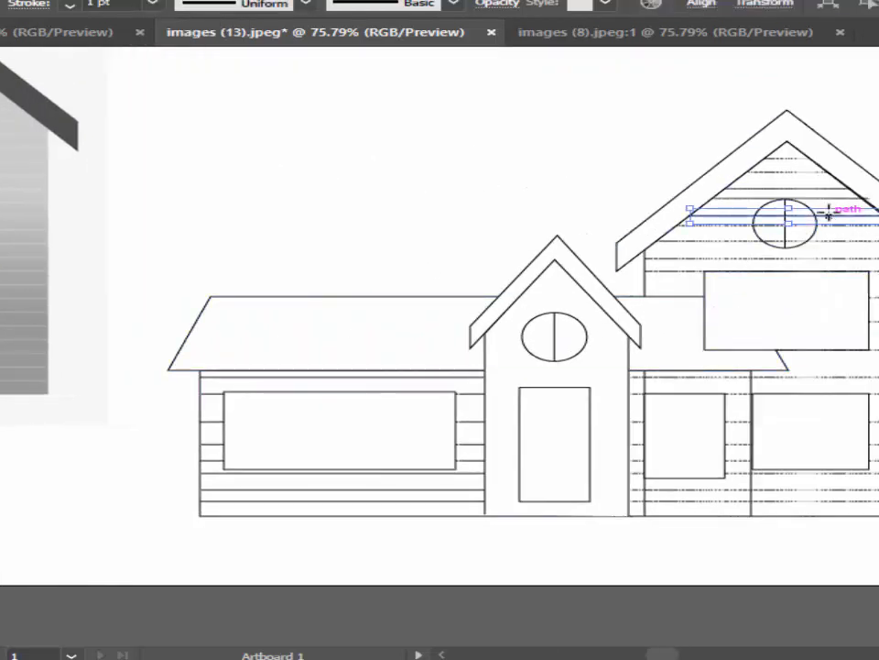
right_click(828, 213)
mouse_move(866, 564)
click(740, 629)
drag(709, 575, 551, 540)
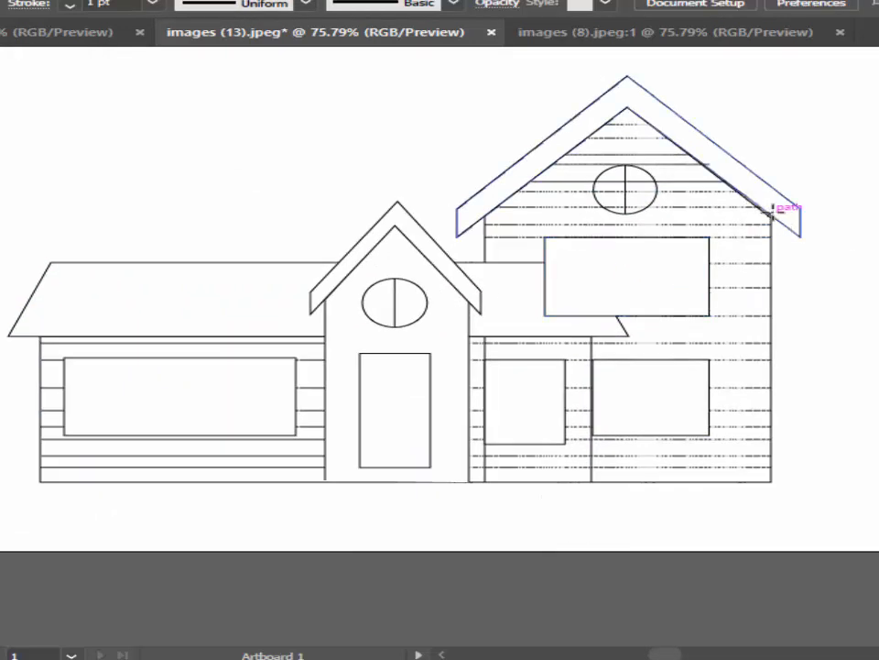
right_click(773, 208)
click(641, 626)
click(808, 210)
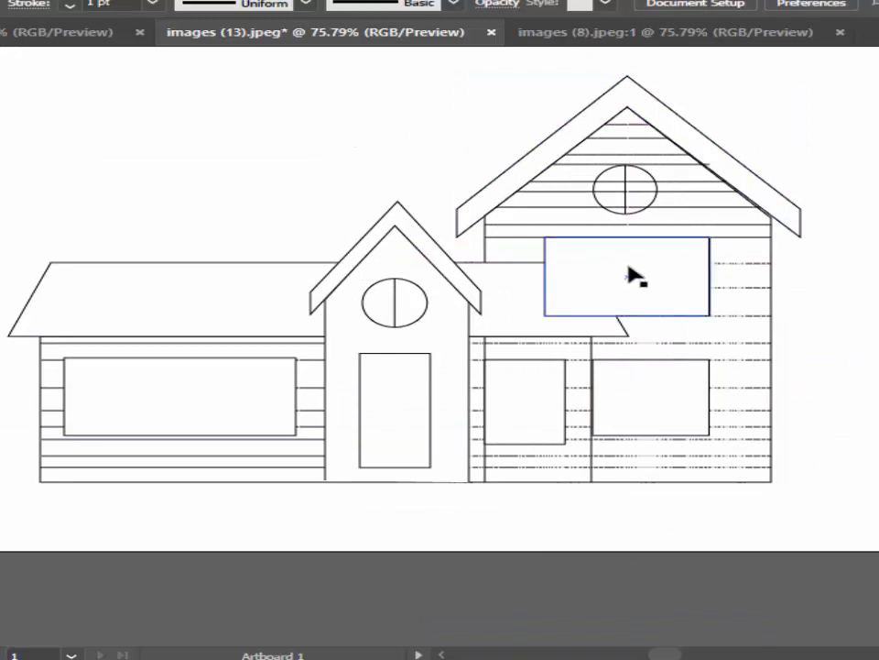
Step: Draw a vertical divider line with the Line Segment tool across the full height of the low wing's long window
drag(191, 165, 560, 204)
click(549, 434)
key(backslash)
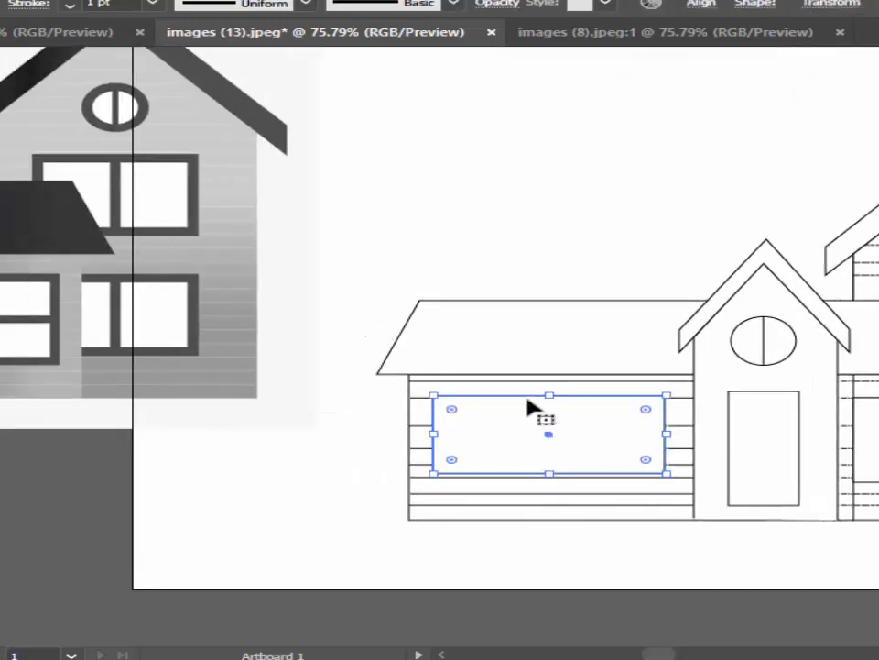
drag(385, 229, 606, 240)
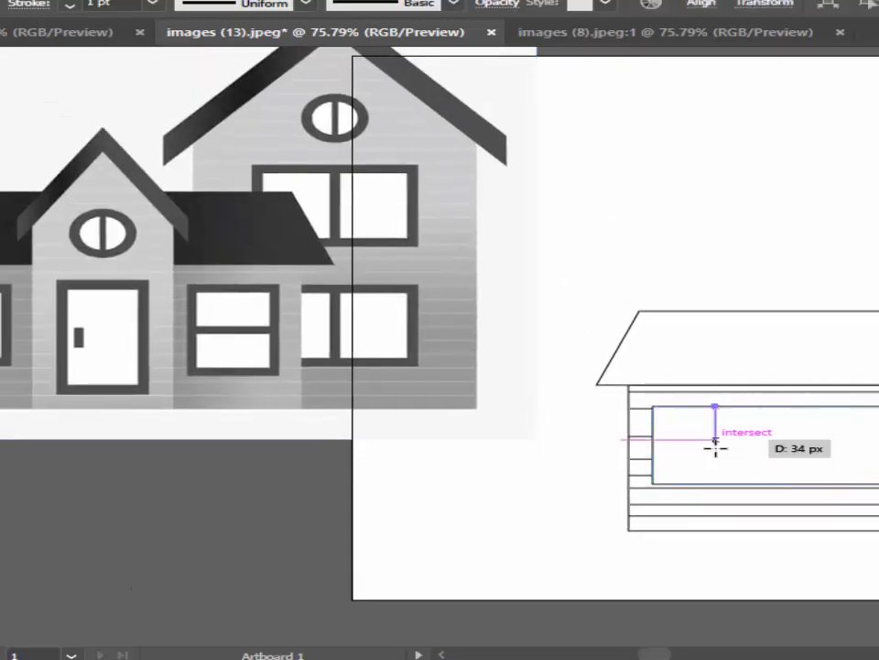
click(715, 485)
ctrl+click(639, 260)
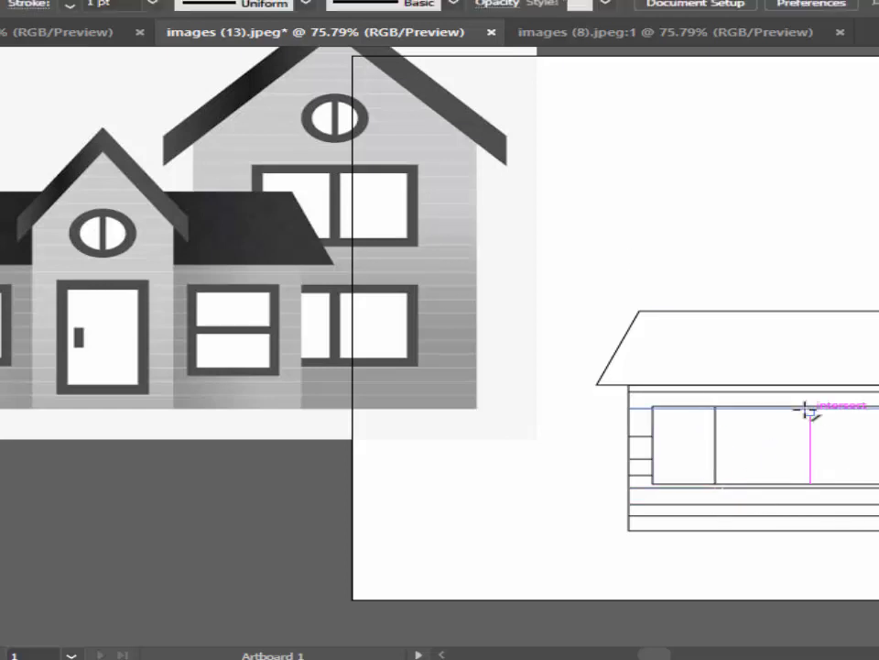
Step: Draw a second vertical divider across the long window, farther toward the door, to split it into three panes
click(809, 412)
ctrl+click(806, 430)
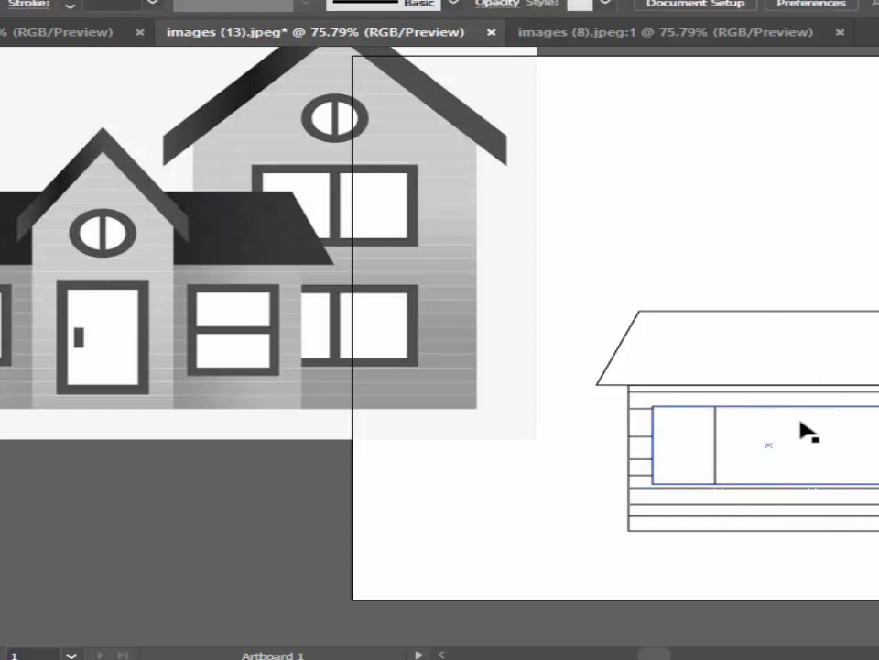
click(809, 411)
click(810, 485)
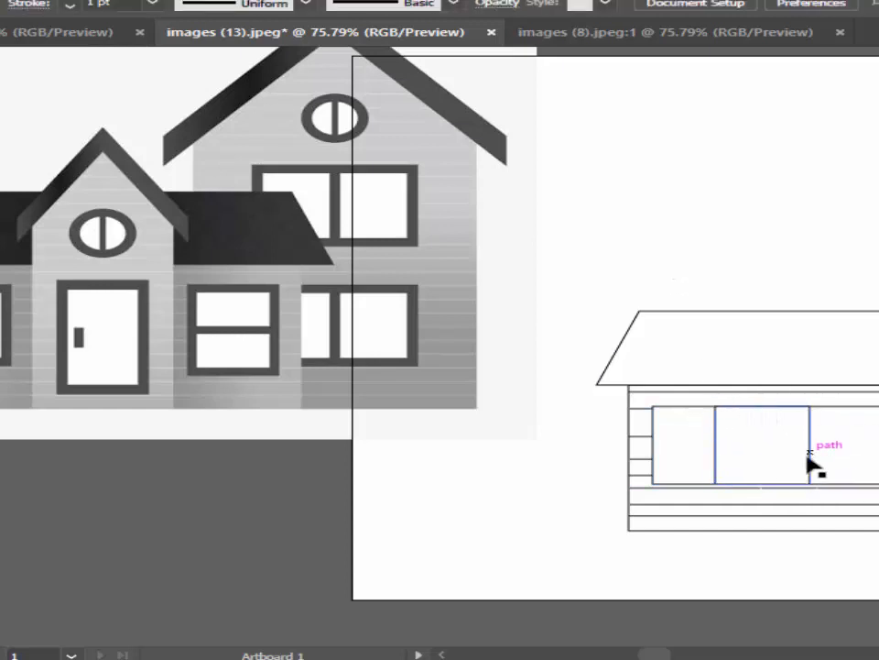
Step: Draw a horizontal divider line across the full width of the tall wing's lower window, splitting it in two
drag(810, 464, 382, 457)
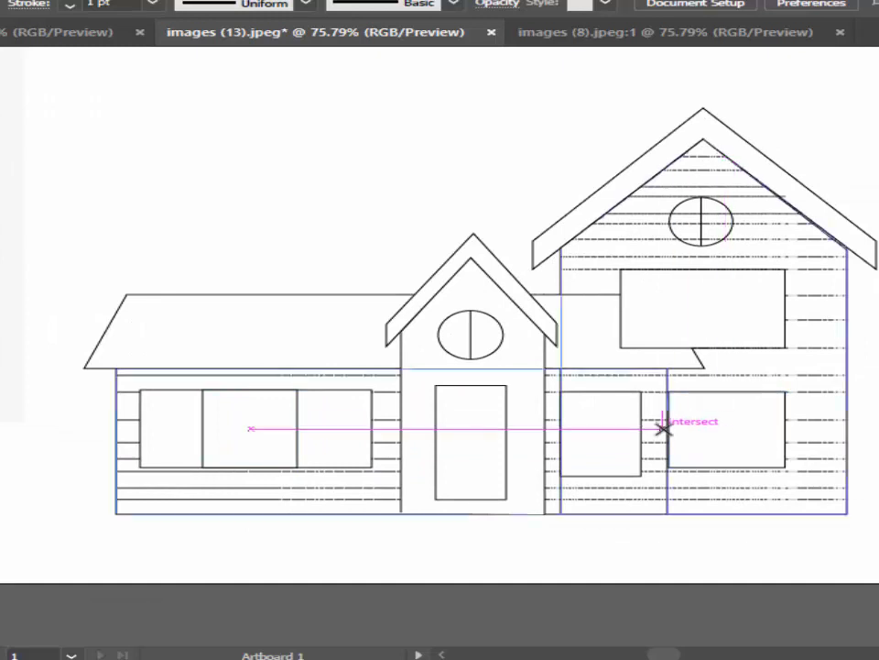
drag(669, 429, 785, 432)
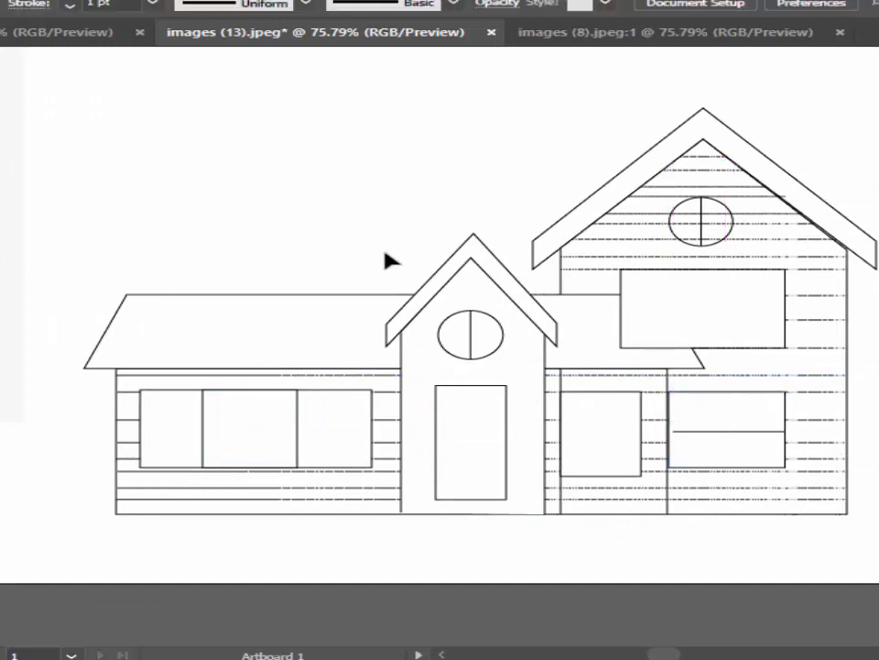
drag(670, 431, 668, 433)
click(600, 446)
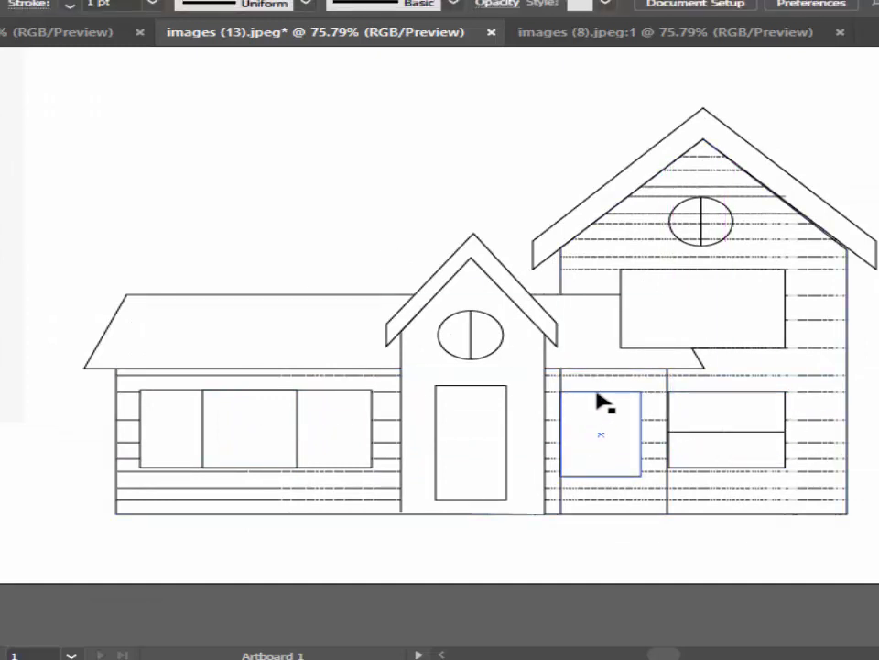
Step: Draw a vertical divider line down the middle of the small window beside the door, ending at its lower edge
click(599, 392)
click(599, 478)
ctrl+click(331, 269)
ctrl+click(601, 459)
drag(601, 478, 602, 481)
click(271, 275)
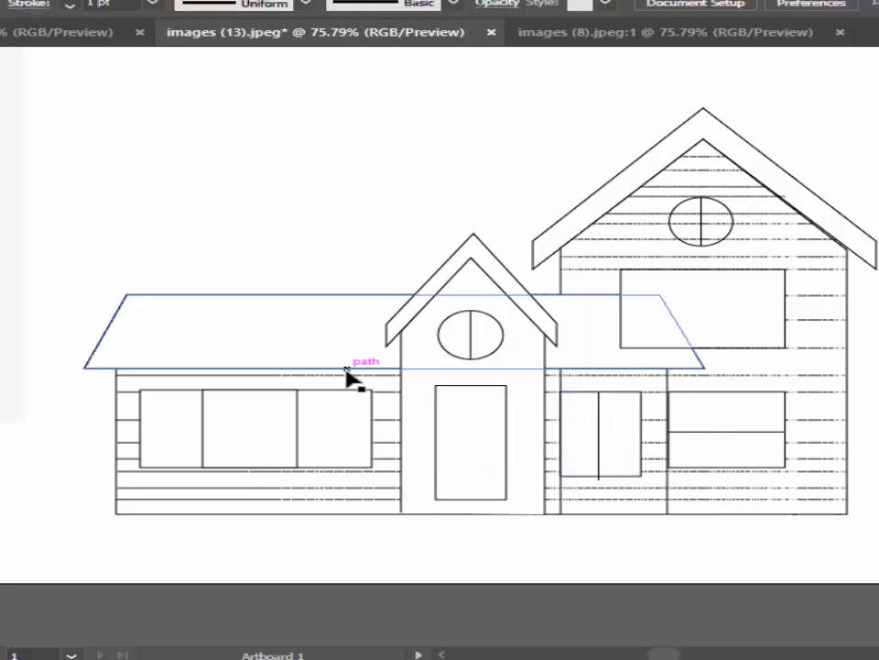
click(599, 392)
click(599, 476)
ctrl+click(556, 409)
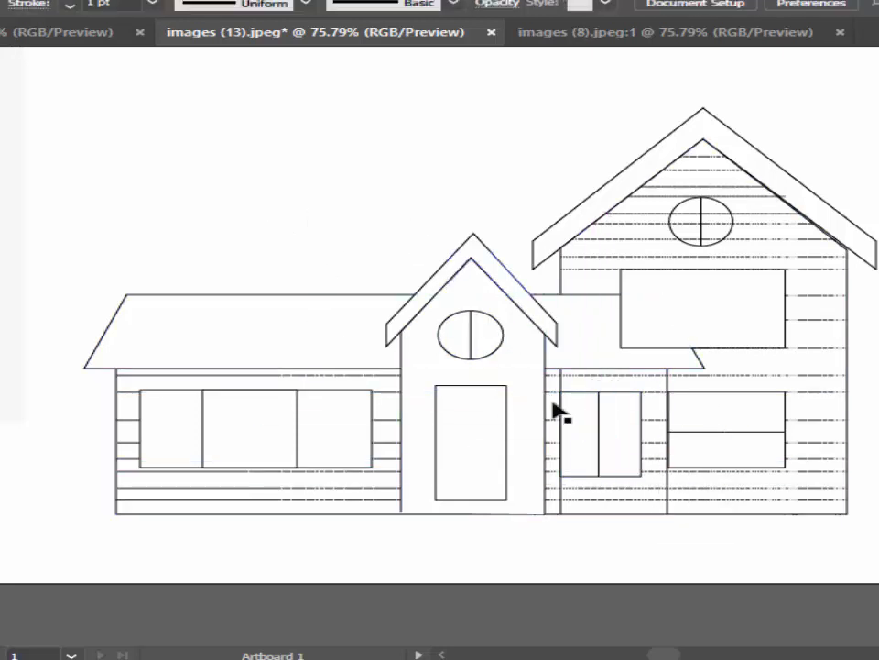
Step: Draw a vertical divider line down the middle of the tall wing's upper window
click(704, 271)
click(704, 348)
ctrl+click(443, 247)
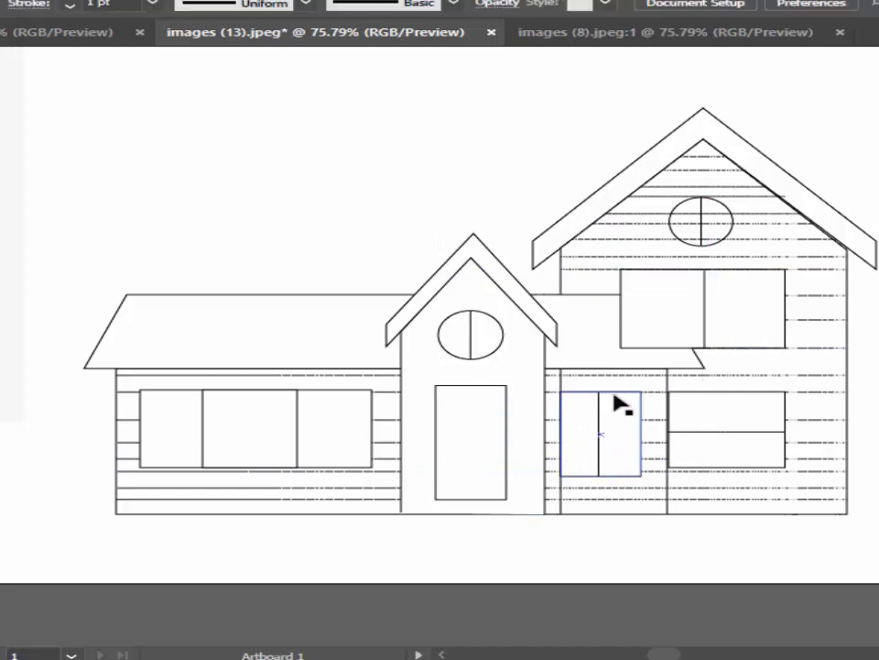
Step: Set the stroke weight of the long window's frame and its two dividers to 6 pt
drag(321, 207, 691, 182)
ctrl+click(555, 365)
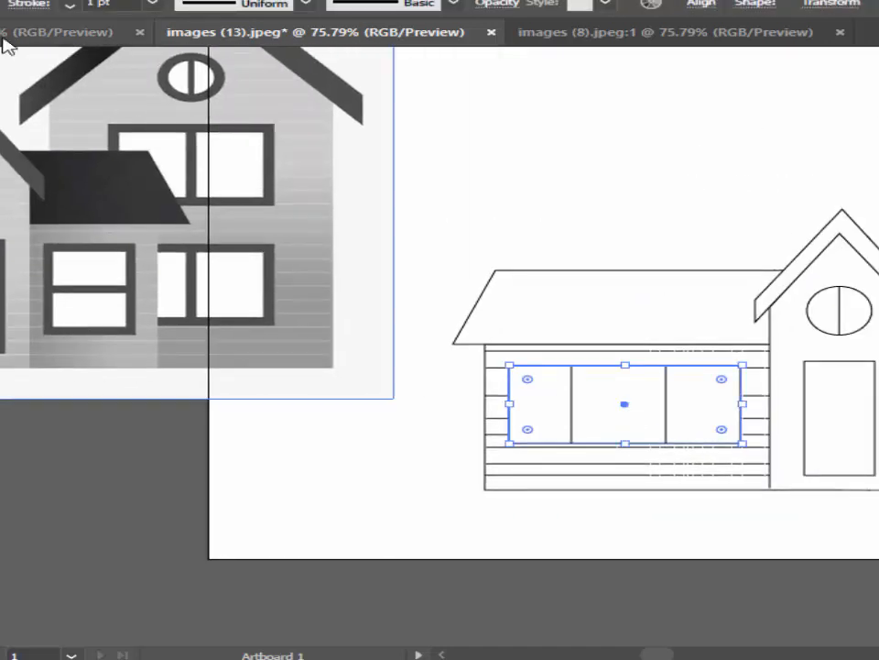
click(153, 4)
click(201, 194)
ctrl+click(612, 297)
click(152, 4)
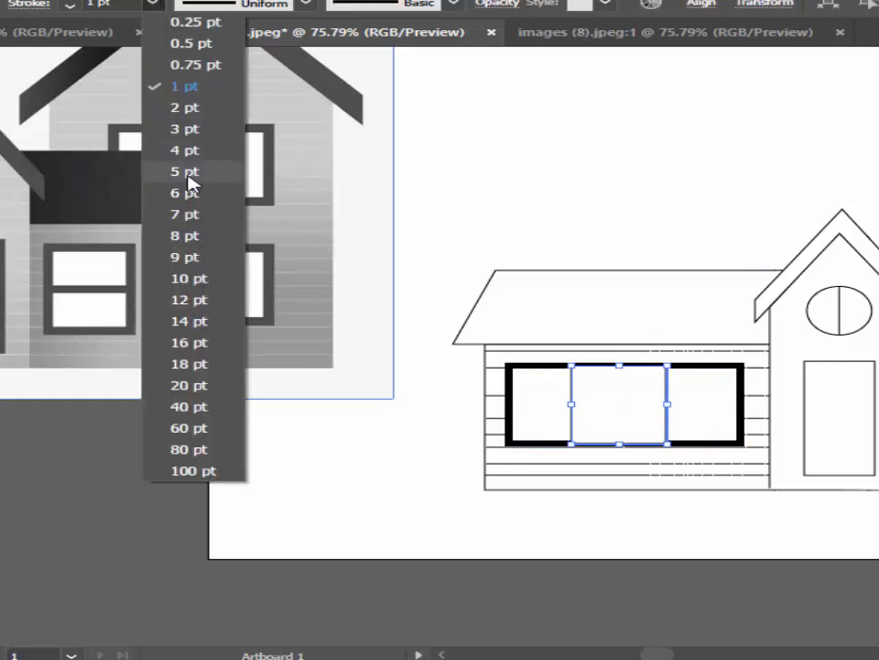
click(170, 191)
ctrl+click(565, 204)
Step: Set the small window's frame and divider beside the door to a 6 pt stroke
drag(874, 316, 392, 319)
click(153, 3)
click(169, 191)
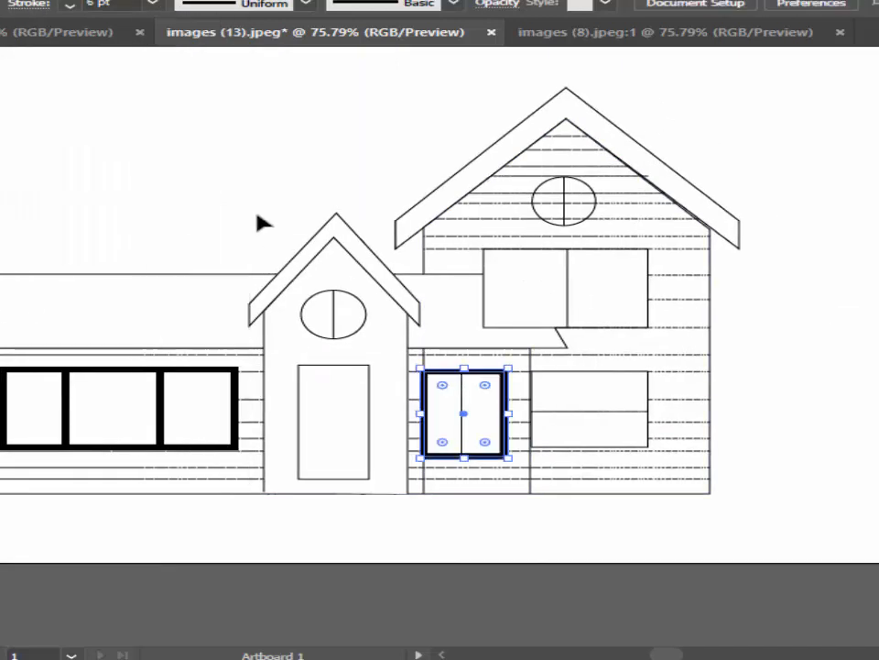
click(152, 4)
click(169, 191)
Step: Set the tall wing's lower window frame and its horizontal divider to a 6 pt stroke
click(588, 370)
click(153, 4)
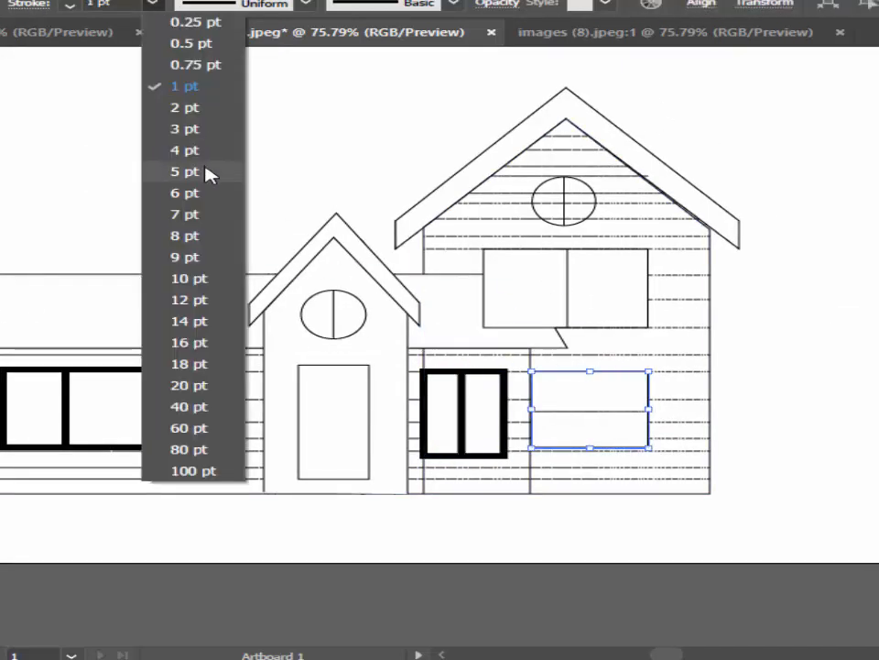
click(169, 193)
ctrl+click(562, 406)
ctrl+click(562, 406)
click(152, 3)
click(198, 194)
ctrl+click(587, 412)
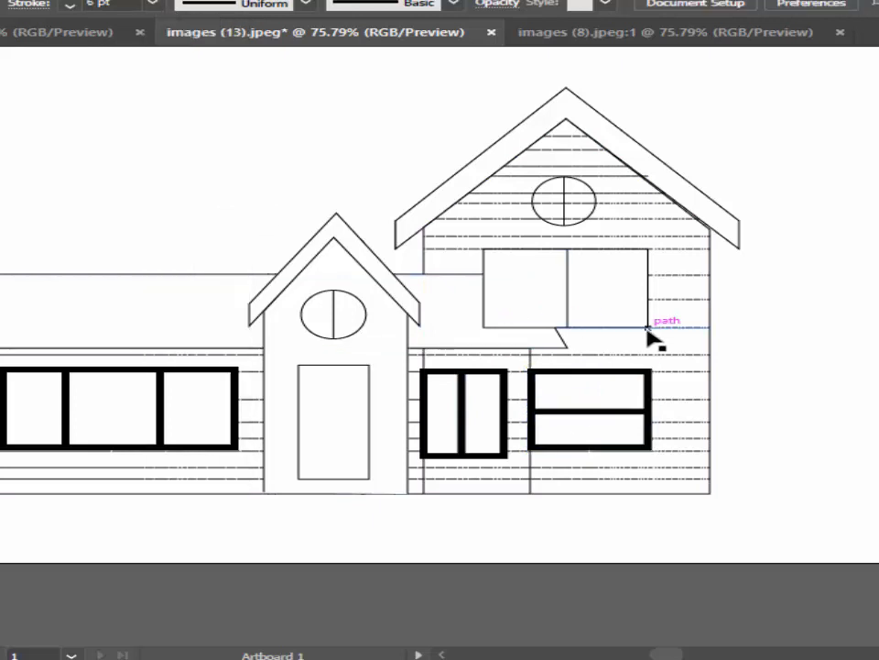
Step: Set the tall wing's upper window frame and its vertical divider to a 6 pt stroke
click(153, 4)
click(170, 193)
ctrl+click(563, 288)
click(153, 4)
click(170, 192)
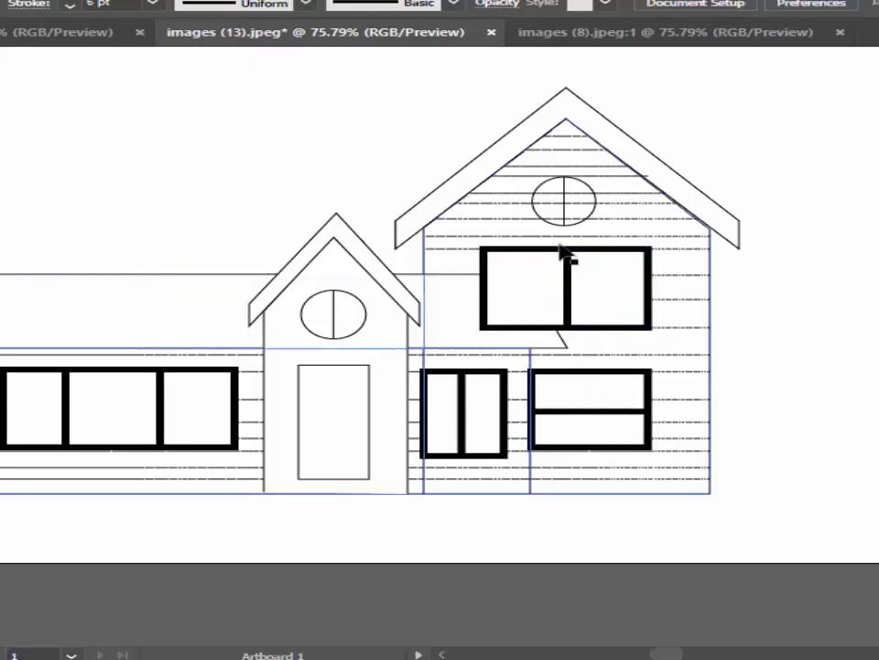
Step: Set the stroke weight of the round gable windows and their dividers to 6 pt
ctrl+click(564, 200)
click(153, 3)
click(169, 192)
click(153, 4)
click(190, 191)
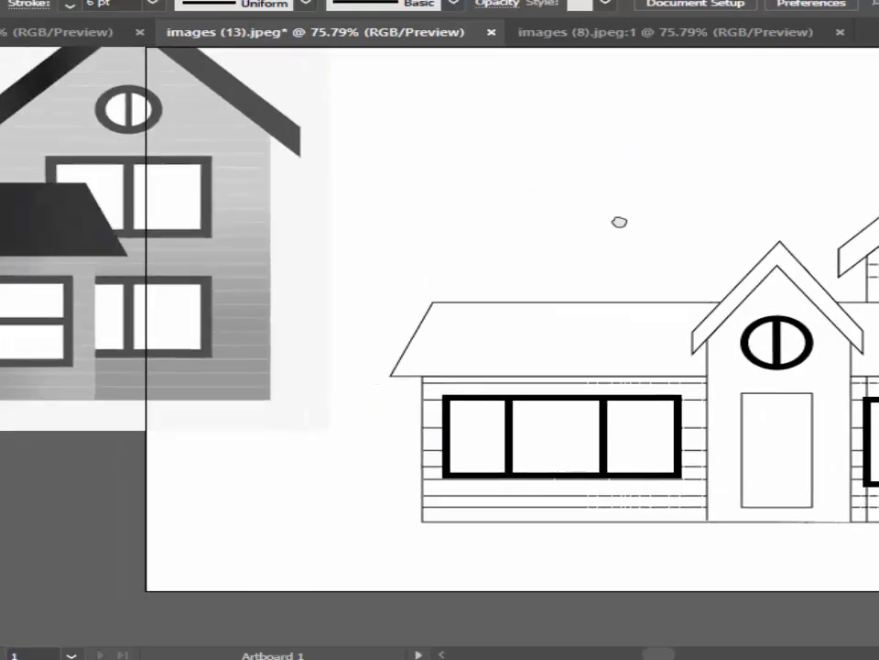
Step: Set the door outline's stroke weight to 6 pt
ctrl+click(382, 383)
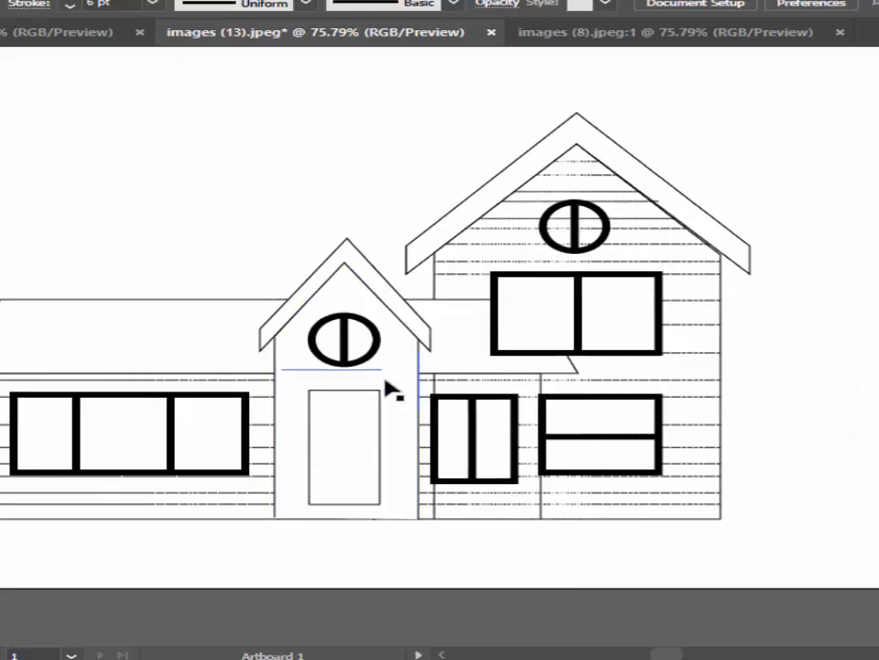
click(153, 4)
click(181, 194)
click(170, 174)
mouse_move(1, 197)
mouse_down()
mouse_move(636, 237)
mouse_move(37, 241)
mouse_up()
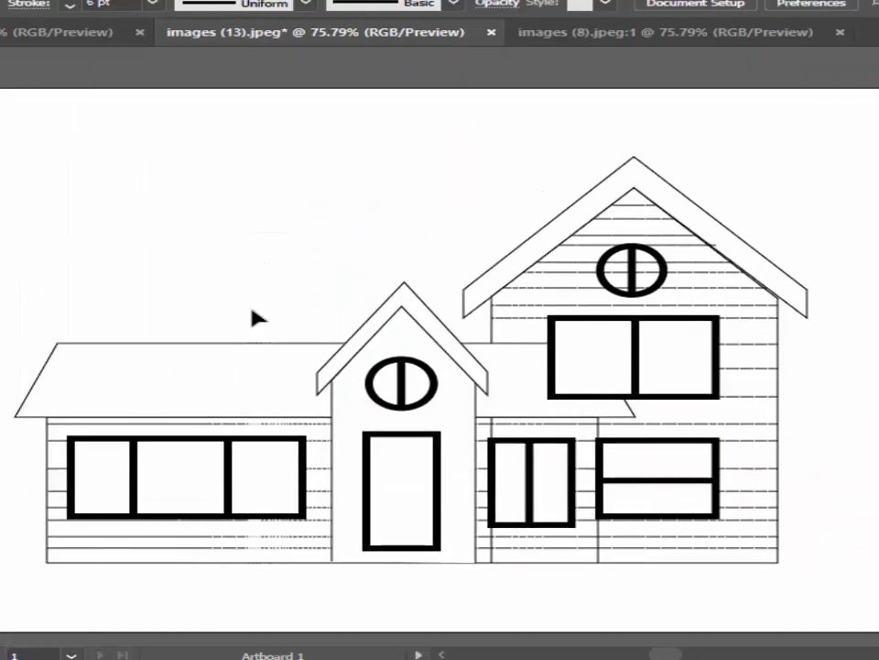
Step: Set the roof trims of the entry gable and the tall gable to a 6 pt stroke
click(336, 351)
click(153, 4)
click(197, 192)
ctrl+click(574, 232)
click(153, 4)
click(190, 192)
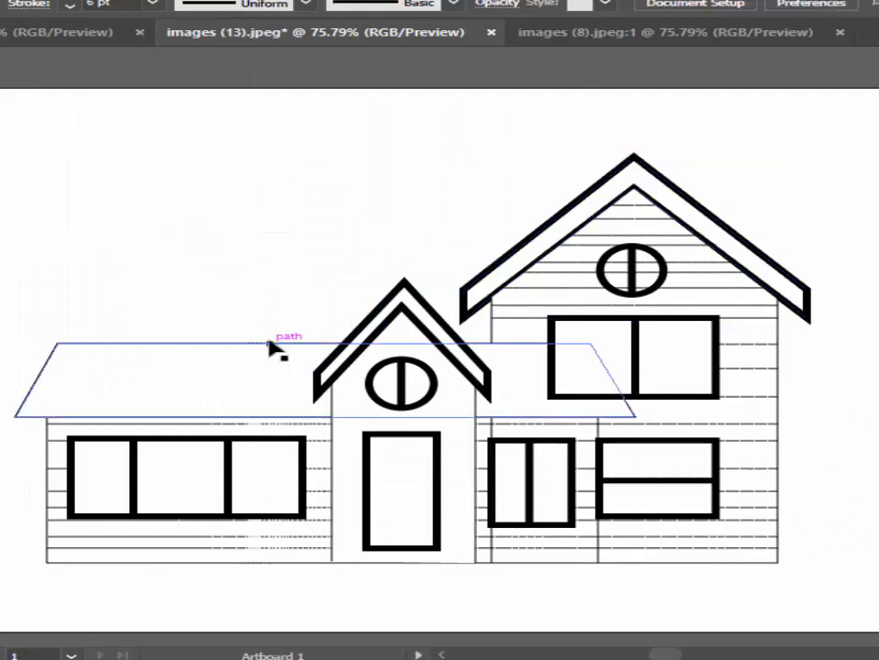
Step: Set the low roof, the main house walls and the entry gable's wall to a 6 pt stroke
ctrl+click(781, 467)
click(153, 4)
click(191, 194)
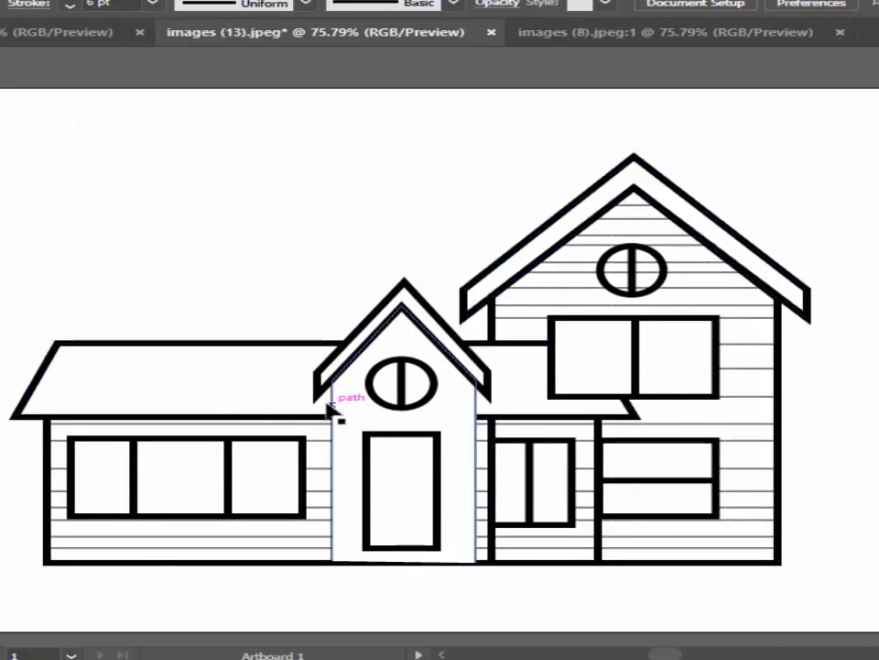
ctrl+click(334, 409)
click(153, 4)
click(184, 192)
click(181, 200)
mouse_move(181, 200)
mouse_down()
mouse_move(148, 197)
mouse_move(381, 216)
mouse_move(244, 157)
mouse_up()
ctrl+click(323, 508)
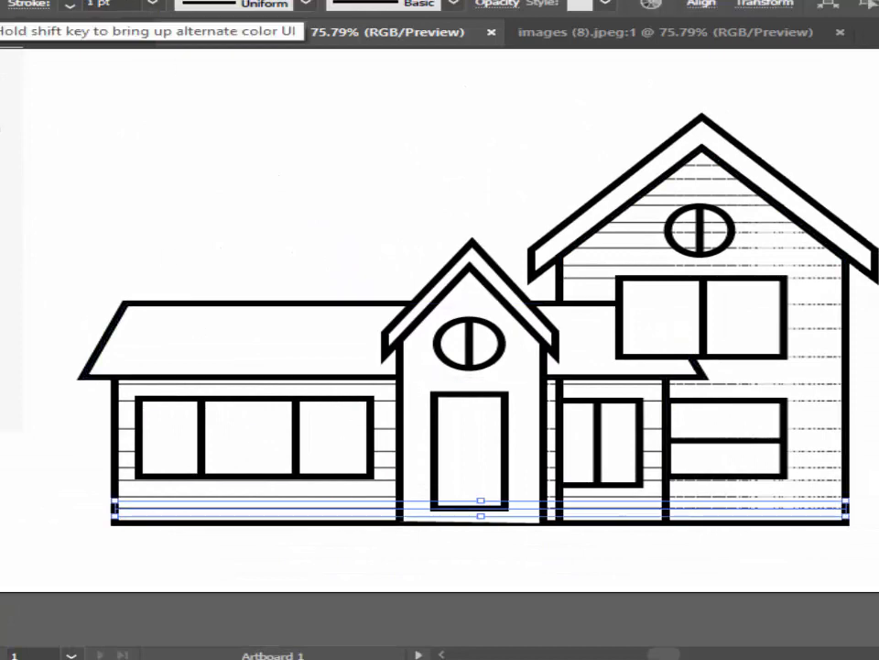
ctrl+click(55, 270)
click(84, 371)
click(148, 509)
click(82, 541)
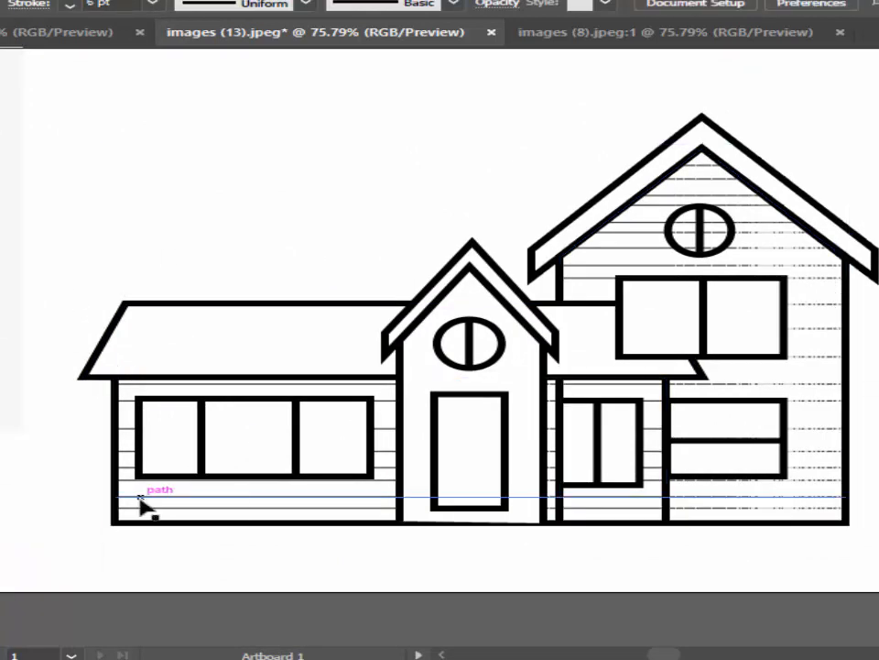
Step: Change the stroke colour of the two lowest siding lines from black to a very pale grey
click(140, 497)
double_click(67, 321)
click(102, 202)
key(Return)
click(361, 145)
click(369, 507)
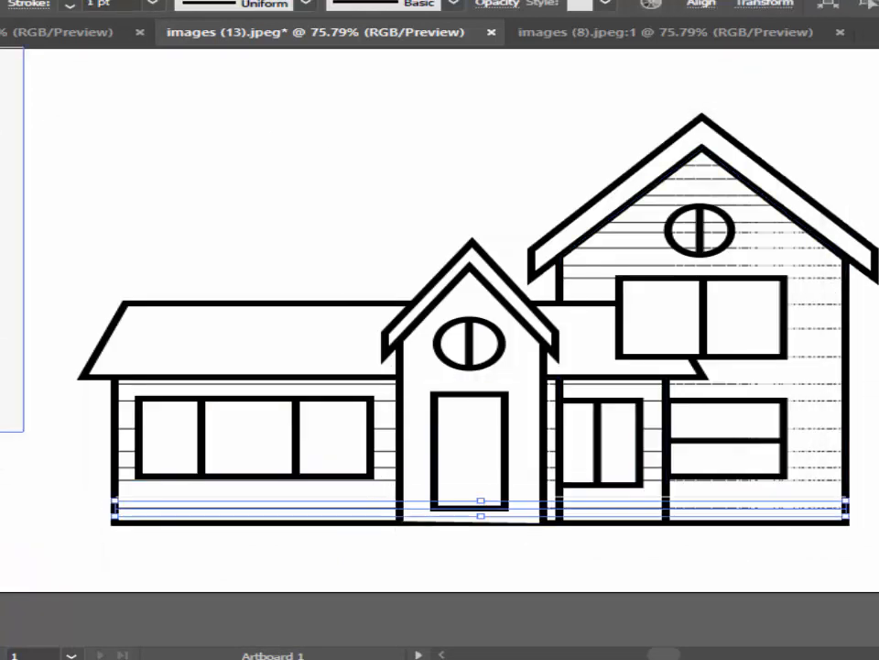
double_click(7, 366)
click(97, 203)
click(692, 202)
click(518, 192)
Step: Change the third siding line from the ground, just below the long window, to a very pale pinkish grey stroke
click(130, 480)
double_click(8, 367)
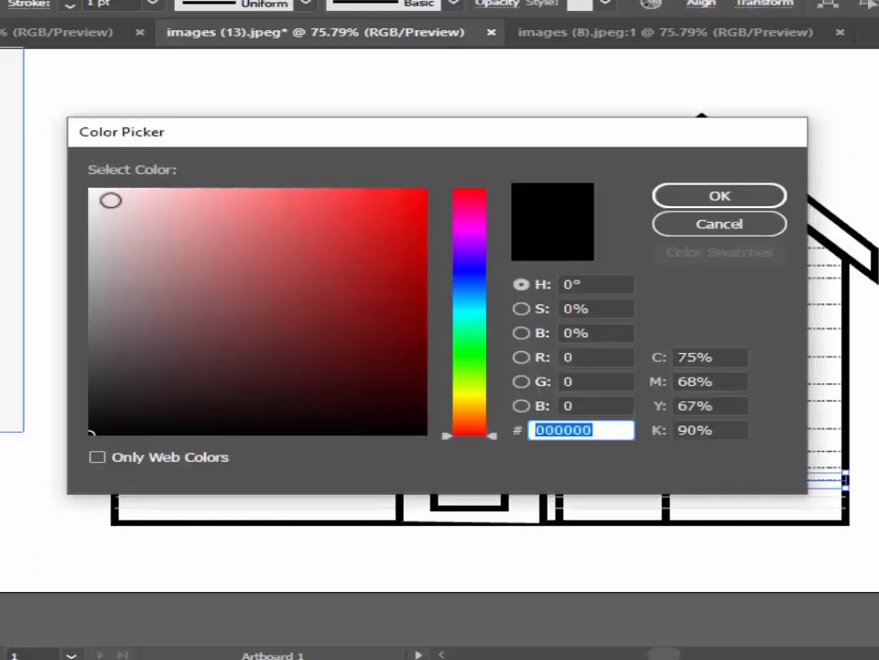
click(110, 200)
click(719, 196)
click(518, 192)
Step: Recolour the fourth siding line from the ground, level with the long window's lower part, to a very pale grey stroke
click(383, 469)
double_click(8, 367)
click(108, 198)
click(719, 197)
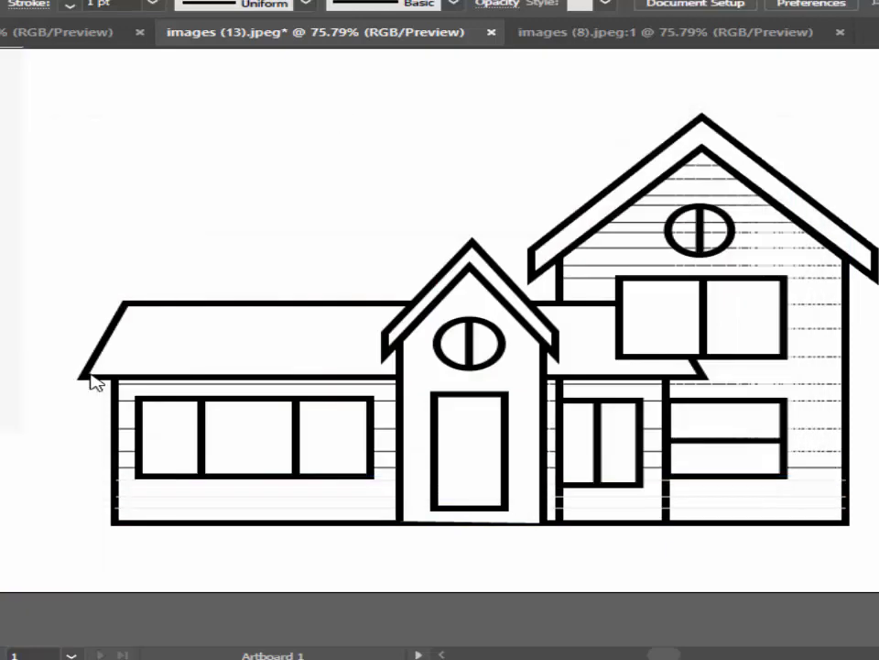
click(396, 469)
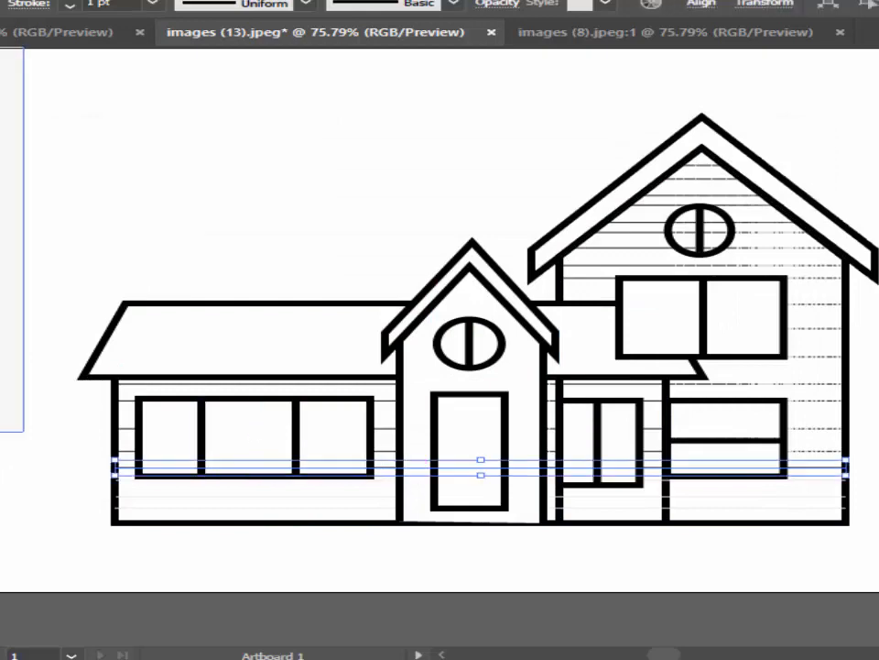
double_click(8, 366)
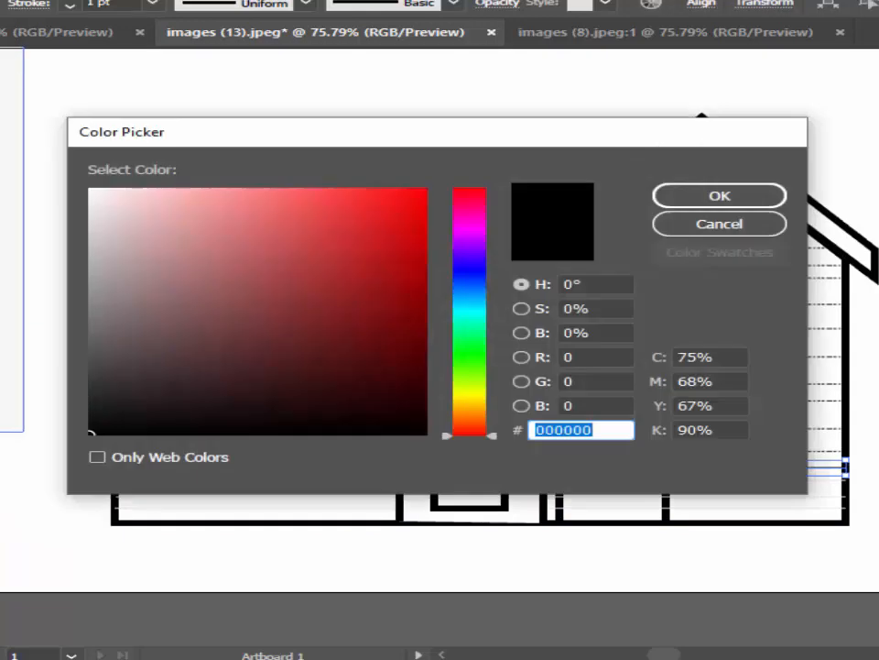
click(103, 205)
click(689, 202)
click(327, 144)
Step: Set the stroke colour of the fifth siding line from the ground to EFE8E8
click(388, 452)
double_click(4, 370)
click(97, 202)
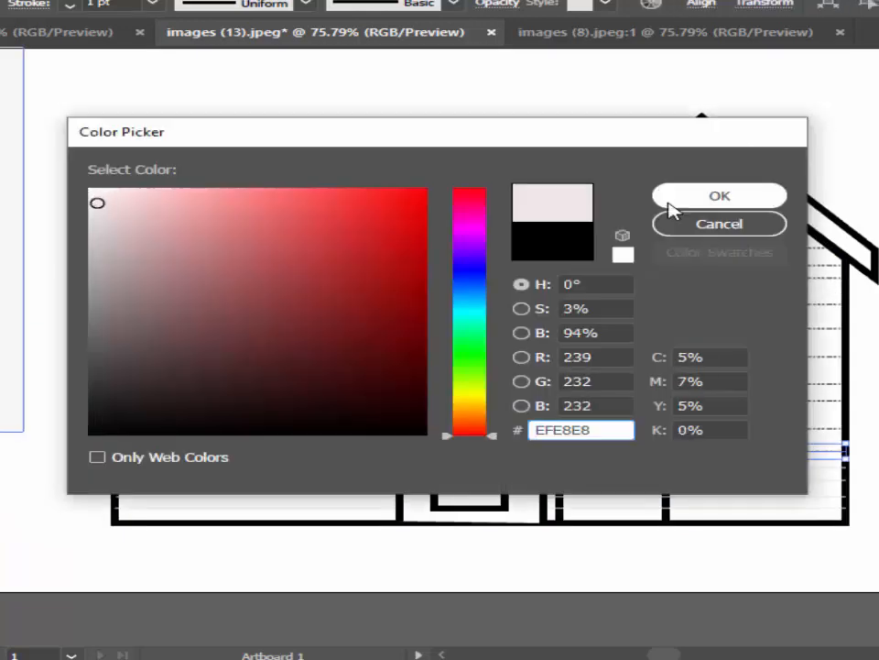
click(670, 202)
click(326, 144)
Step: Recolour the siding lines level with the long window's upper edge and its middle to very pale strokes
click(389, 400)
double_click(3, 368)
click(98, 206)
click(689, 198)
click(330, 142)
click(388, 428)
double_click(3, 368)
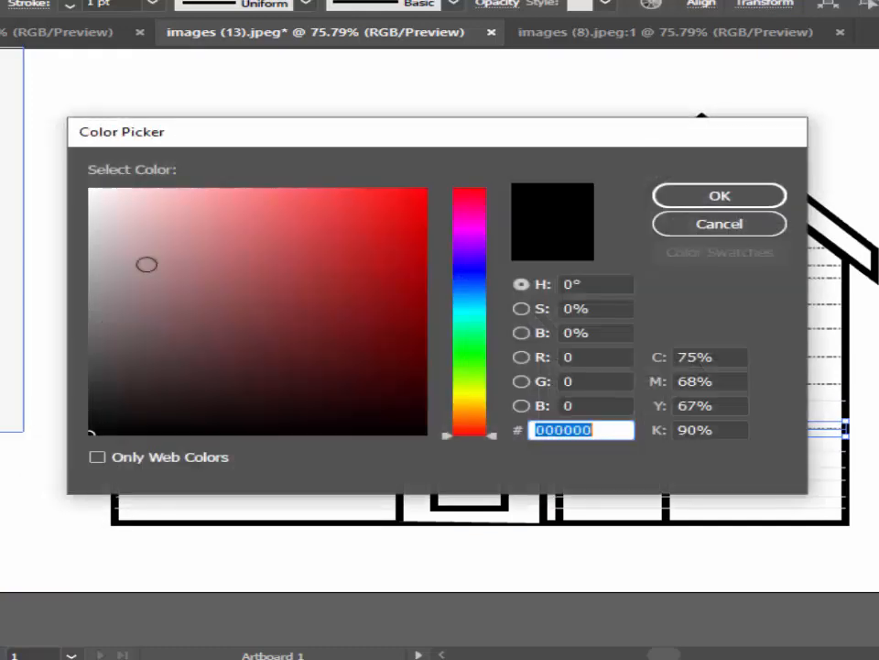
click(128, 210)
click(689, 198)
Step: Set the siding line just under the low roof to F2E4E4 and the short one below the upper window to a similar pale colour
click(259, 392)
double_click(3, 368)
click(108, 198)
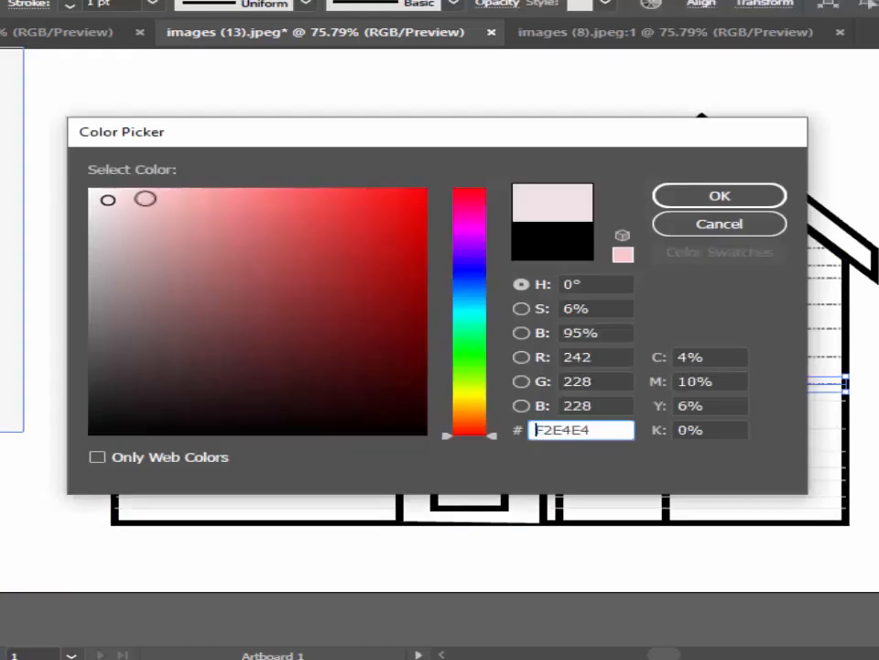
click(689, 198)
click(328, 143)
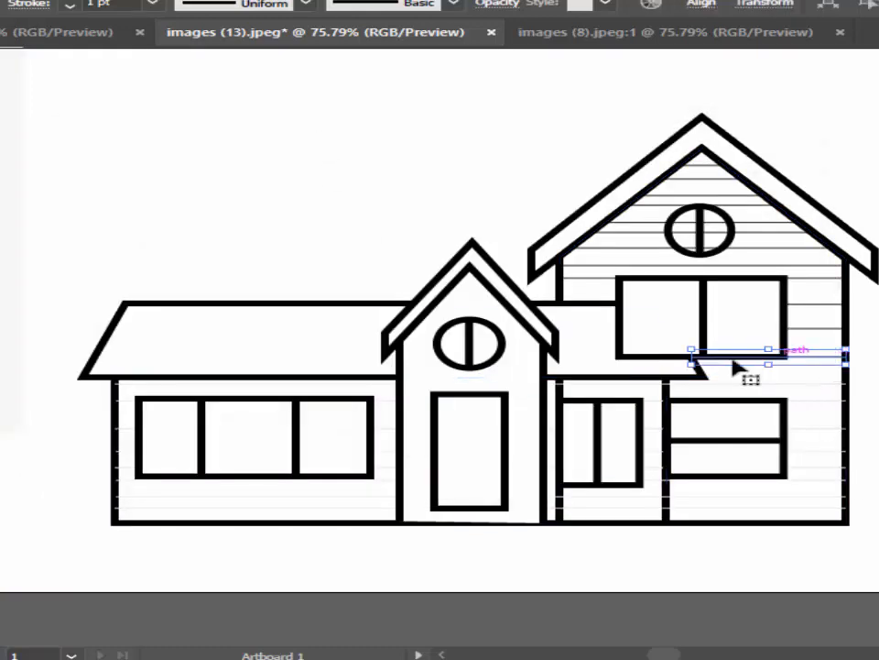
double_click(3, 368)
click(104, 205)
click(690, 203)
click(329, 142)
Step: Set the stroke colours of the two short siding lines beside the upper window to F2E7E7 and F2E4E4
click(811, 329)
double_click(3, 368)
click(105, 199)
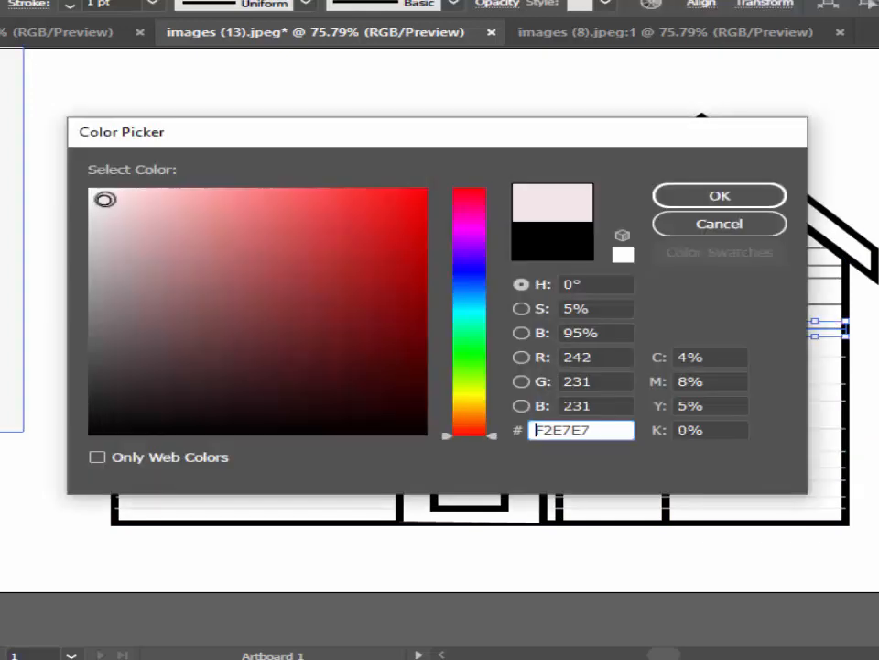
click(689, 198)
click(824, 307)
double_click(3, 368)
click(108, 199)
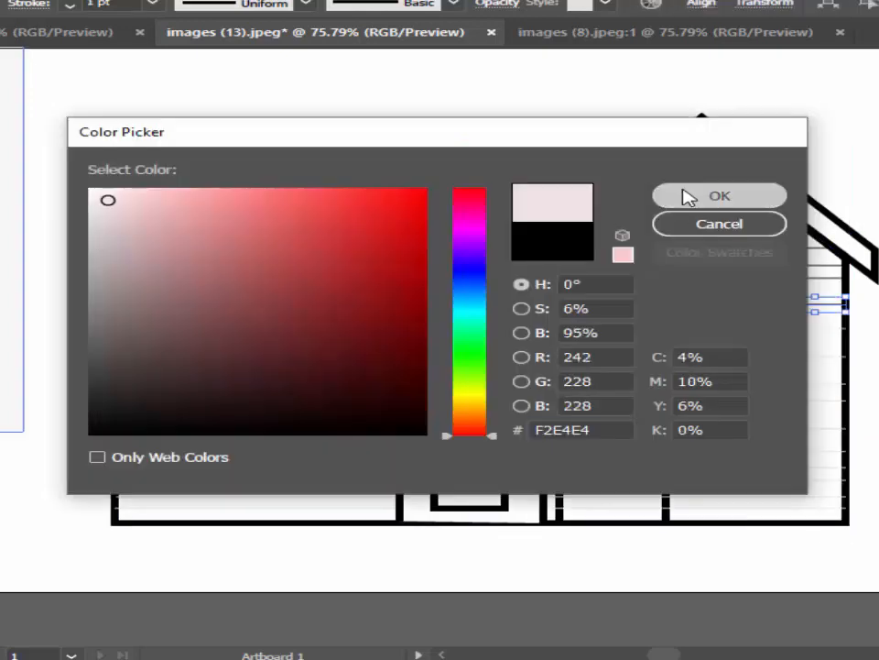
click(689, 198)
Step: Recolour the siding line at the upper window's top edge and the one just above it to a very pale pinkish grey
double_click(3, 368)
click(104, 200)
click(691, 197)
click(330, 142)
click(821, 266)
double_click(3, 369)
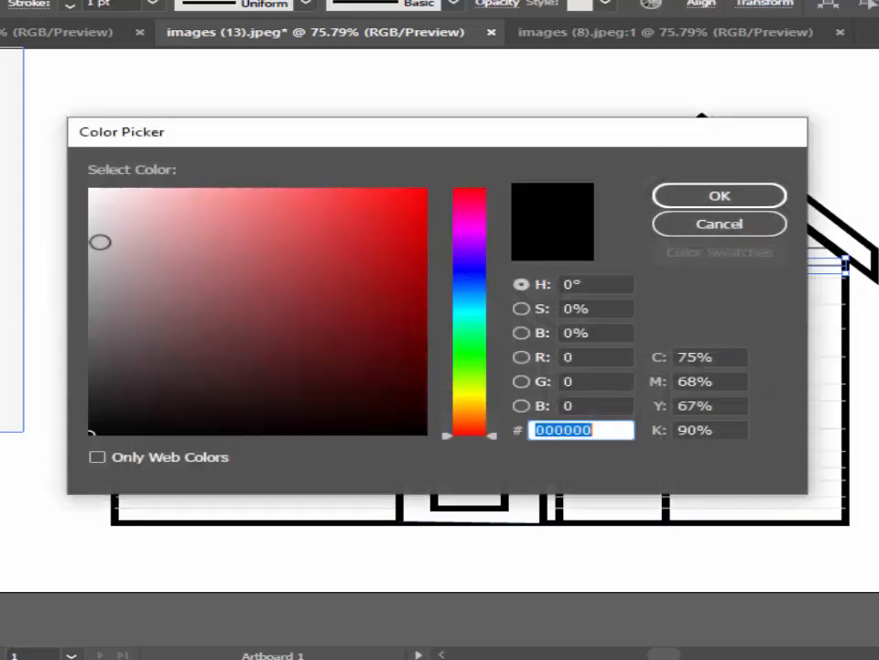
click(106, 201)
click(690, 198)
Step: Recolour the two siding lines level with the lower half of the tall gable's round window to a pale grey stroke
double_click(3, 368)
click(104, 212)
click(704, 195)
click(450, 195)
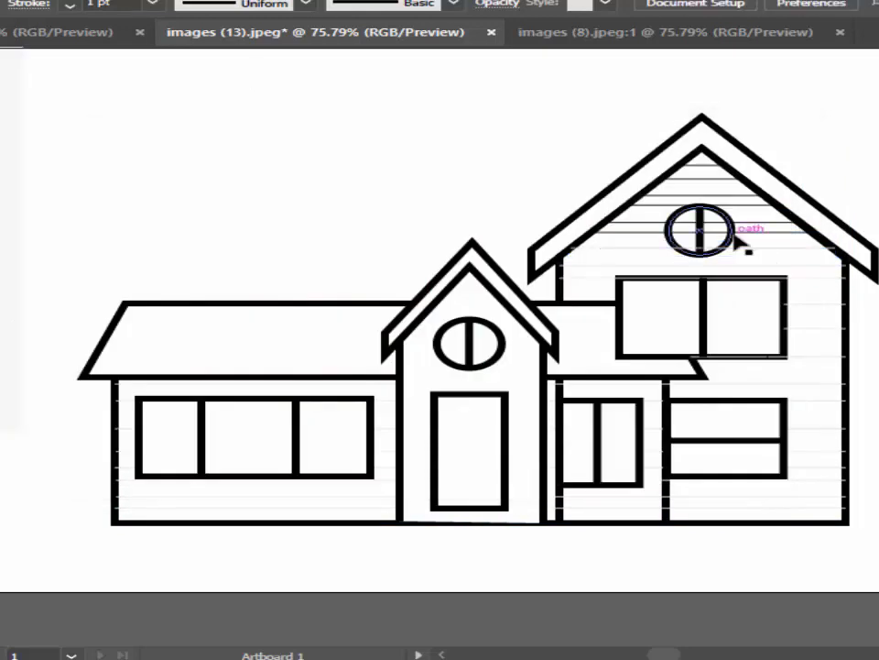
click(806, 233)
click(451, 195)
click(634, 234)
double_click(2, 368)
click(105, 210)
click(704, 195)
click(451, 195)
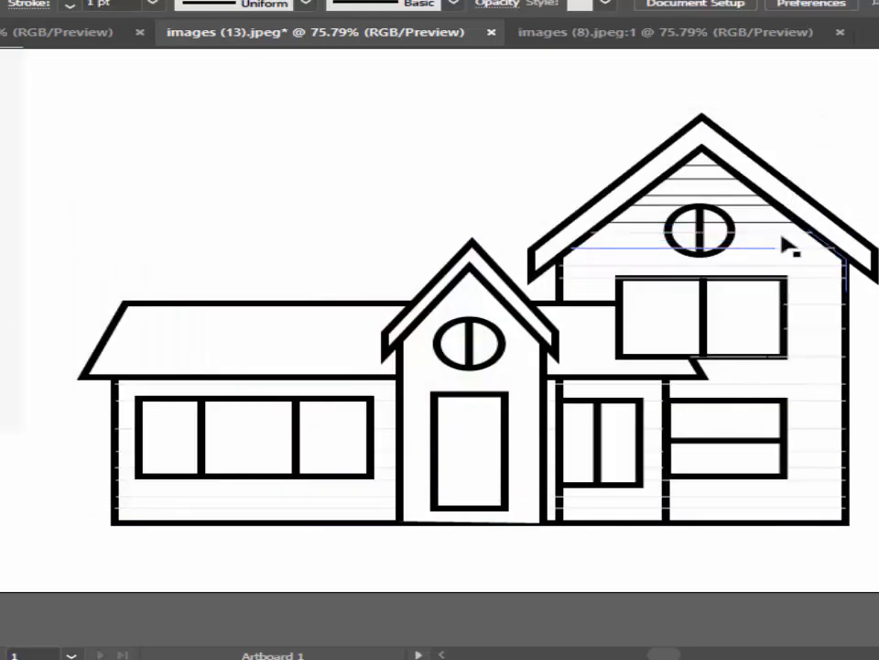
Step: Recolour the next three siding lines, from the round window's upper half to just above it, to a pale grey stroke
double_click(3, 368)
click(104, 211)
click(703, 195)
double_click(3, 368)
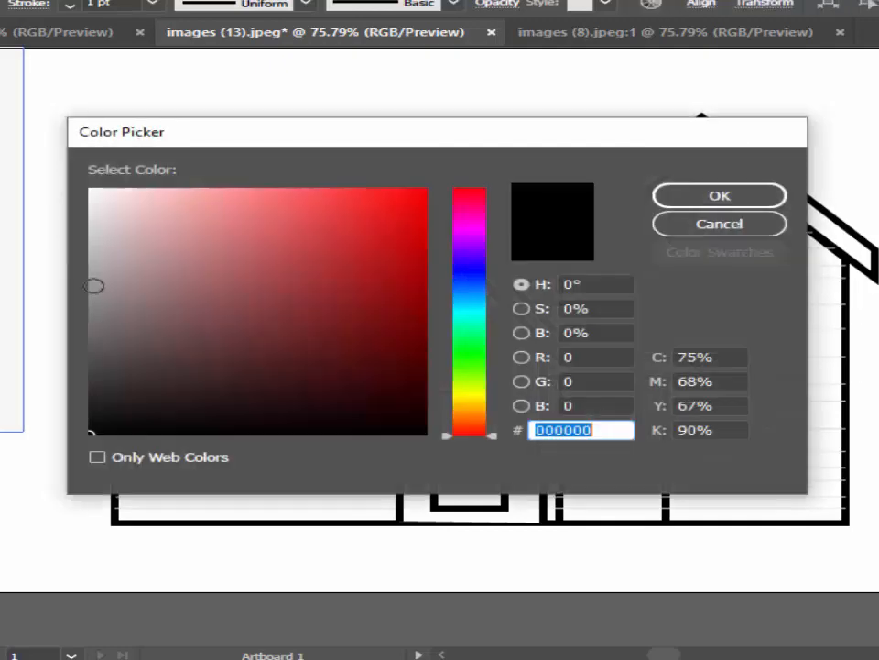
click(105, 211)
click(718, 195)
double_click(3, 369)
click(111, 203)
click(718, 195)
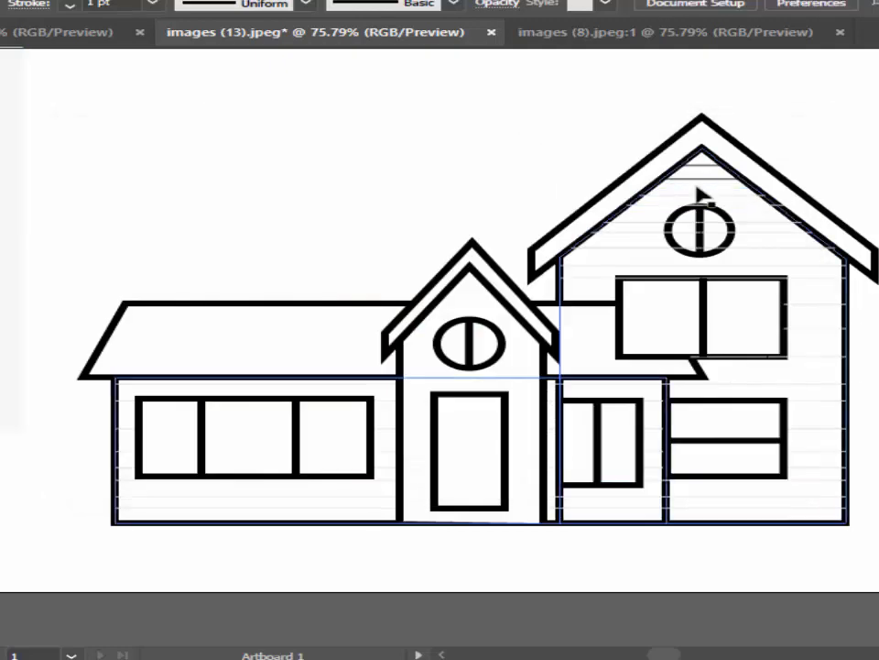
Step: Recolour the two topmost siding lines under the tall gable's peak to a pale grey stroke
click(702, 179)
double_click(3, 368)
click(109, 207)
click(718, 195)
click(521, 146)
double_click(3, 368)
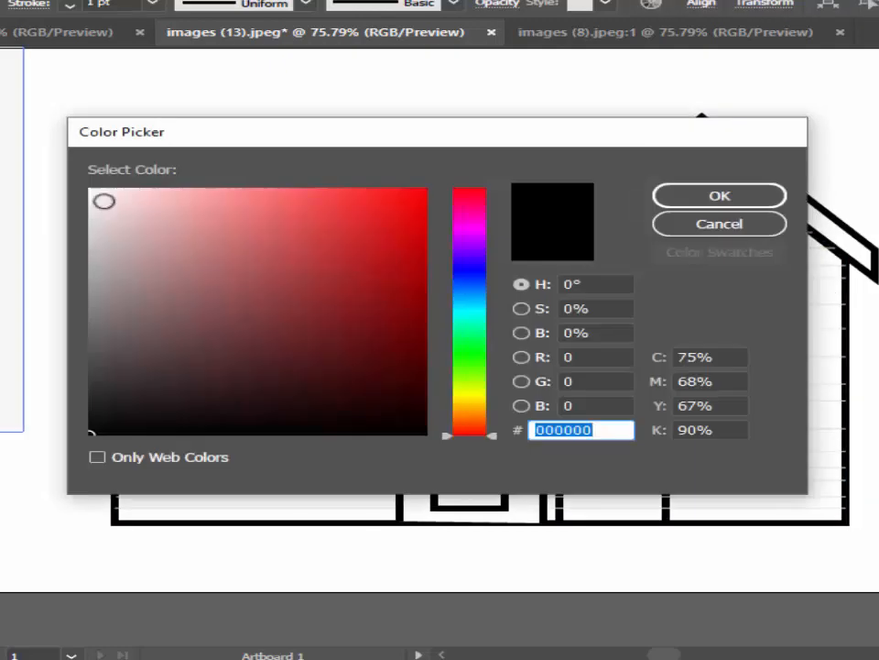
click(104, 200)
click(718, 195)
click(526, 160)
Step: Sample the reference's dark grey onto the tall gable's roof band and copy the same appearance to the porch's gable roof
click(569, 217)
key(i)
click(3, 220)
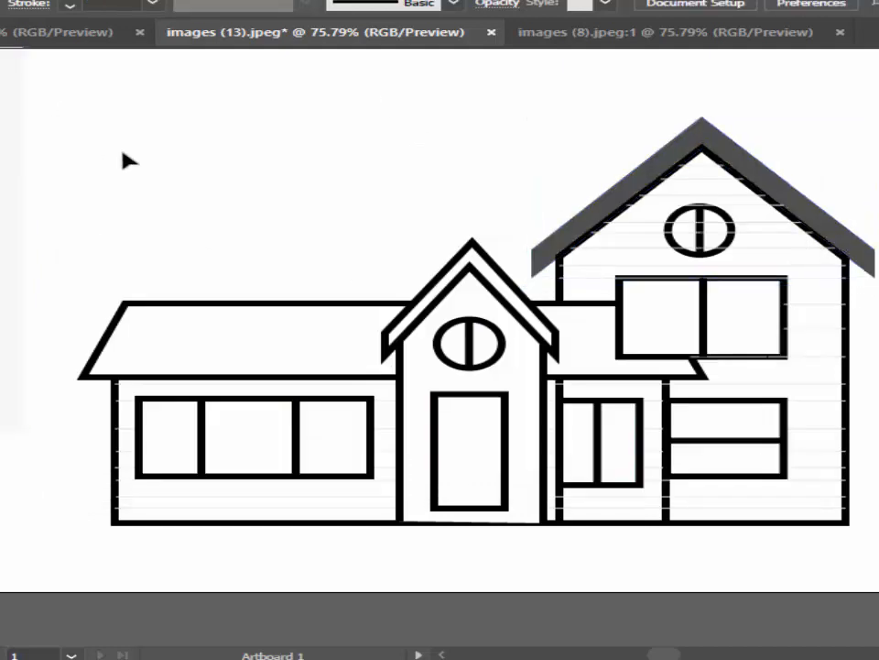
click(440, 271)
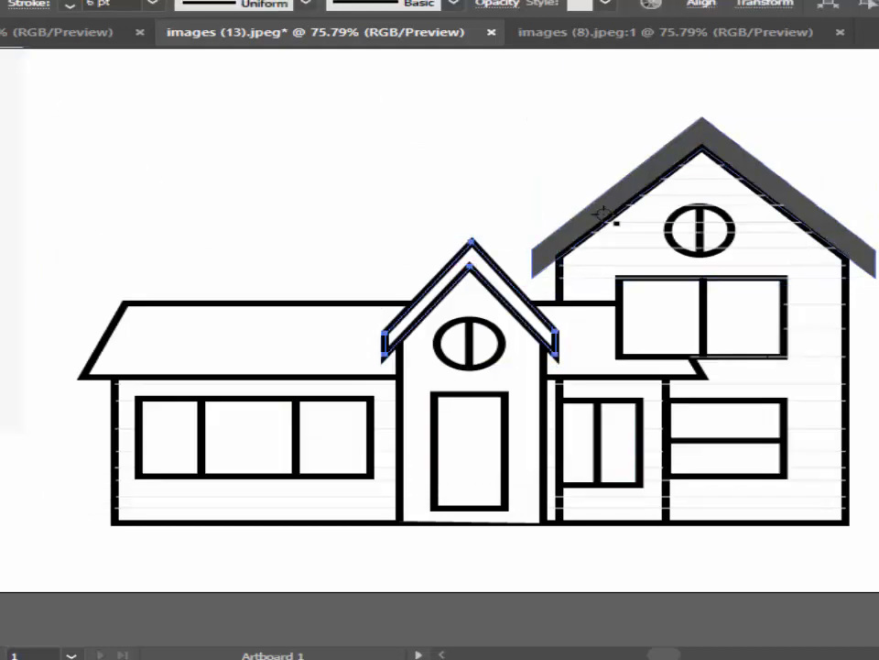
click(602, 214)
key(v)
click(174, 215)
Step: Sample the darker roof colour of the reference house onto the long low roof shape
drag(186, 216, 418, 155)
click(412, 246)
key(i)
click(18, 171)
key(v)
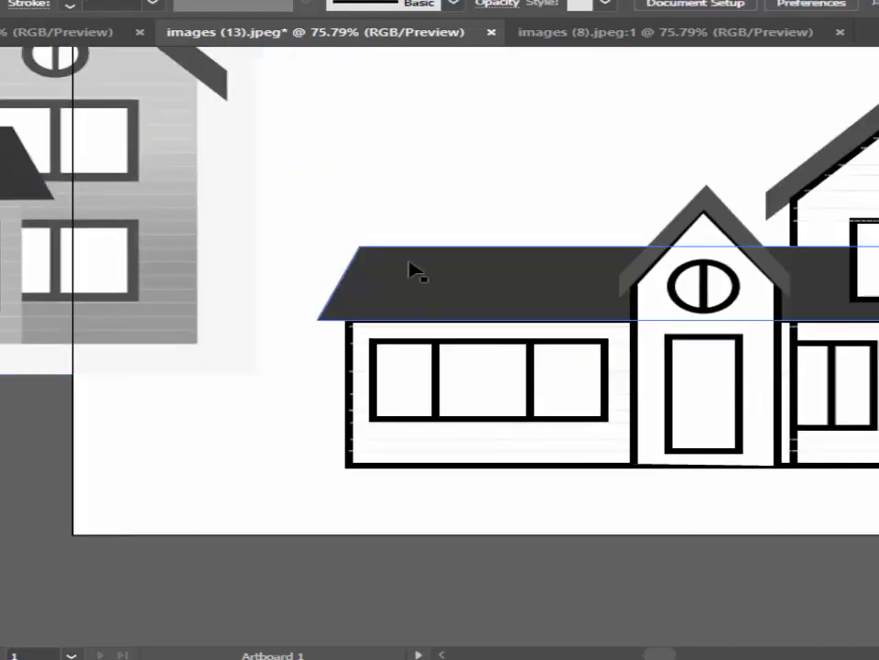
Step: Add a small black vertical handle to the porch door, near the door's left edge
click(339, 198)
drag(338, 199, 624, 332)
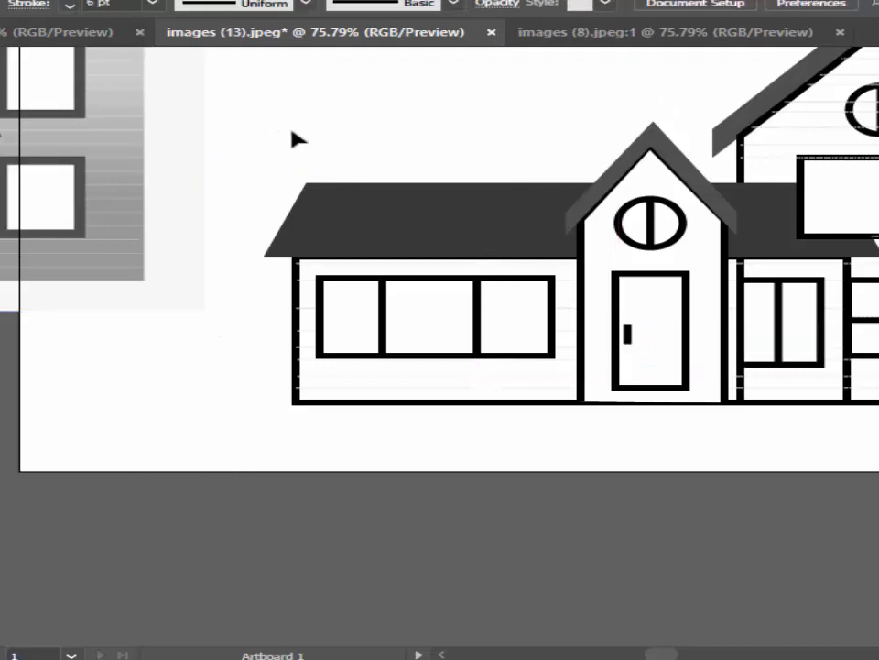
drag(294, 137, 430, 236)
Step: Try recolouring the three-pane window's outlines, giving the middle pane an EAE4E4 stroke
click(448, 363)
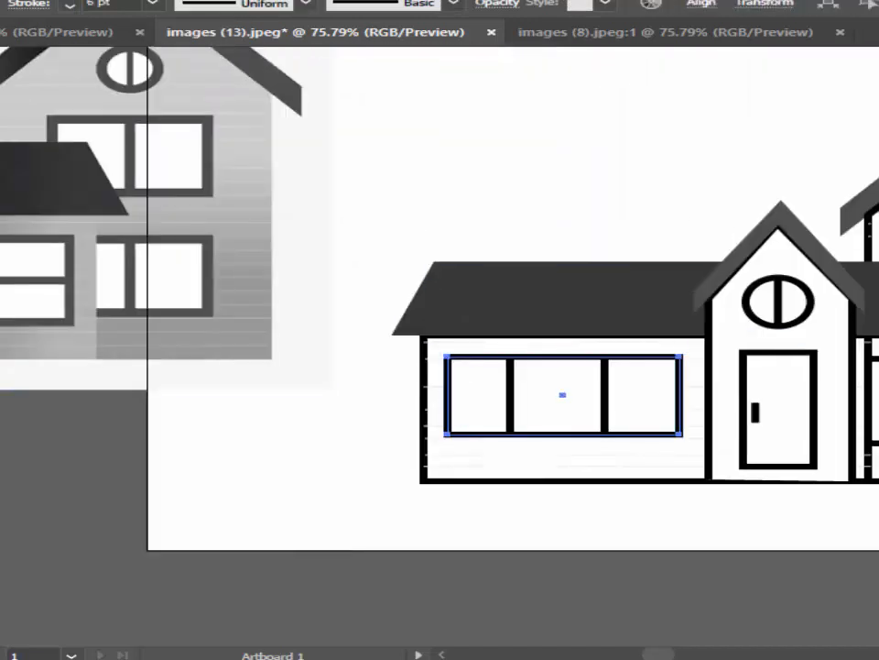
click(153, 4)
click(180, 195)
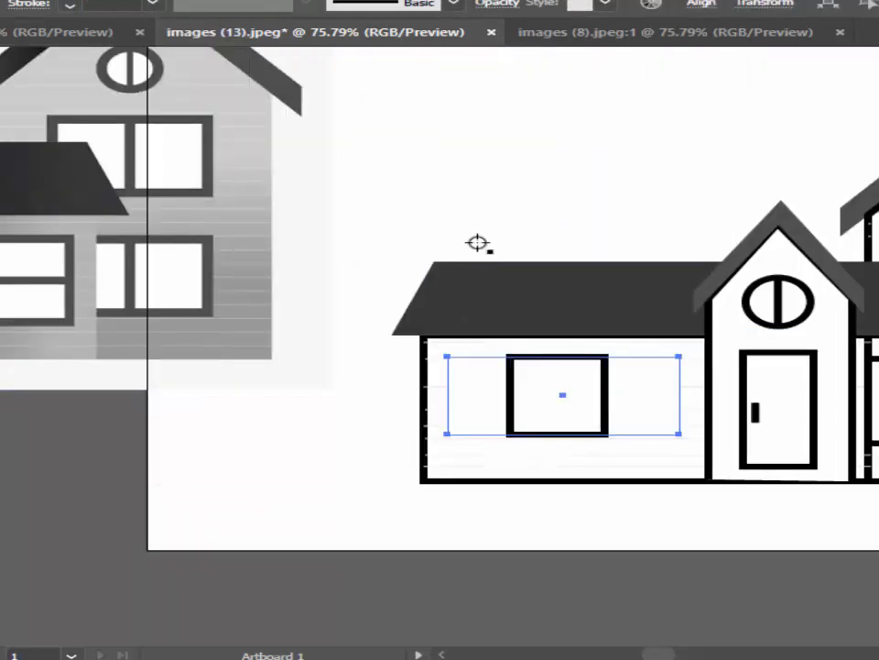
click(549, 361)
double_click(1, 430)
click(100, 205)
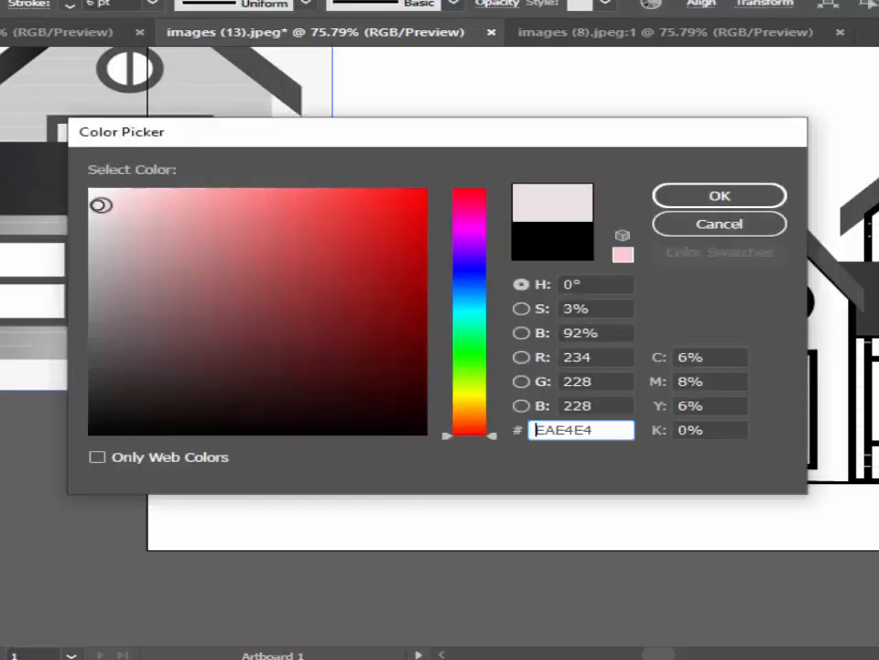
click(718, 195)
click(394, 183)
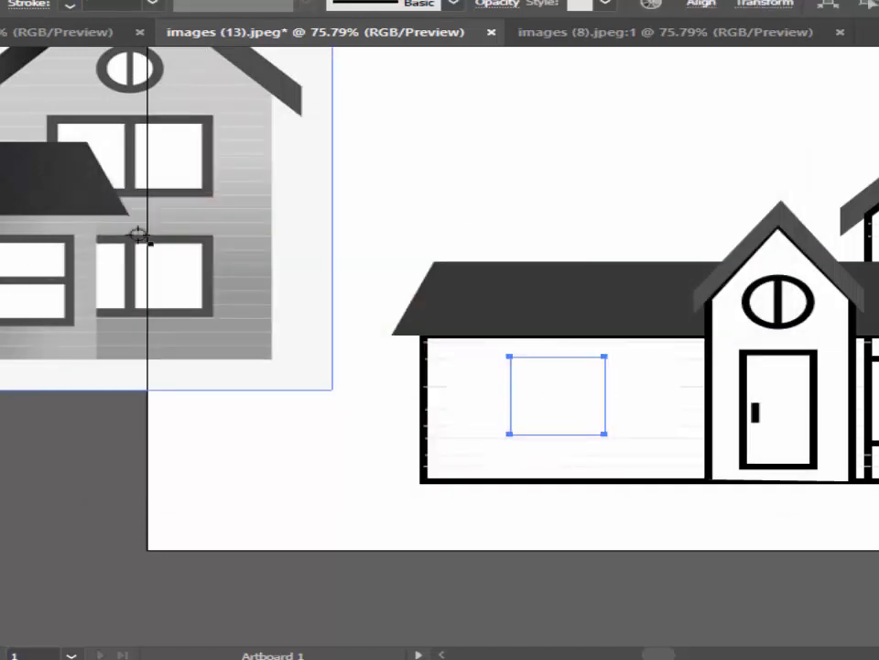
Step: Set the stroke weight of the three-pane window's middle pane to 6 pt
click(153, 4)
click(197, 194)
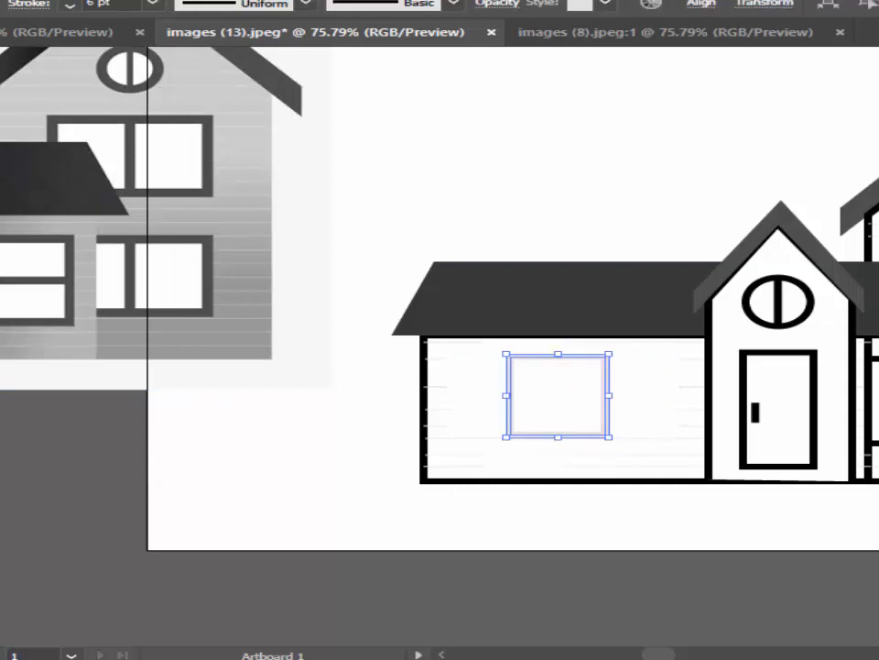
click(153, 4)
click(187, 194)
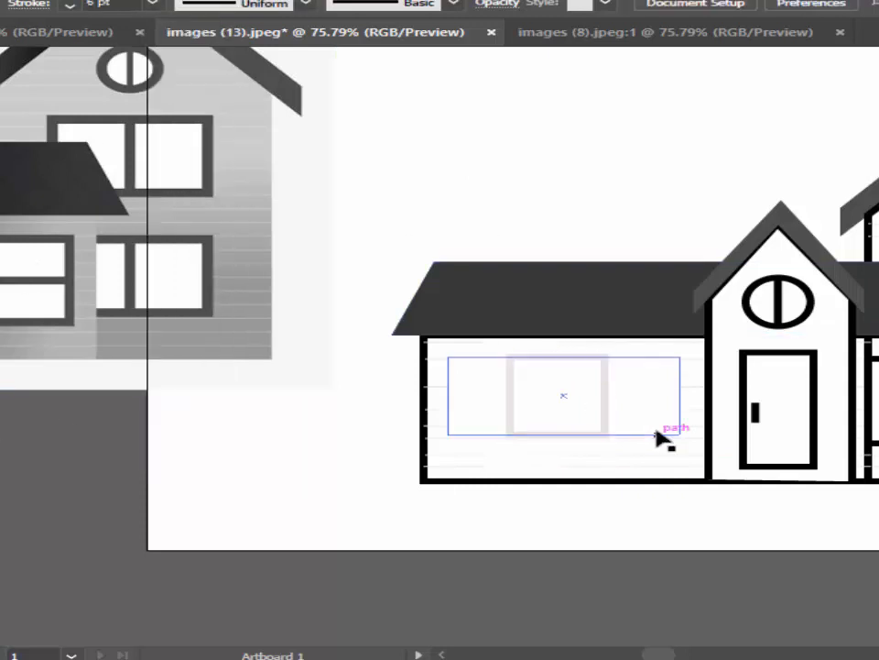
Step: Try a pale 6 pt stroke on the outer frame of the three-pane window
double_click(2, 430)
click(108, 200)
click(719, 195)
click(559, 182)
click(613, 359)
click(155, 4)
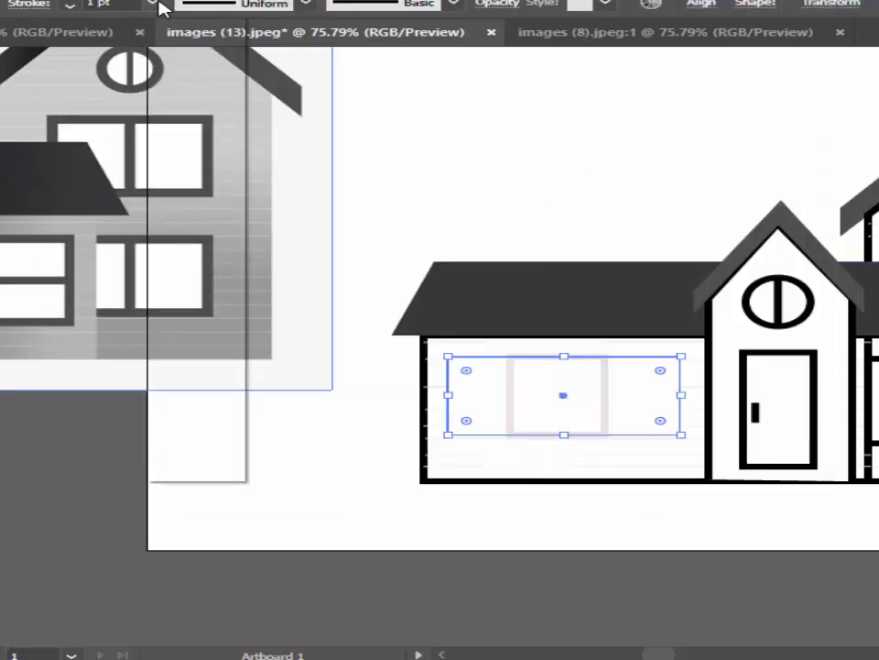
click(189, 194)
click(393, 188)
mouse_move(551, 410)
mouse_down()
mouse_move(157, 369)
mouse_move(557, 432)
mouse_up()
click(490, 407)
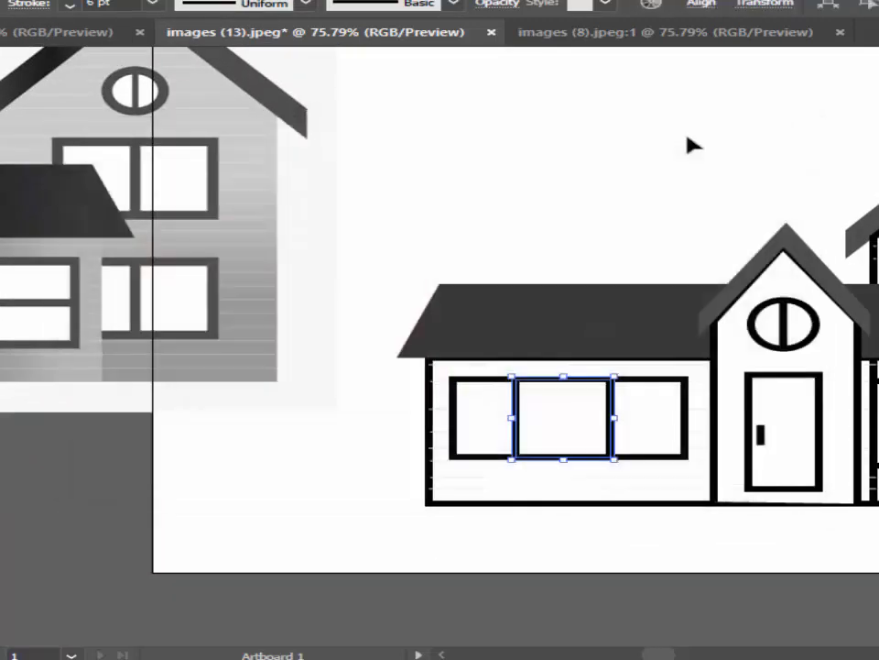
Step: Try a pale pinkish grey stroke on the middle pane of the three-pane window
click(691, 144)
drag(636, 255, 154, 282)
click(628, 335)
click(152, 3)
click(188, 88)
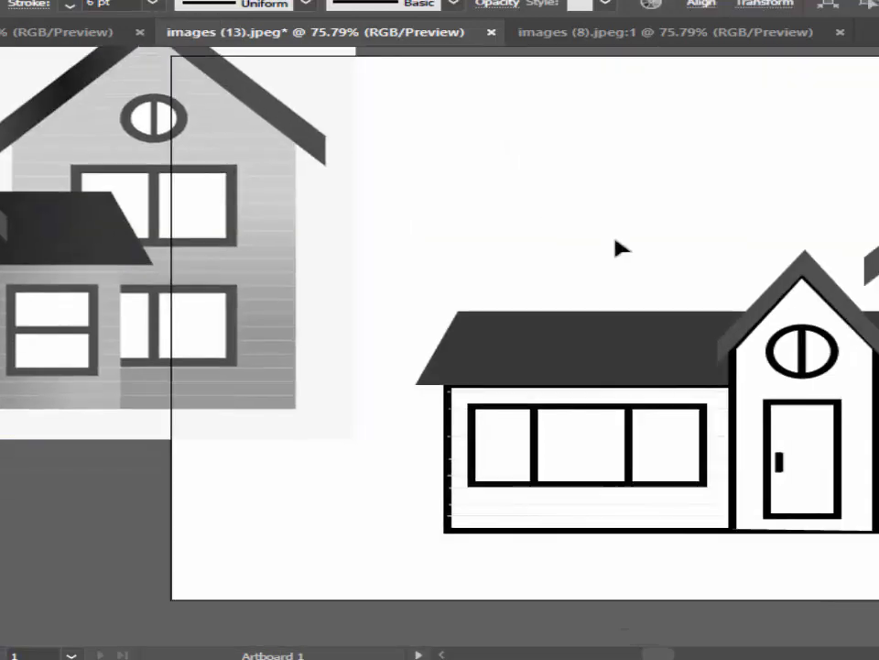
drag(618, 247, 519, 226)
drag(816, 357, 596, 331)
click(187, 414)
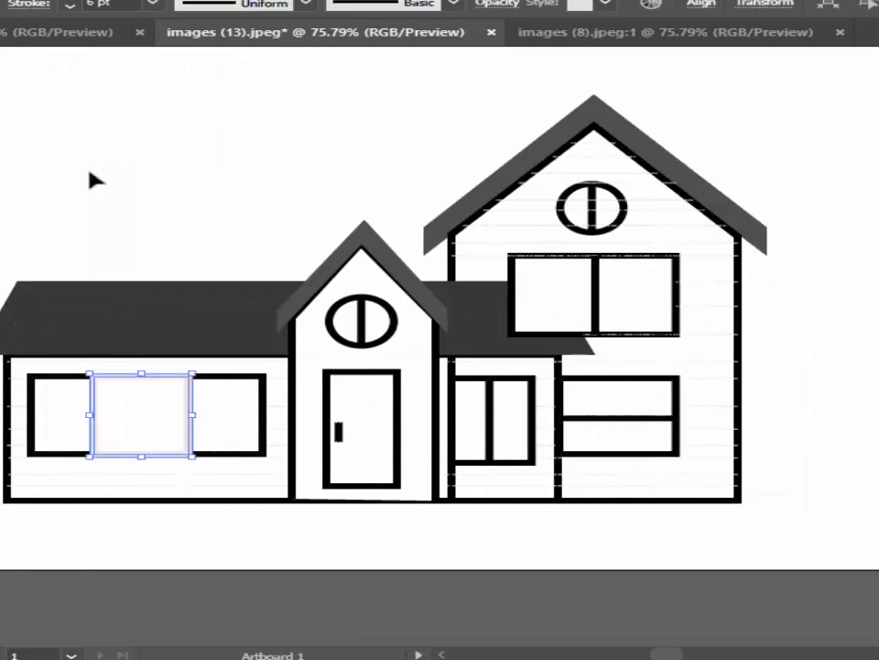
Step: Recolour the main wall outline from black to a very pale pinkish grey stroke
click(739, 278)
double_click(2, 532)
click(98, 198)
click(720, 195)
click(825, 167)
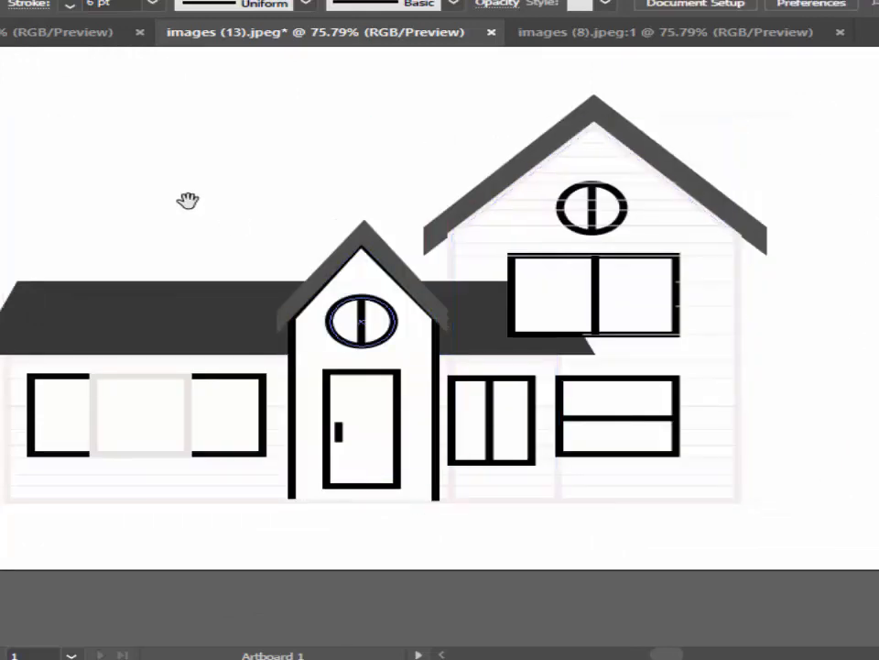
Step: Recolour the porch wall's outline beneath the small gable roof to a near-white stroke
drag(187, 200, 232, 175)
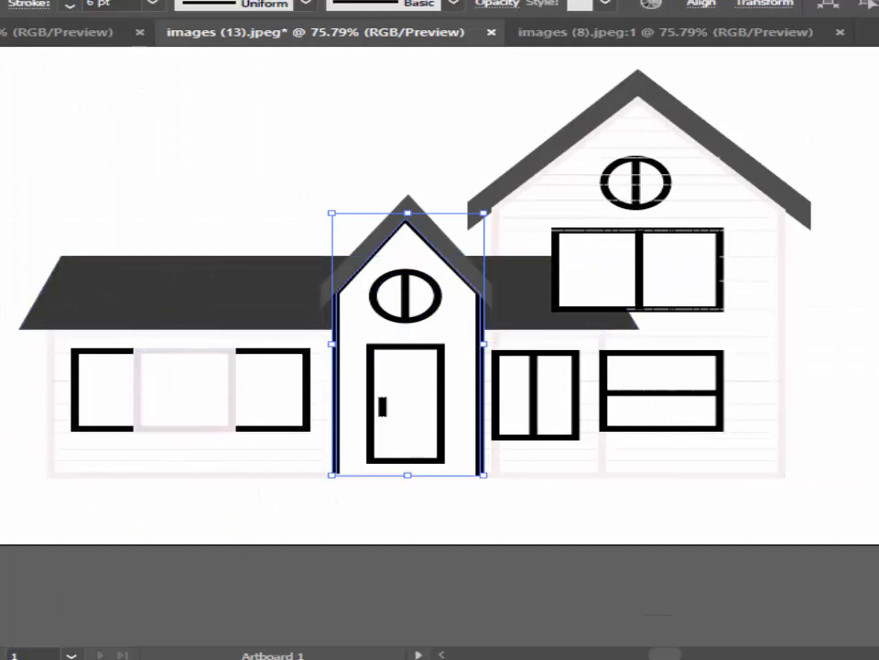
double_click(1, 532)
click(91, 194)
click(689, 196)
click(376, 142)
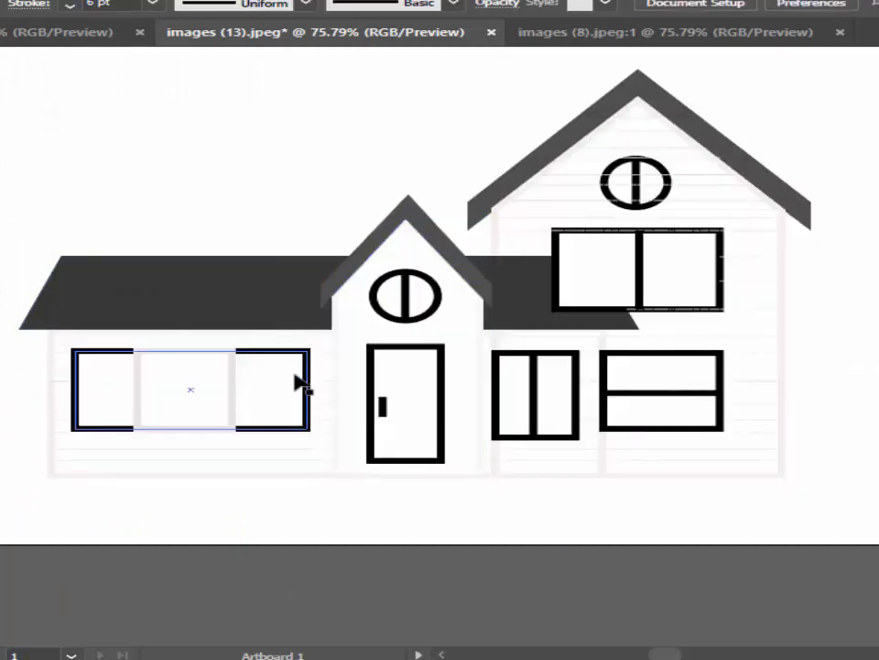
Step: Set the stroke of the three-pane window's middle pane to black
double_click(2, 531)
click(718, 195)
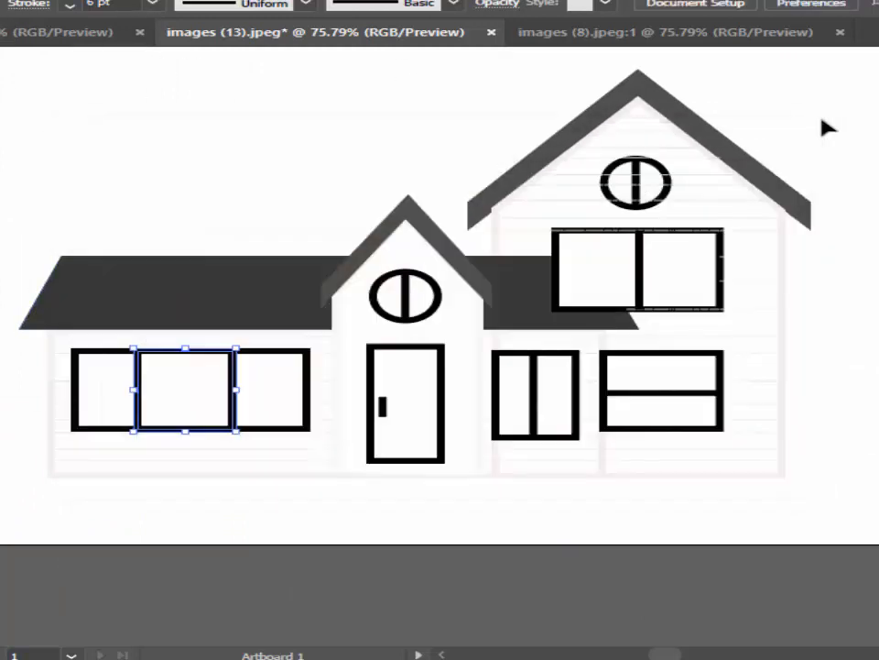
click(825, 127)
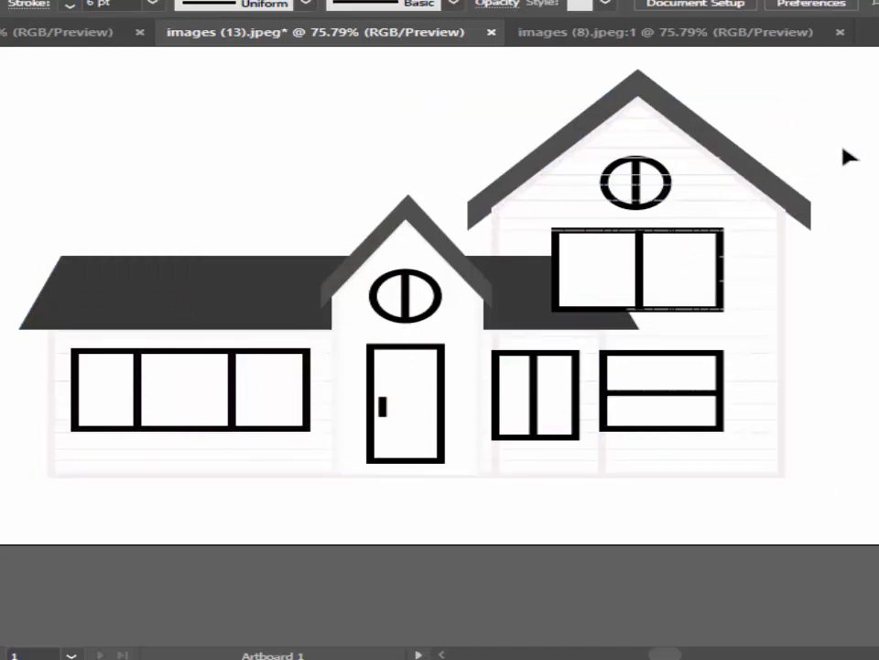
Step: Send the tall gable's round window to the back of the stacking order
key(ctrl+v)
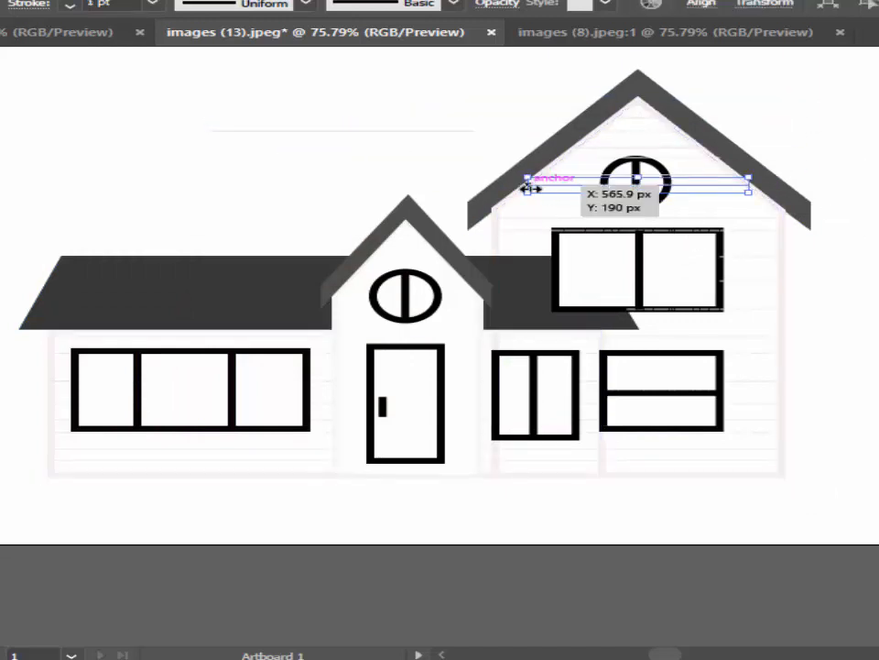
drag(529, 189, 510, 201)
click(644, 209)
right_click(644, 210)
click(529, 520)
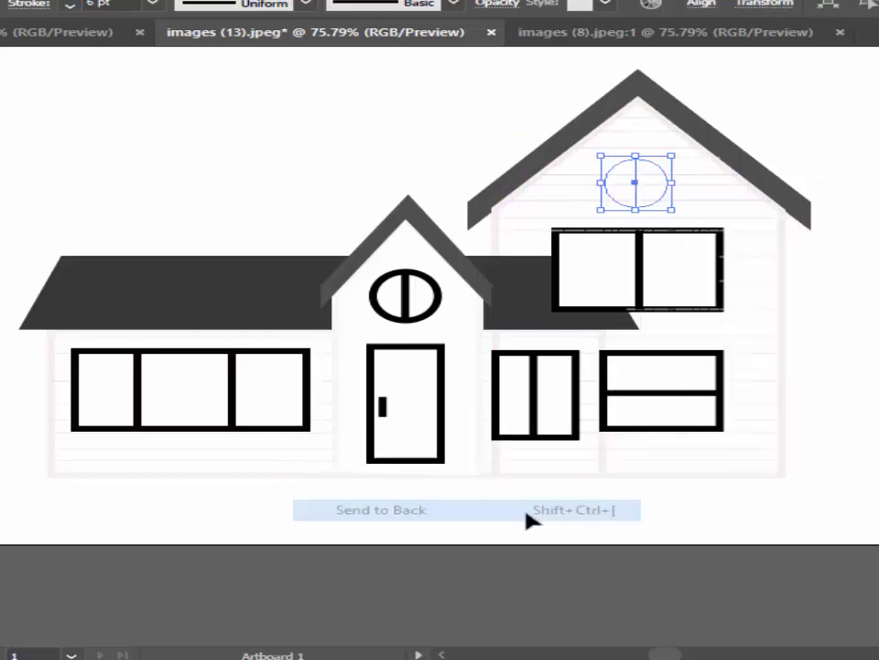
Step: Send the siding lines crossing the round window's lower half and centre in the tall gable to the back
click(739, 199)
right_click(739, 200)
mouse_move(806, 551)
click(544, 617)
click(667, 185)
right_click(700, 85)
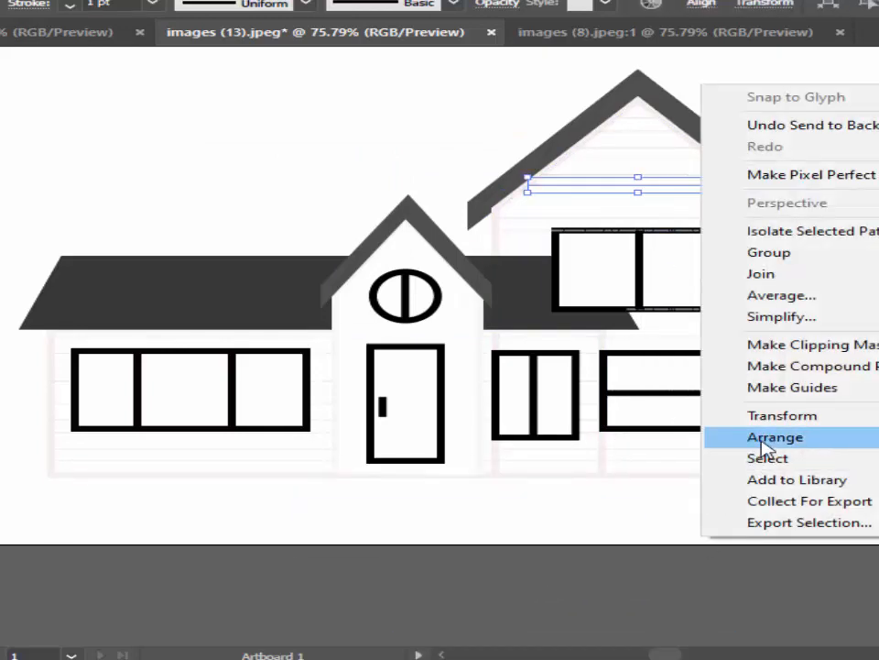
mouse_move(762, 439)
click(541, 503)
Step: Send the two siding lines across the upper half and top edge of the tall gable's round window to the back
click(645, 174)
right_click(644, 490)
mouse_move(719, 393)
click(545, 458)
click(652, 158)
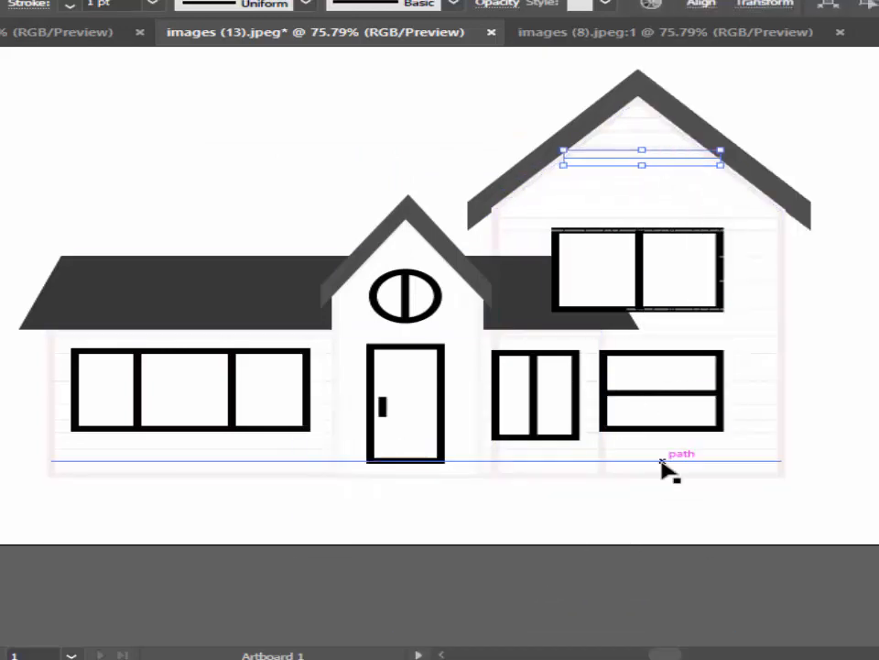
right_click(662, 461)
mouse_move(733, 364)
click(525, 432)
Step: Send the siding line just above the tall gable's round window to the back
click(821, 275)
click(783, 231)
click(824, 219)
click(652, 147)
right_click(703, 210)
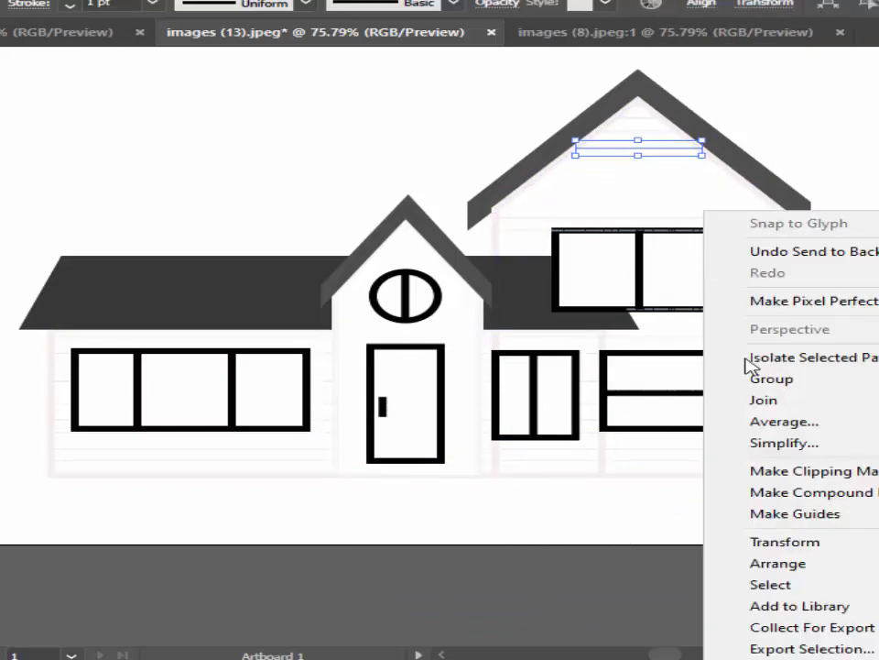
mouse_move(775, 563)
click(573, 629)
Step: Send the main wall shape to the back, behind the round window and the siding lines
click(784, 229)
right_click(783, 229)
mouse_move(829, 564)
click(638, 624)
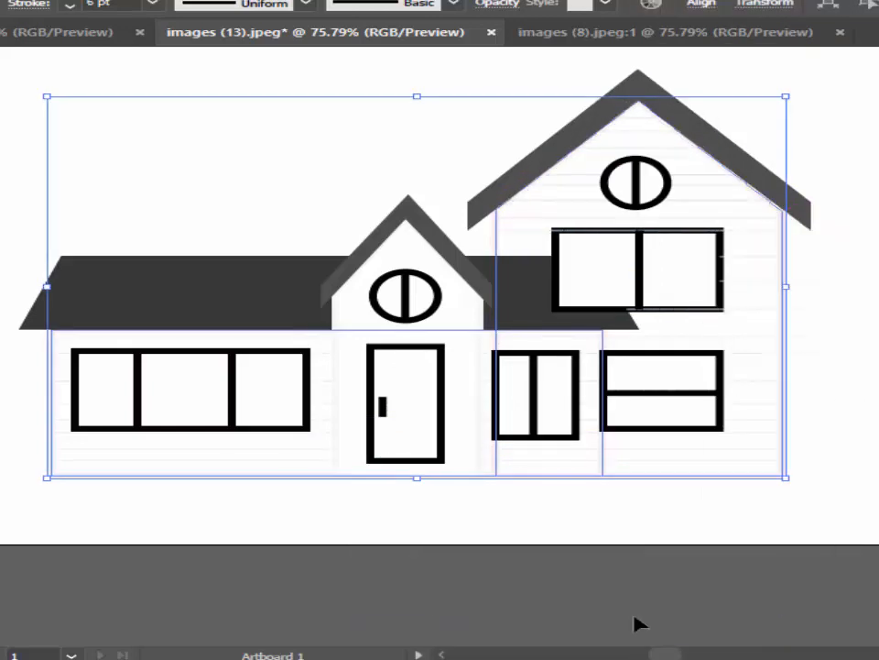
click(642, 623)
drag(237, 178, 240, 268)
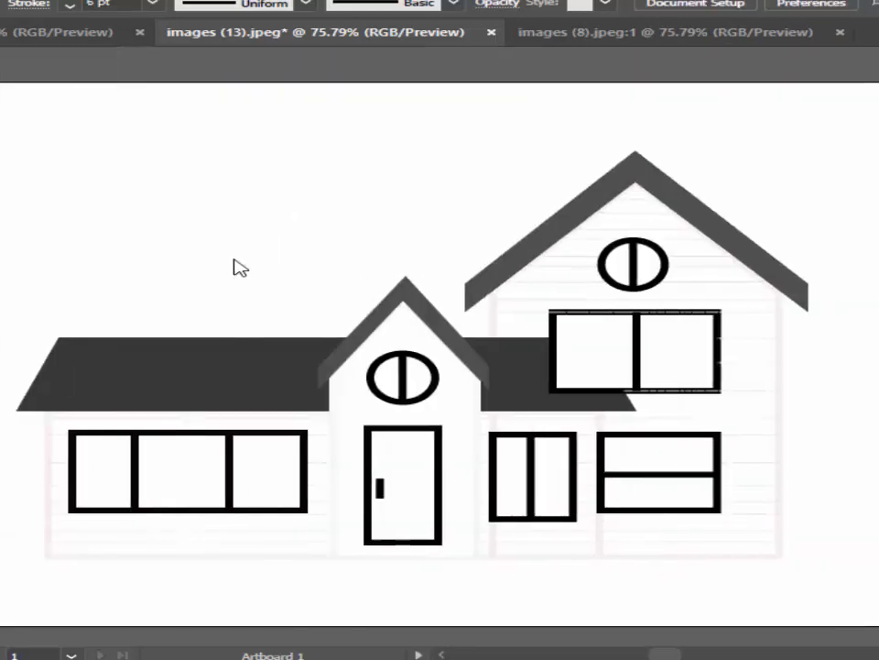
Step: Try sending the siding line at the upper window's top edge and the two short lines beside the window to the back
right_click(709, 307)
click(652, 605)
right_click(772, 341)
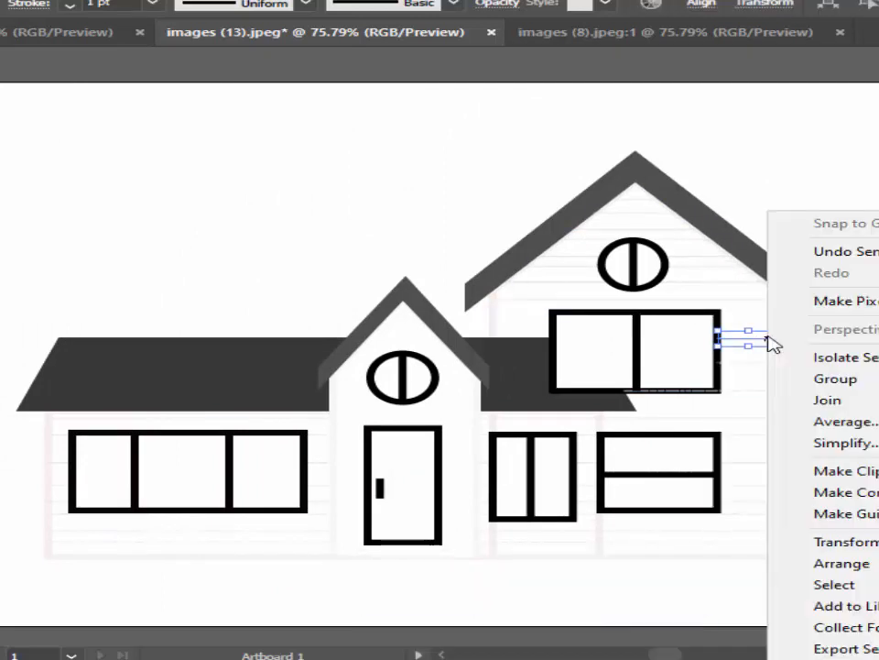
mouse_move(834, 563)
click(645, 624)
right_click(771, 363)
click(729, 629)
click(824, 431)
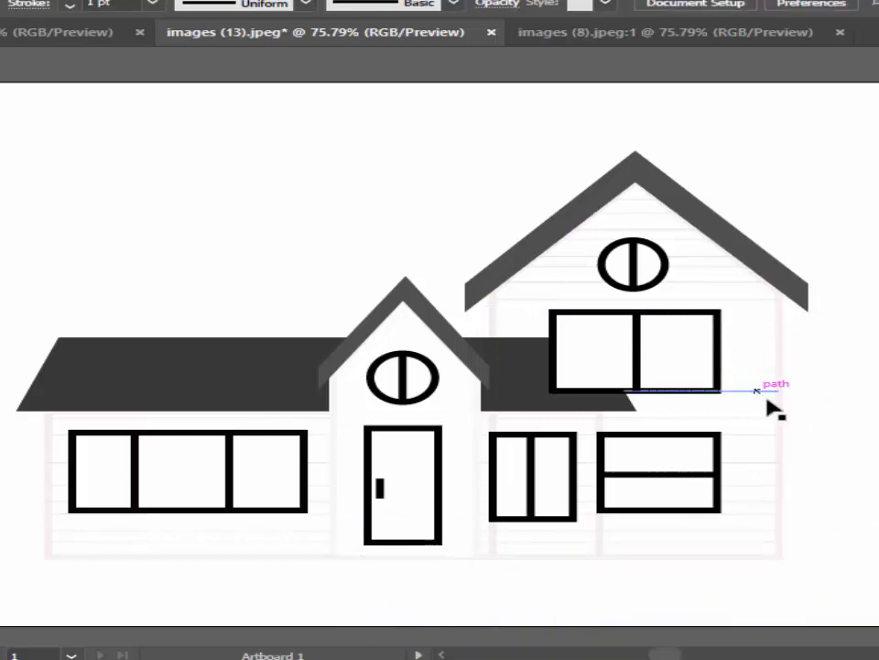
Step: Undo the last send-to-back changes made to the siding lines around the upper window
key(ctrl+z)
key(ctrl+z)
key(ctrl+z)
key(ctrl+z)
click(798, 435)
Step: Send the upper window's frame and its vertical divider to the back
right_click(554, 330)
click(470, 628)
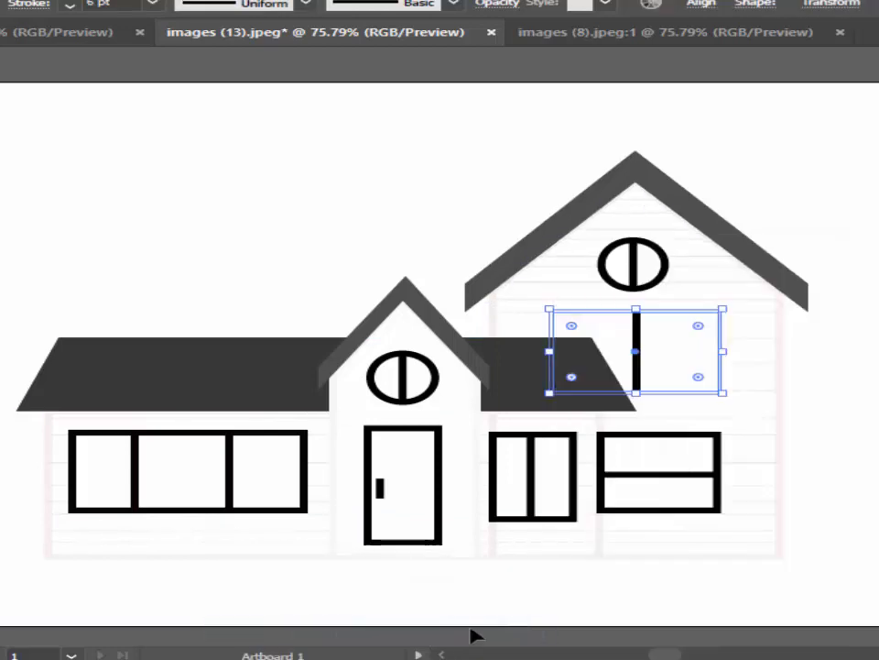
click(470, 628)
right_click(636, 352)
mouse_move(700, 563)
click(552, 628)
click(552, 627)
Step: Send the siding line level with the upper window's lower part to the back
right_click(730, 359)
mouse_move(814, 562)
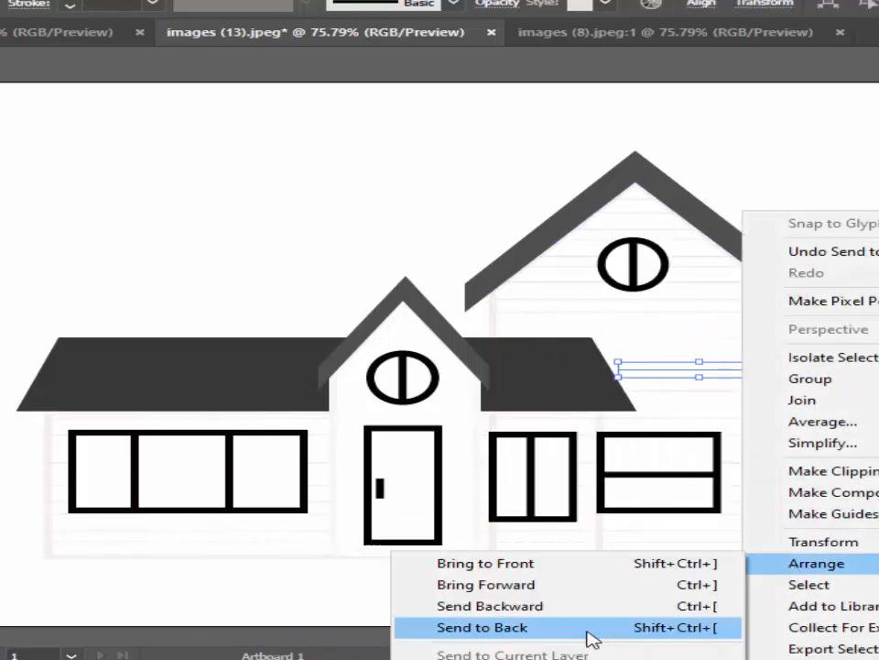
click(589, 638)
scroll(657, 536, left, 5)
scroll(658, 536, right, 5)
Step: Send the short siding lines beside the upper window to the back
right_click(718, 411)
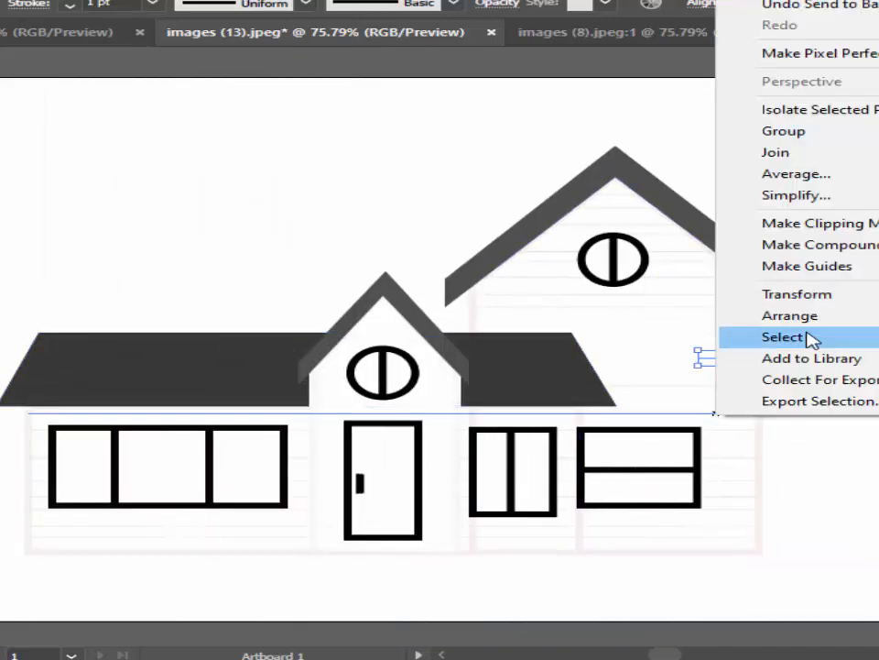
mouse_move(806, 318)
click(573, 379)
click(542, 561)
right_click(708, 334)
mouse_move(781, 563)
click(579, 632)
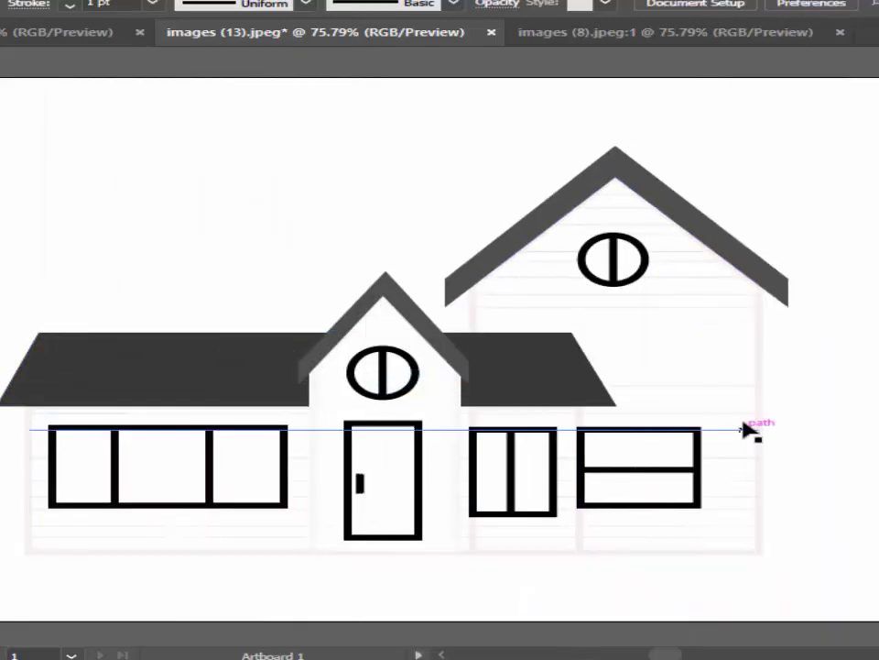
Step: Send the main wall shape to the back again, behind the upper window's frame
right_click(749, 430)
mouse_move(838, 569)
click(583, 639)
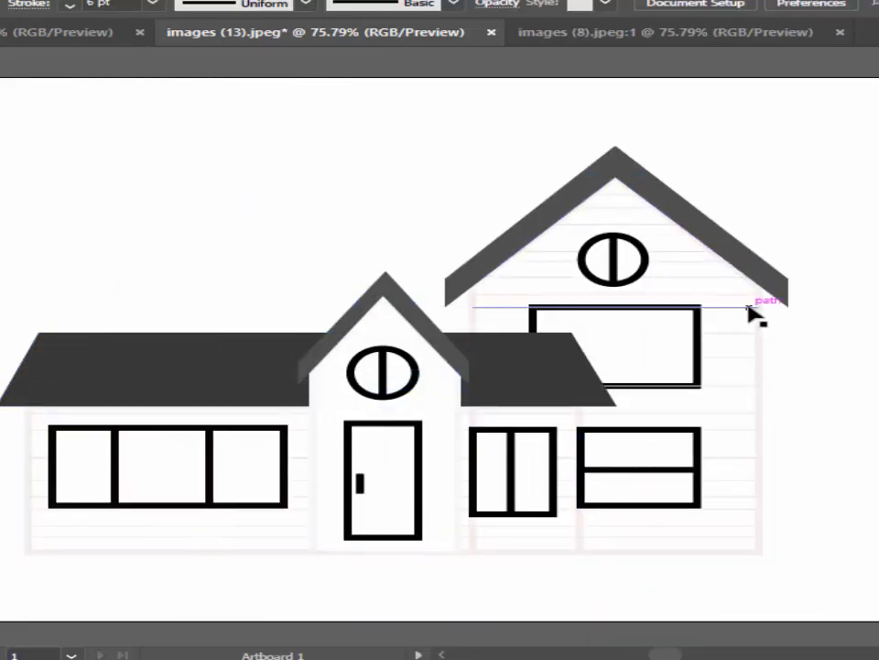
scroll(749, 307, down, 5)
scroll(754, 395, up, 2)
click(871, 331)
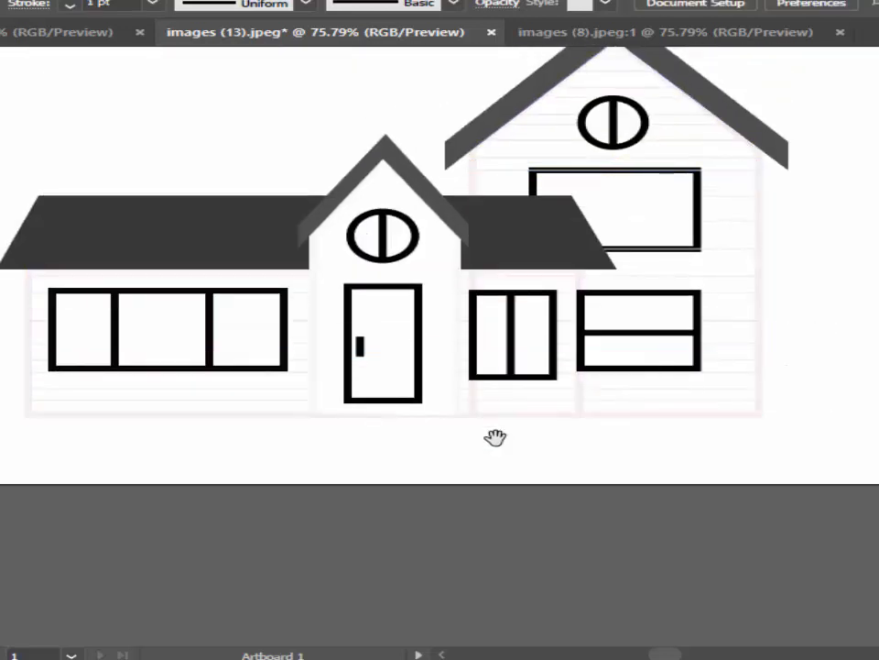
Step: Try to cover the whole artboard with a background rectangle filled with colour F2E9E9
drag(495, 437, 556, 575)
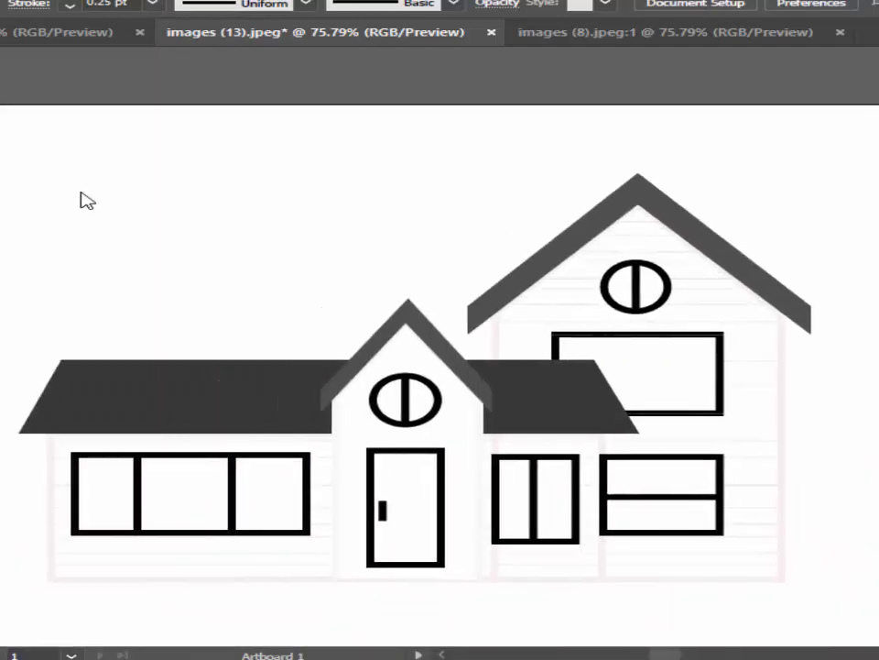
drag(79, 196, 196, 271)
drag(72, 359, 0, 227)
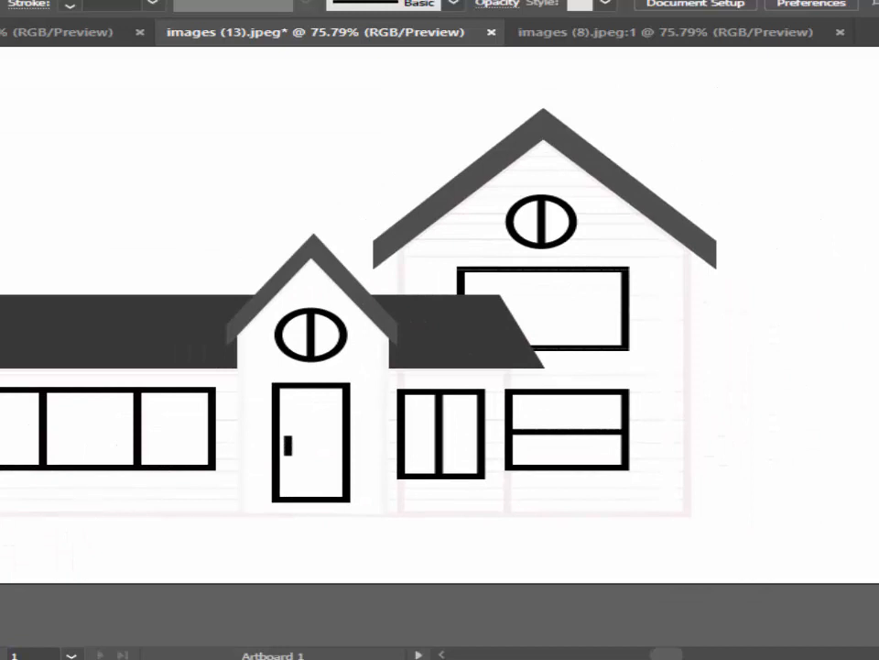
alt+click(37, 246)
alt+click(403, 362)
drag(439, 379, 89, 331)
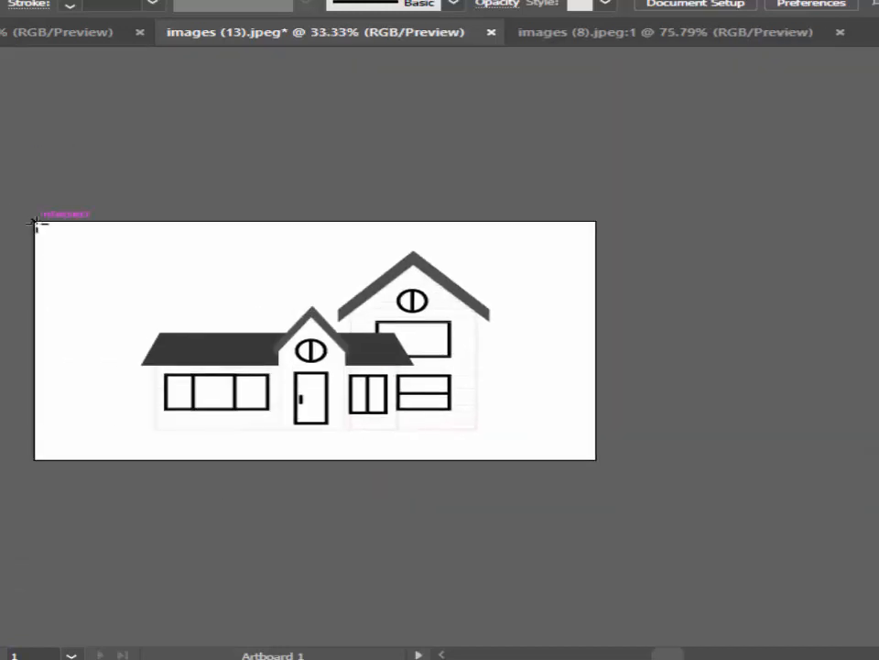
drag(34, 223, 600, 463)
double_click(0, 395)
click(100, 198)
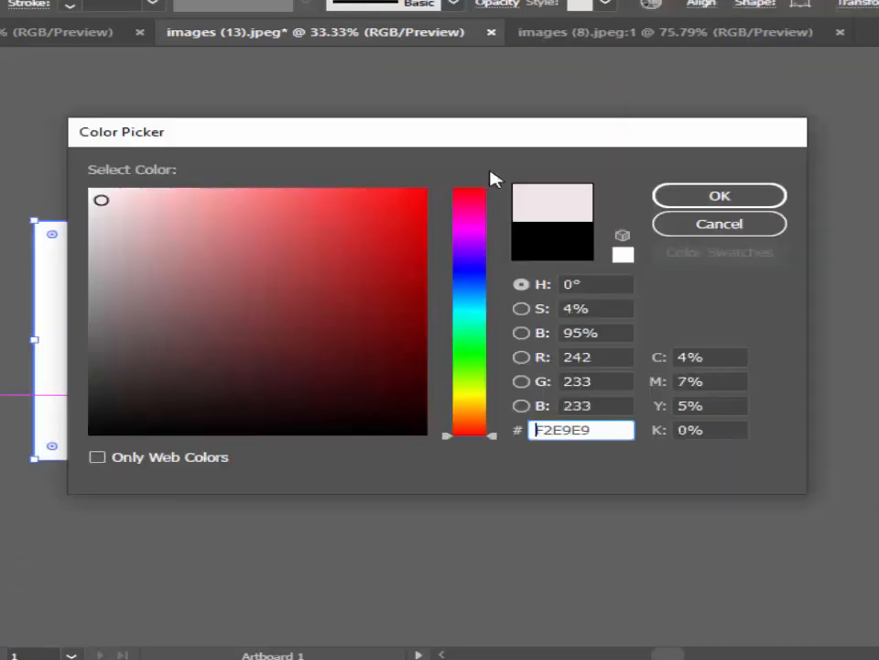
click(719, 195)
key(ctrl+z)
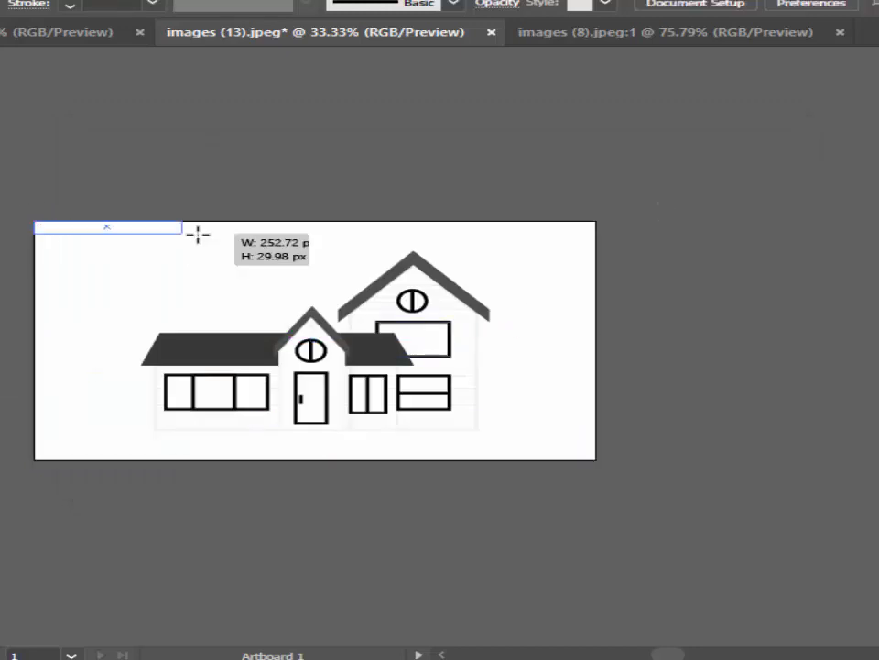
Step: Draw a background rectangle covering the whole artboard and fill it with colour F4EFEF
drag(197, 234, 595, 459)
double_click(0, 395)
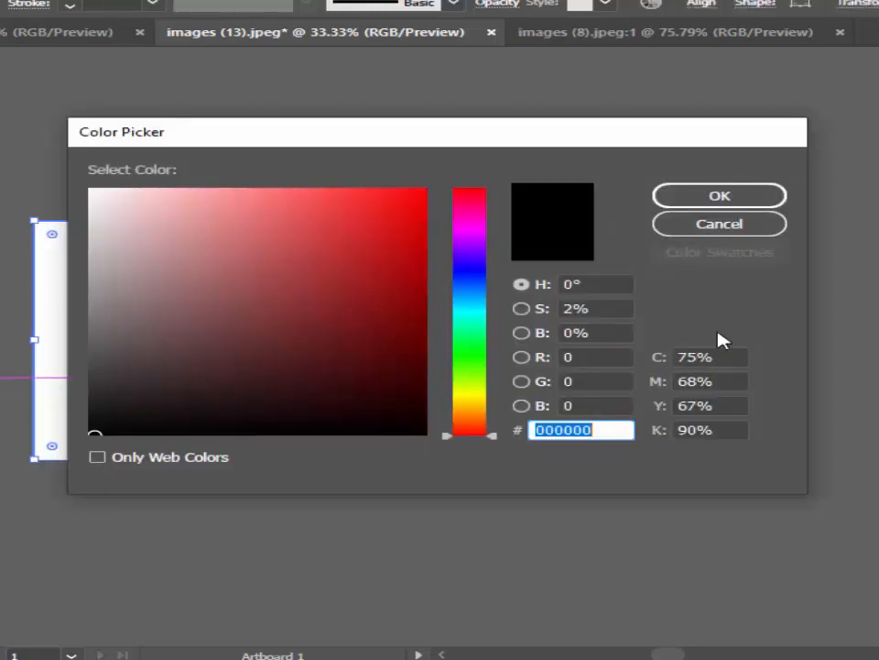
key(Escape)
click(84, 372)
double_click(0, 395)
click(94, 198)
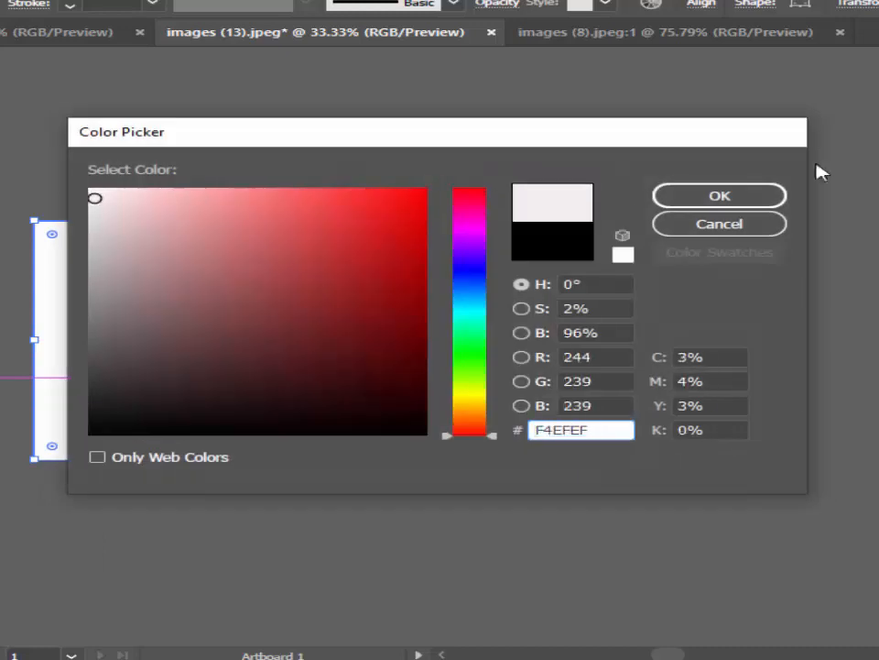
click(719, 195)
Step: Send the background rectangle to the back, behind the house, and deselect it
right_click(509, 308)
mouse_move(583, 564)
click(381, 631)
click(78, 180)
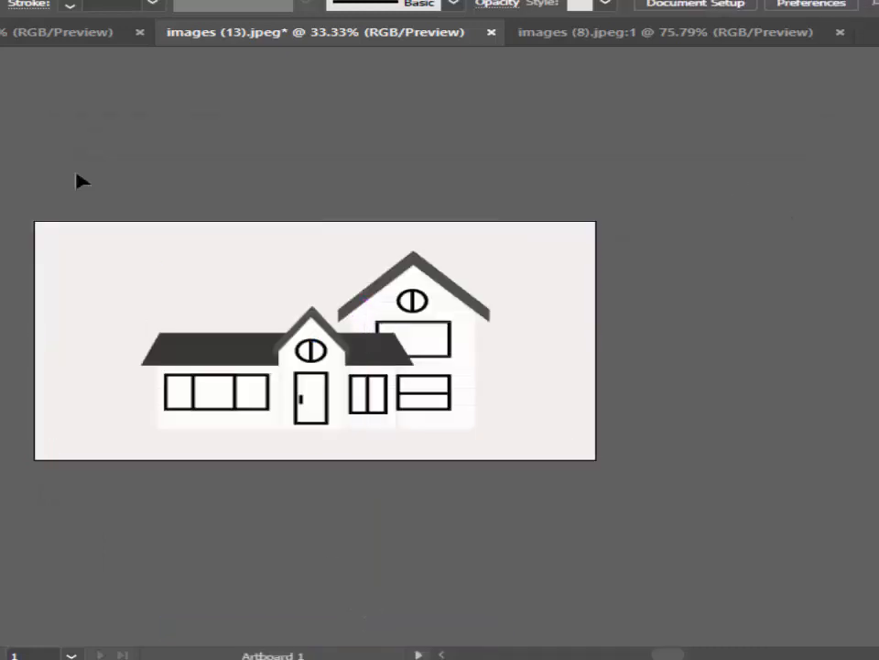
Step: Select the light background rectangle behind the house
drag(145, 278, 301, 369)
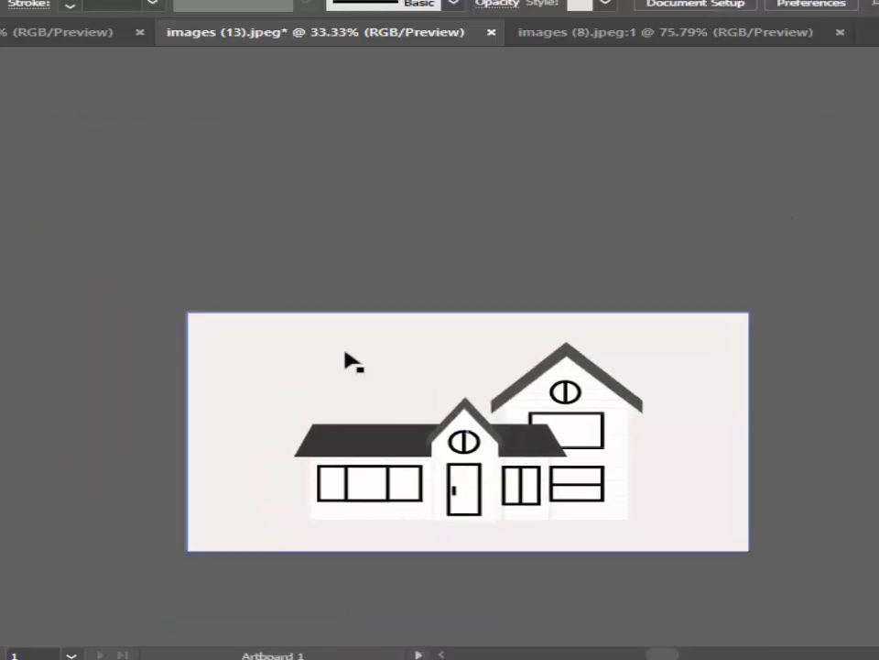
right_click(290, 469)
click(243, 273)
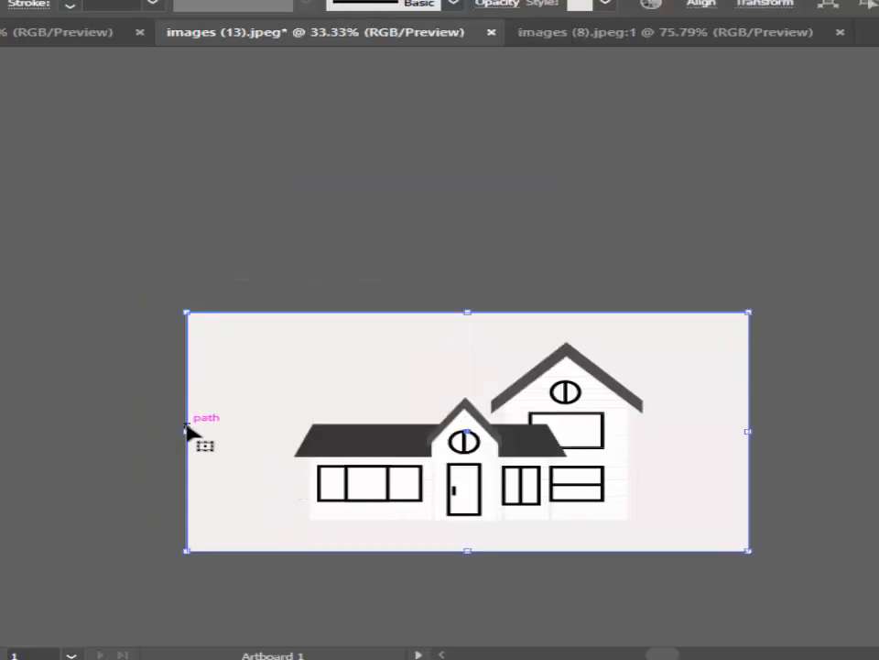